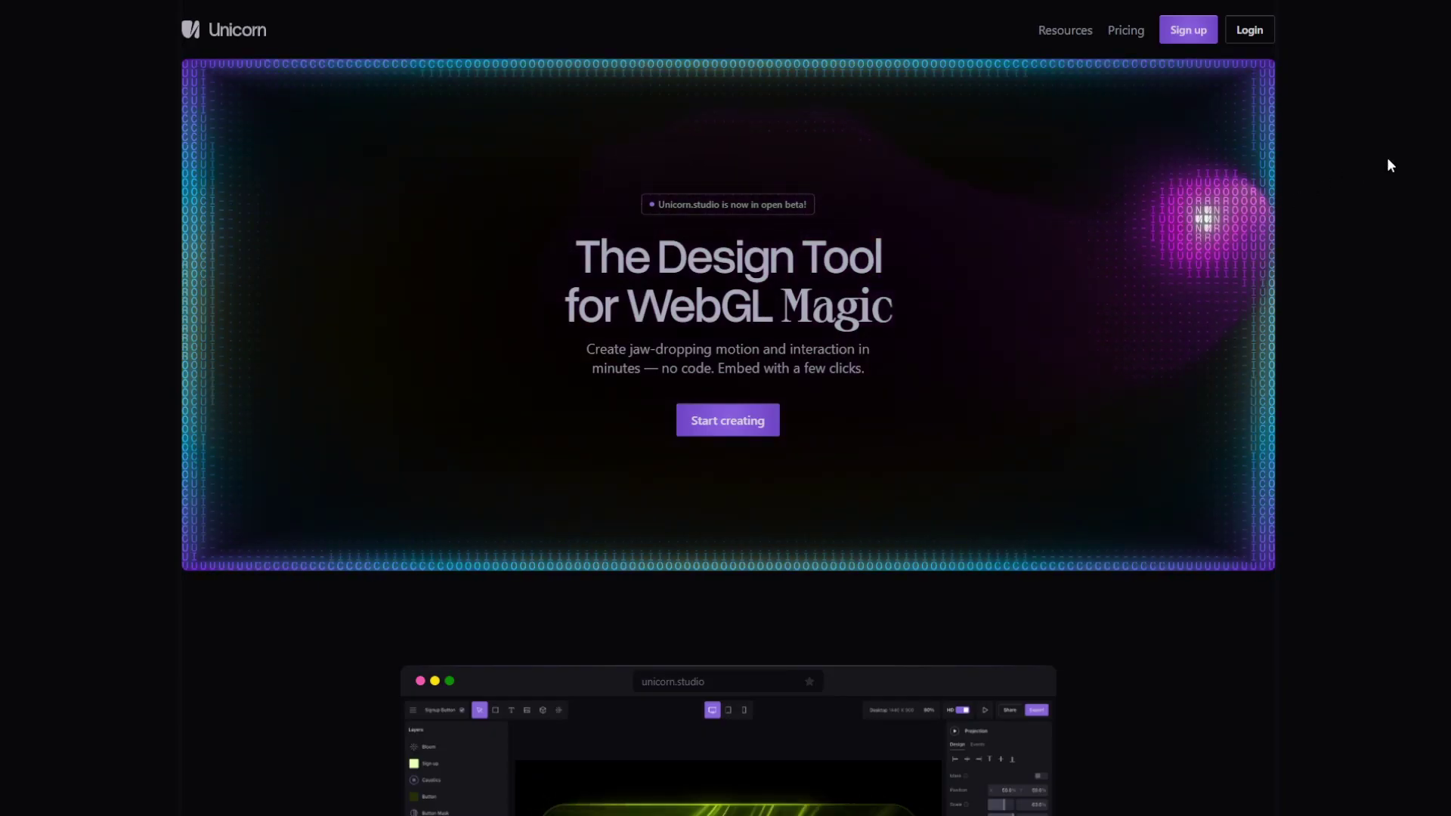
- Scroll down the landing page to the Pricing section comparing the Free $0/mo and Legend $15/mo plans
scroll(1385, 157, down, 6)
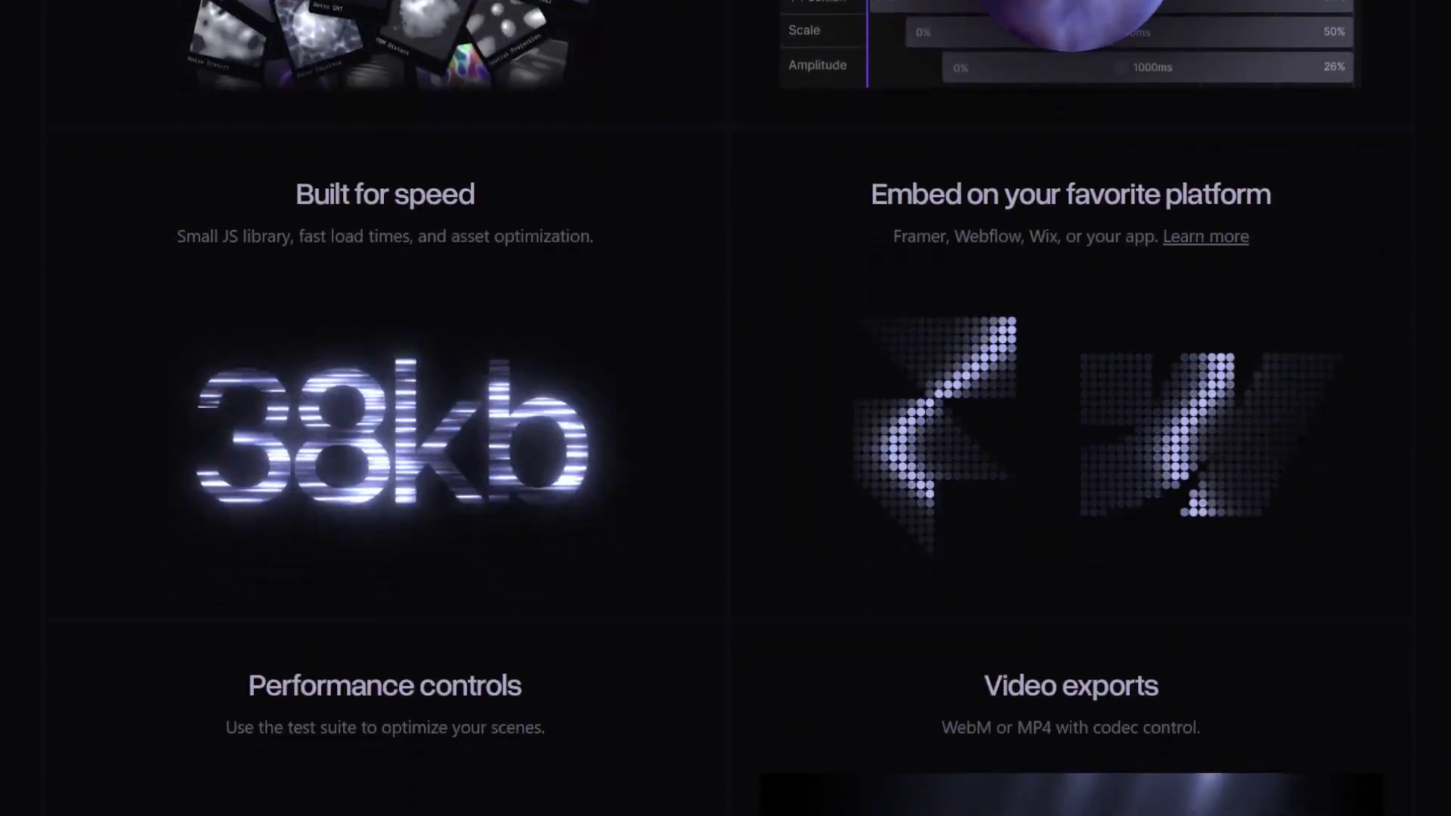
scroll(726, 408, down, 15)
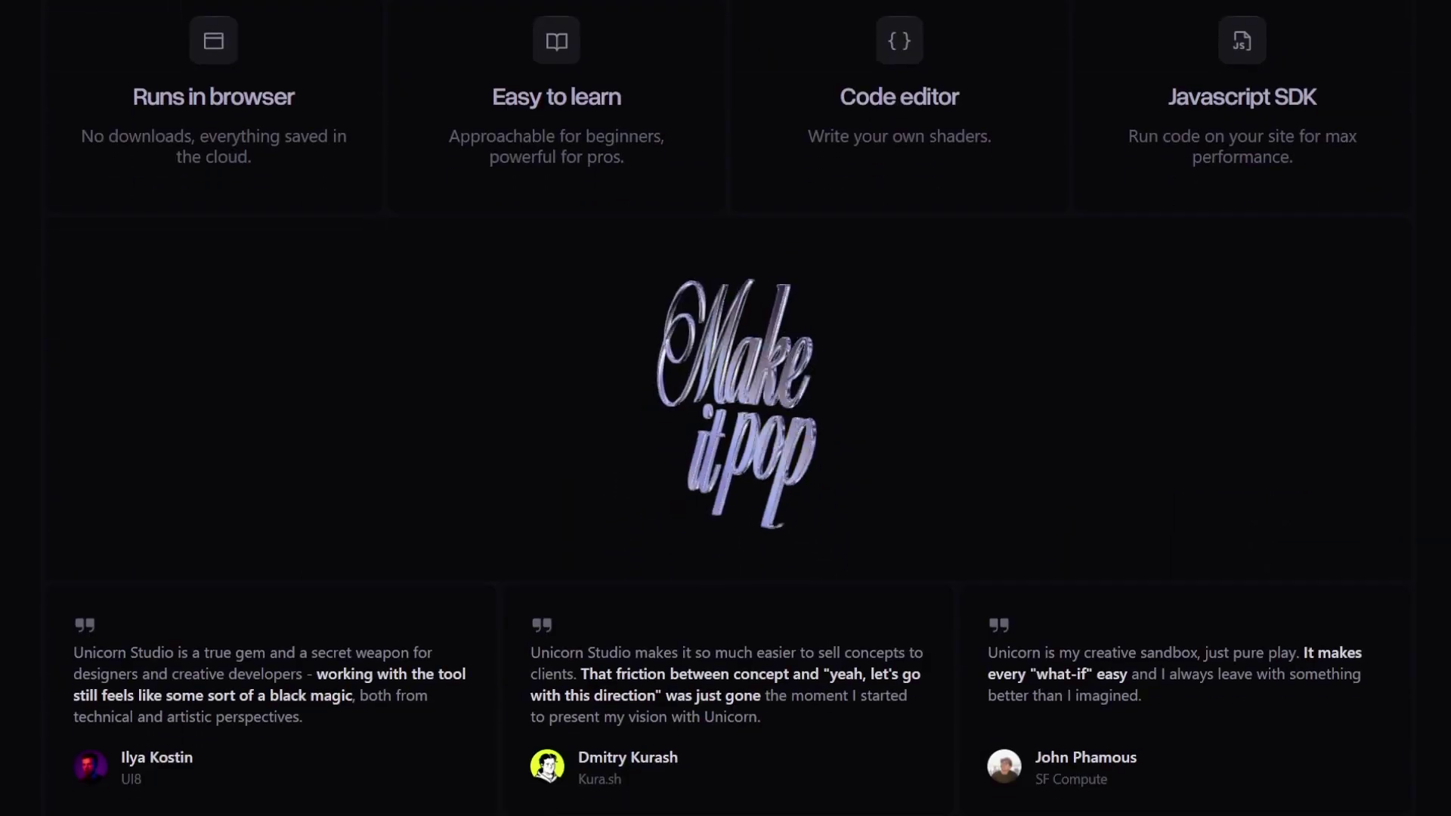
scroll(726, 408, down, 12)
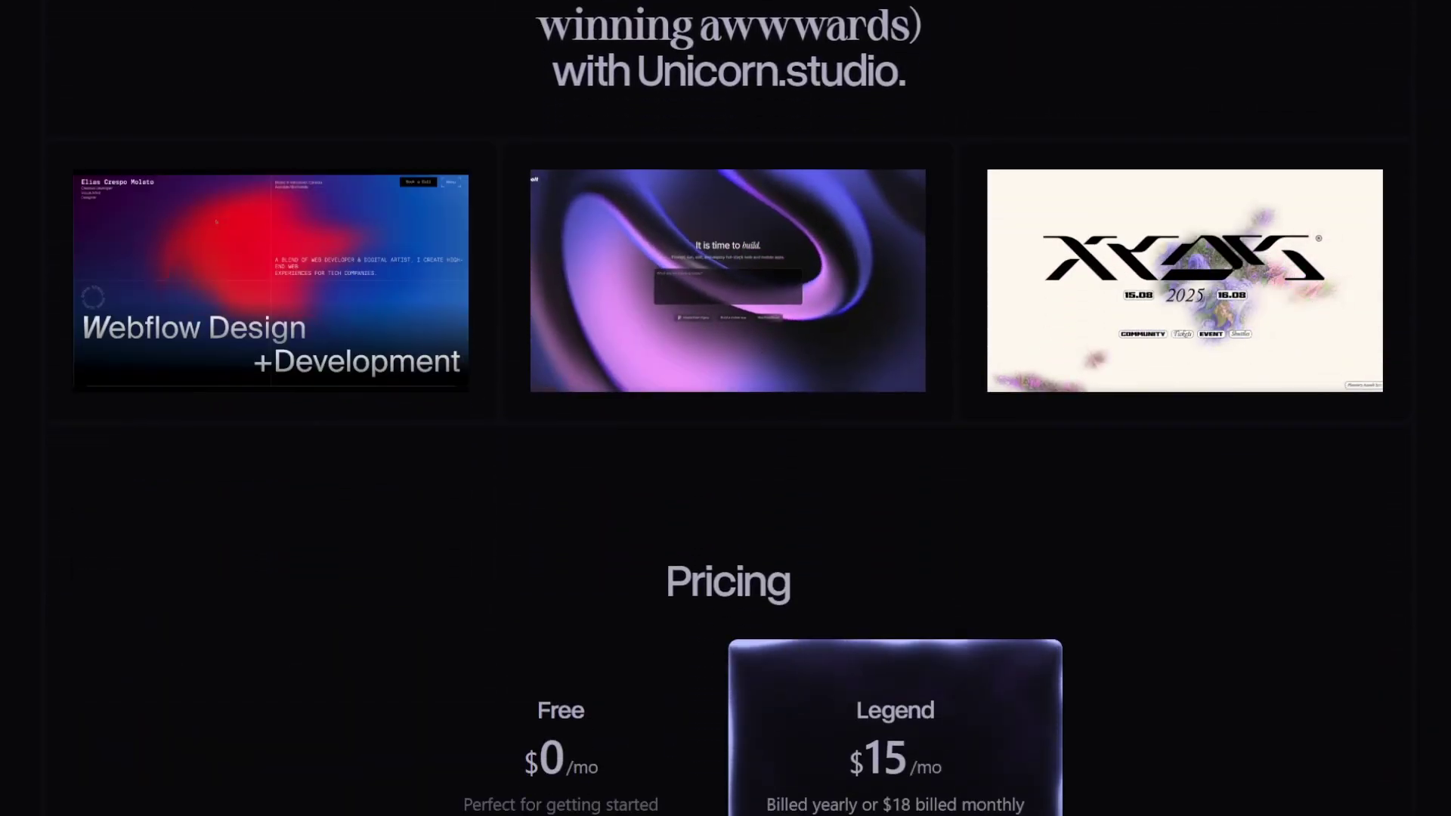
scroll(1421, 643, down, 5)
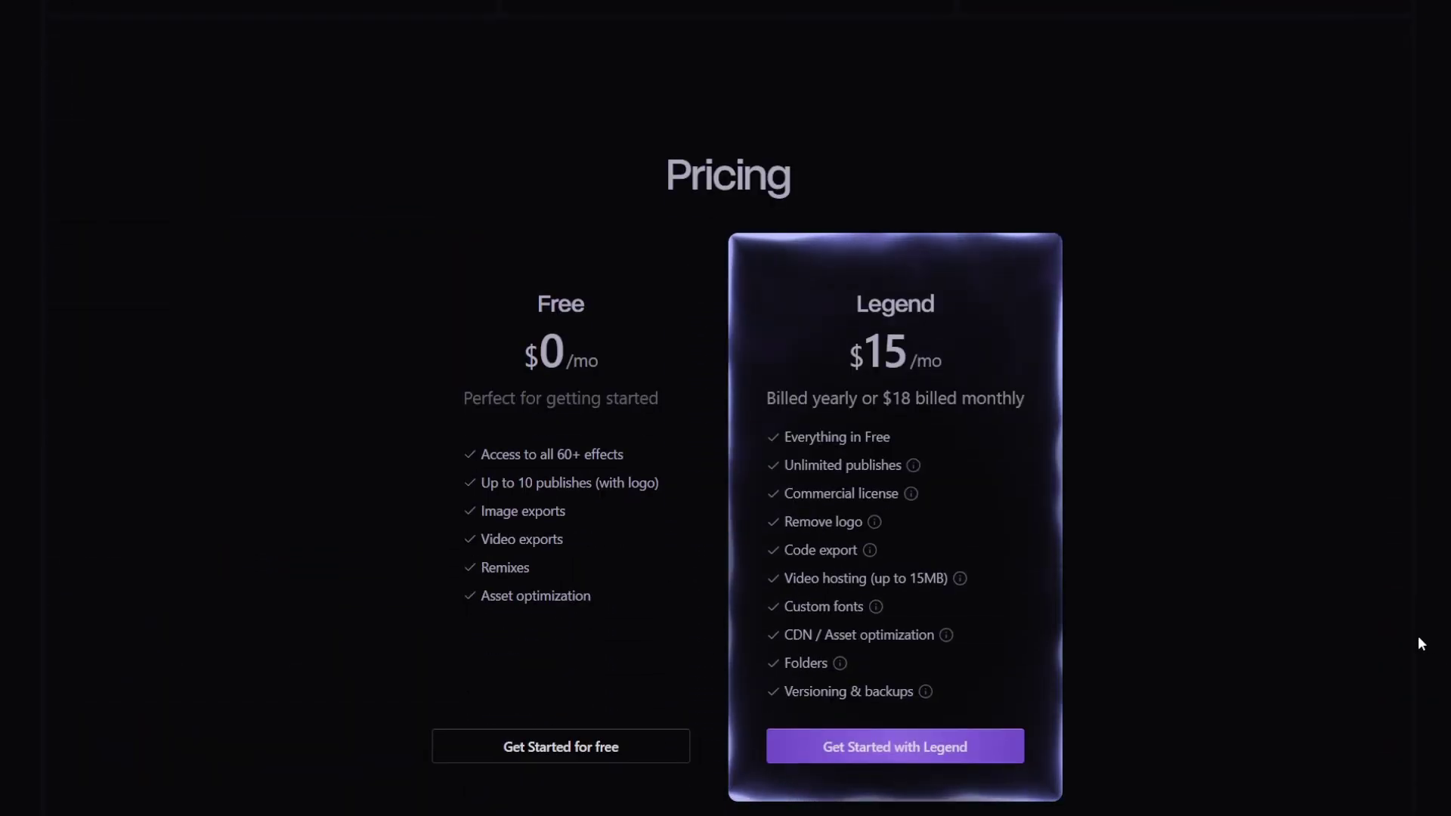
scroll(1421, 643, down, 2)
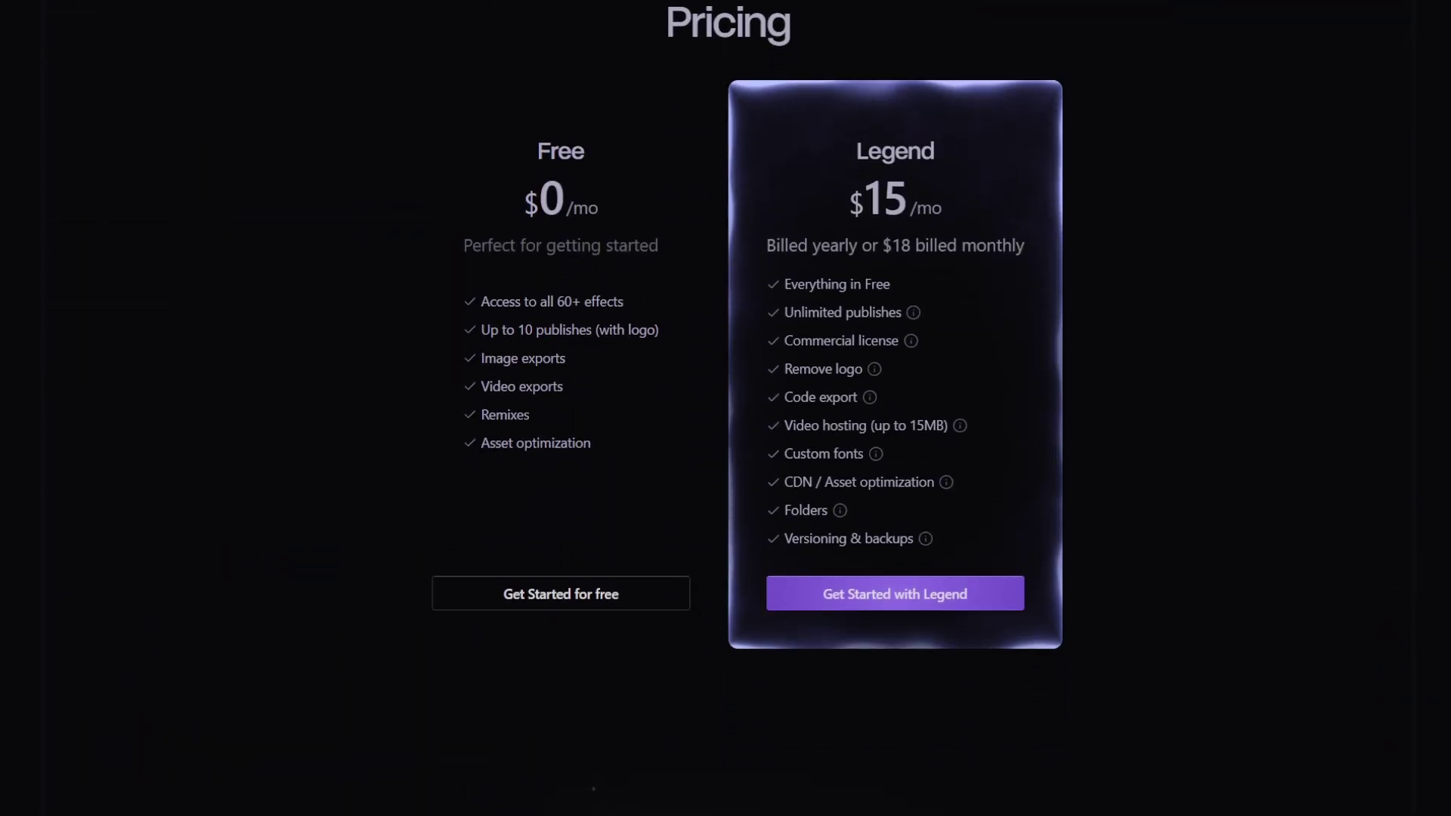
scroll(1421, 680, down, 5)
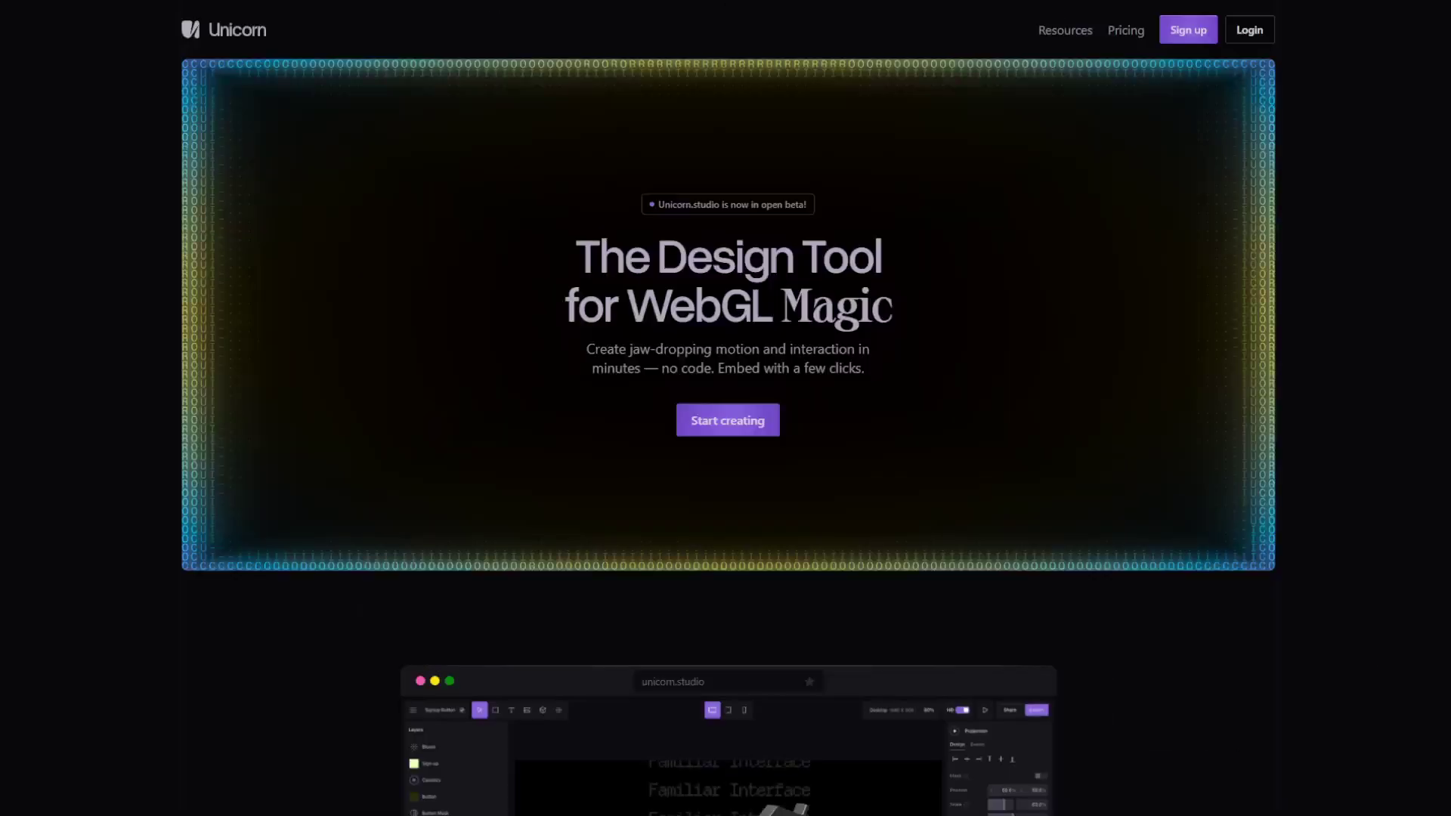
- Bring up the sign-up form, then browse the Community gallery and view the OpenAI Flowers project
click(1181, 29)
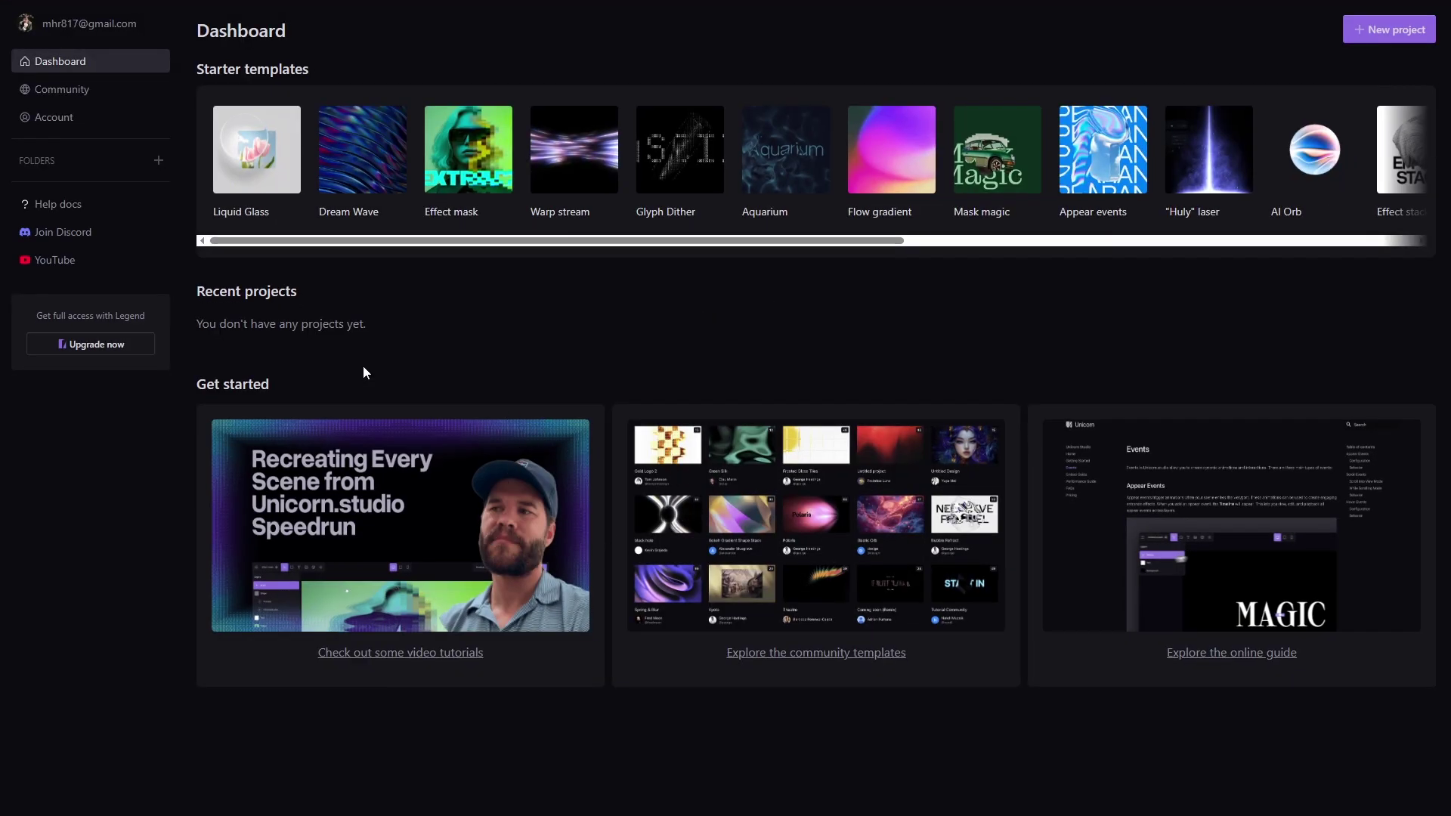
click(85, 92)
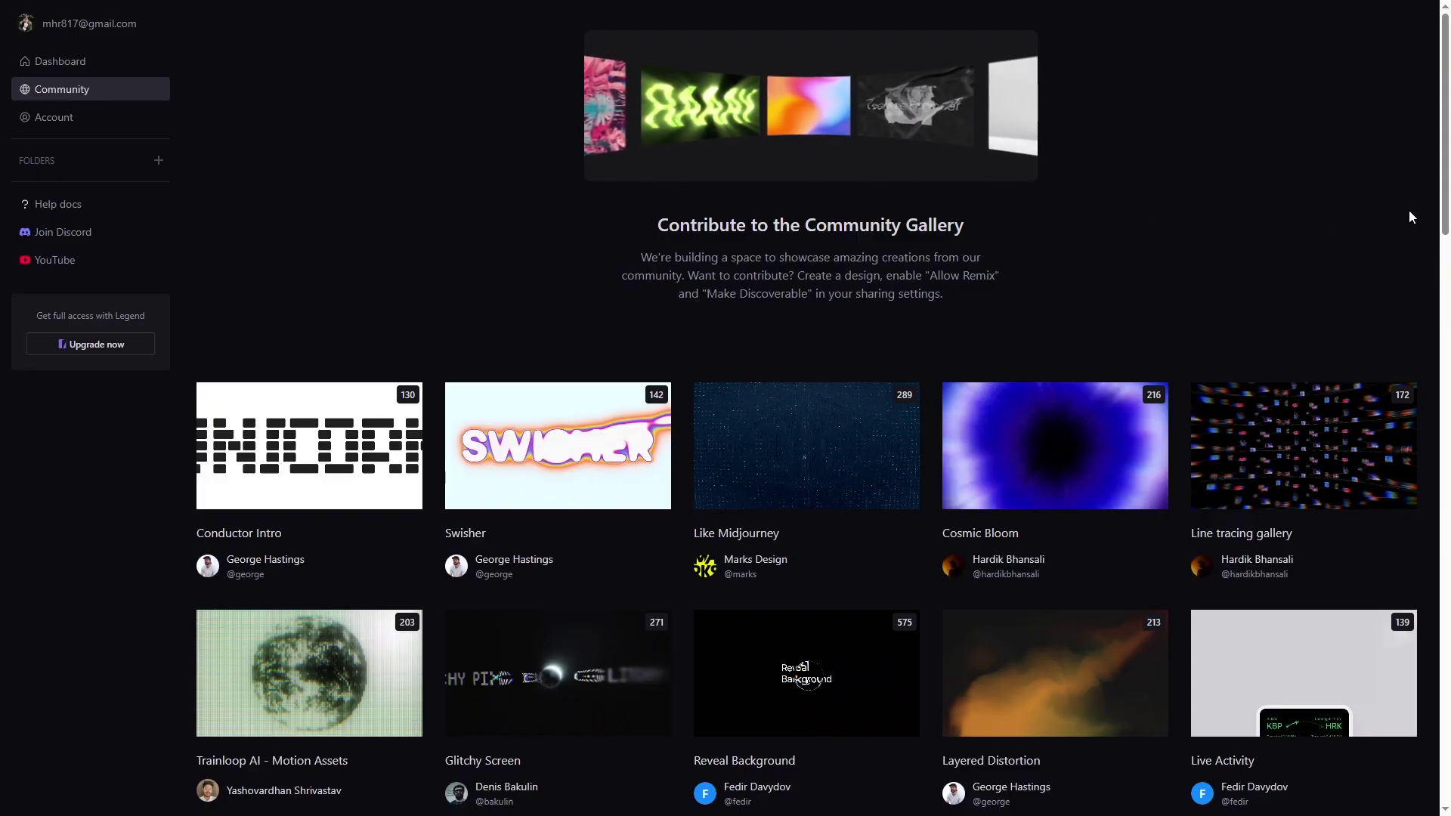
scroll(1444, 217, down, 3)
scroll(1443, 217, down, 3)
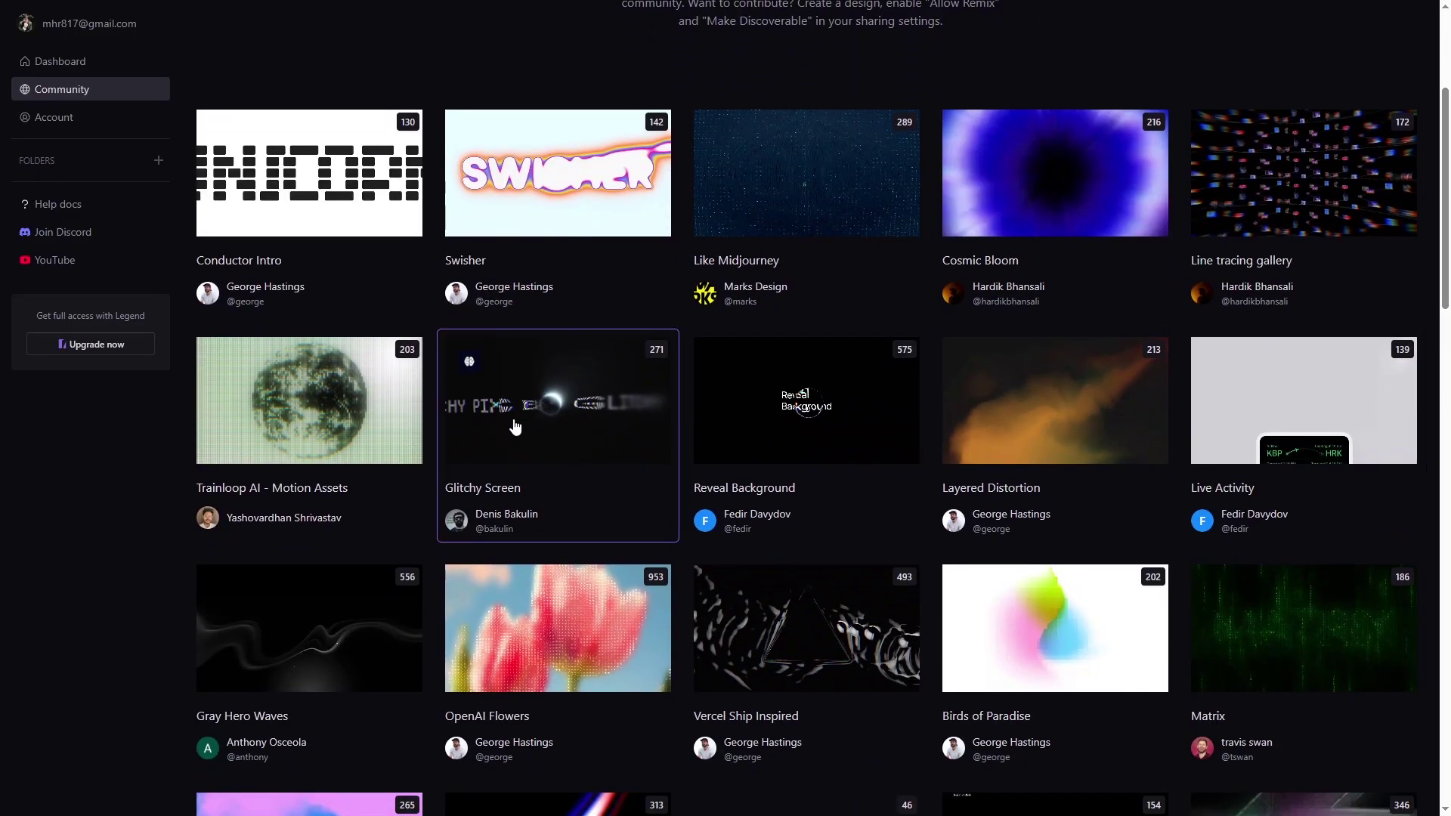
click(522, 633)
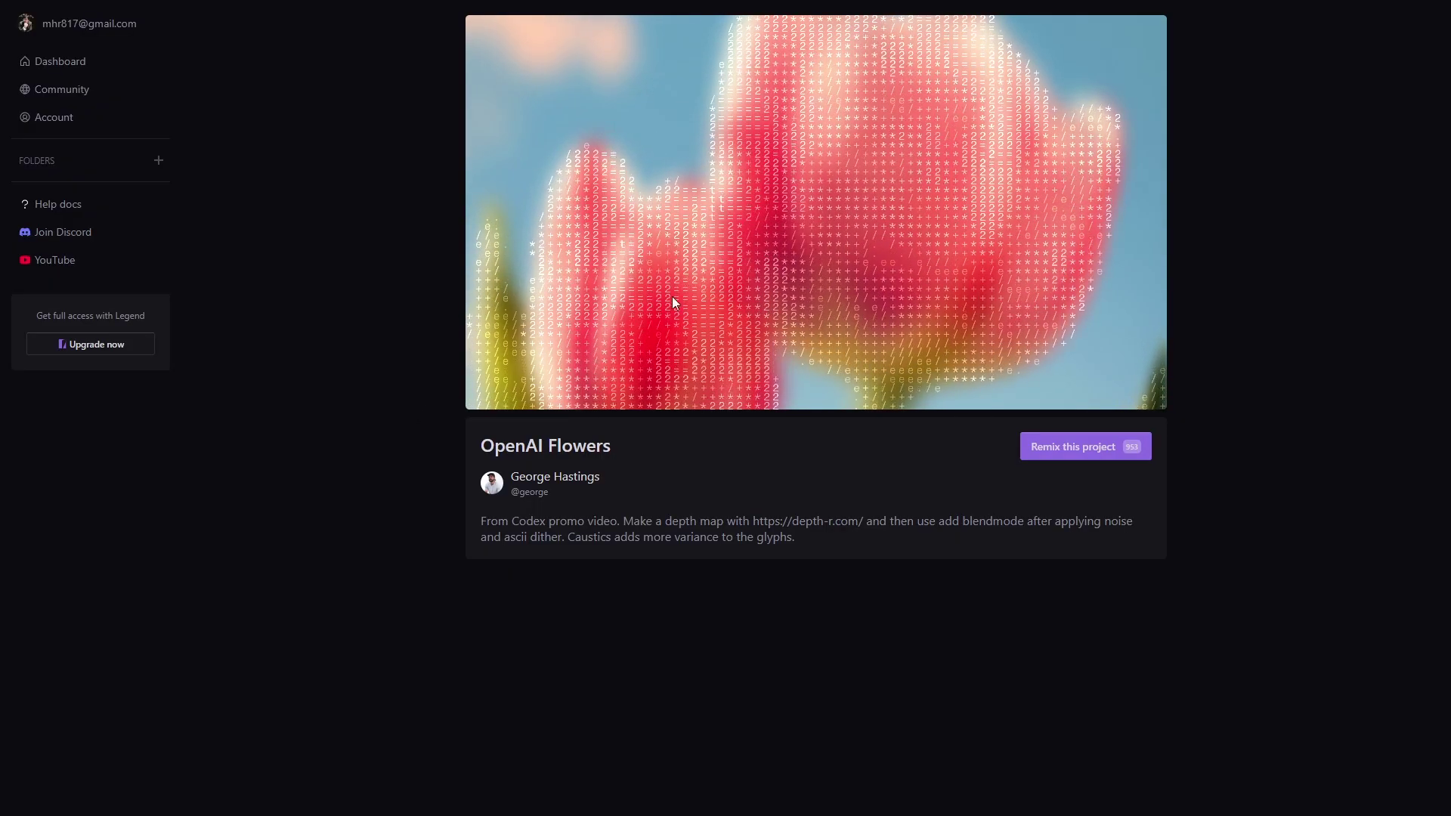
- Back in the gallery, view the Firmament disc project, then return to the Dashboard
click(62, 89)
scroll(1448, 414, down, 10)
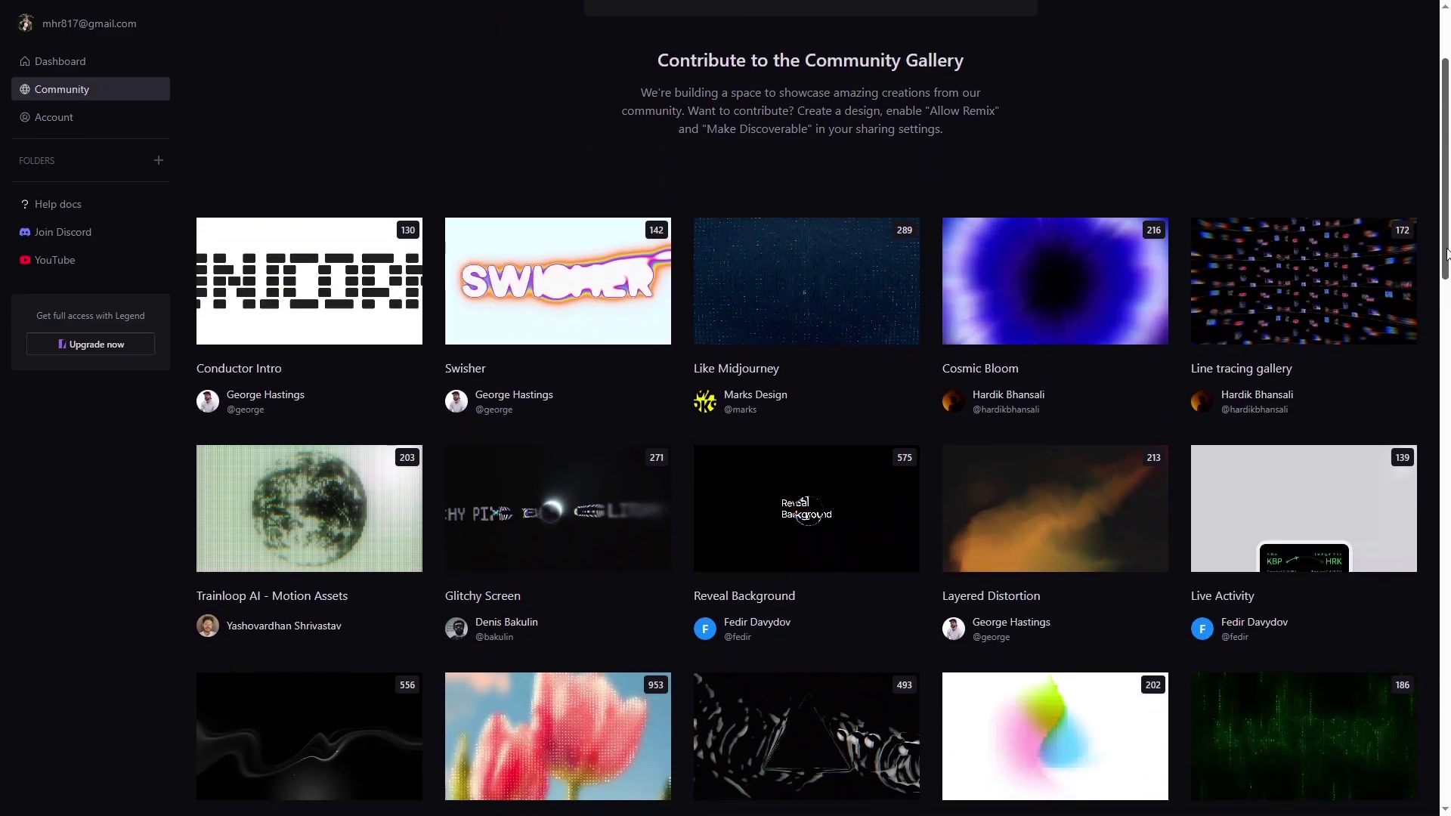
click(587, 578)
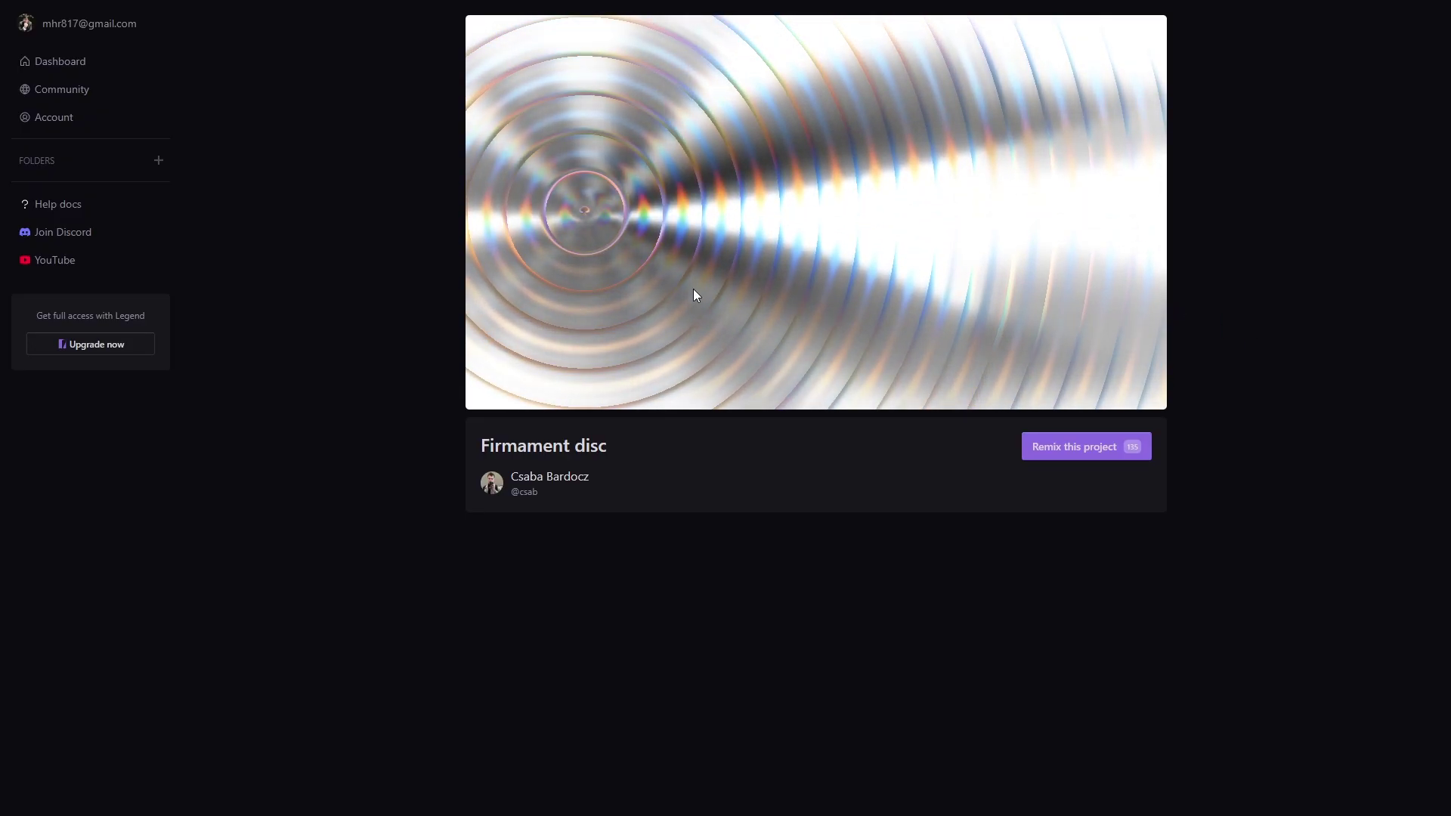
click(79, 65)
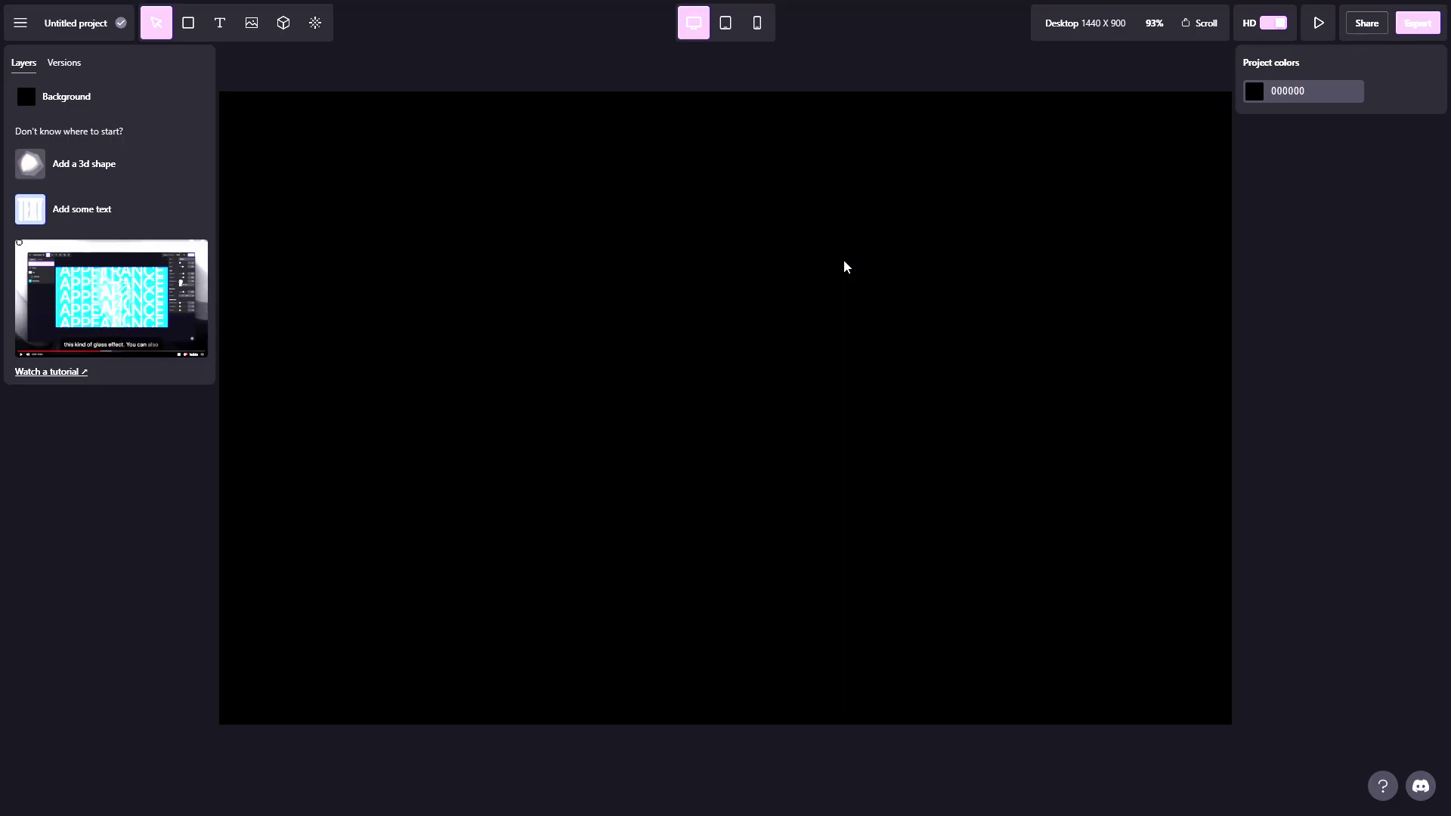
- Add a Merged Discs 3D shape, scale it to 53%, and browse the SVG shape options
click(284, 23)
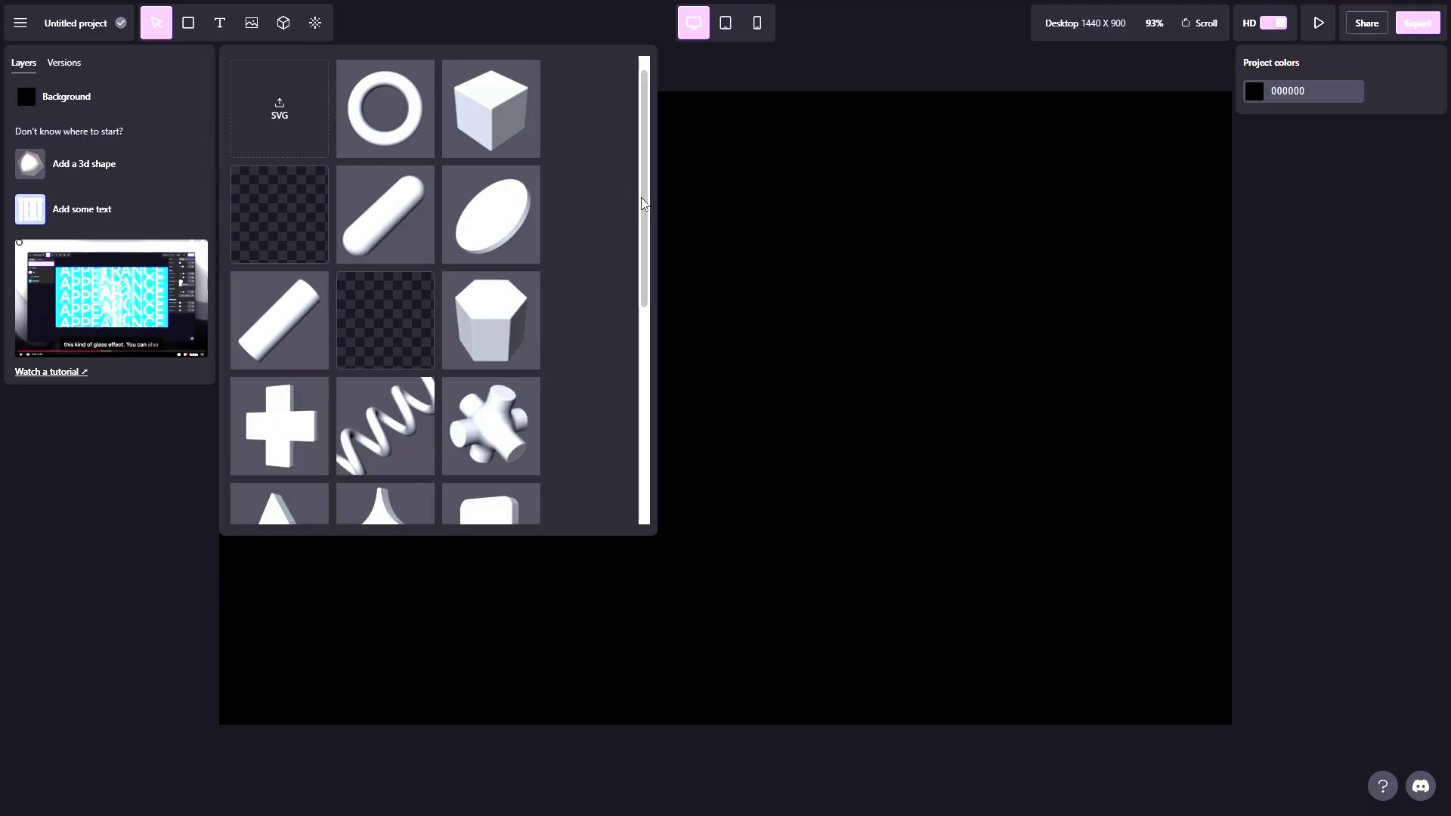
scroll(296, 381, down, 3)
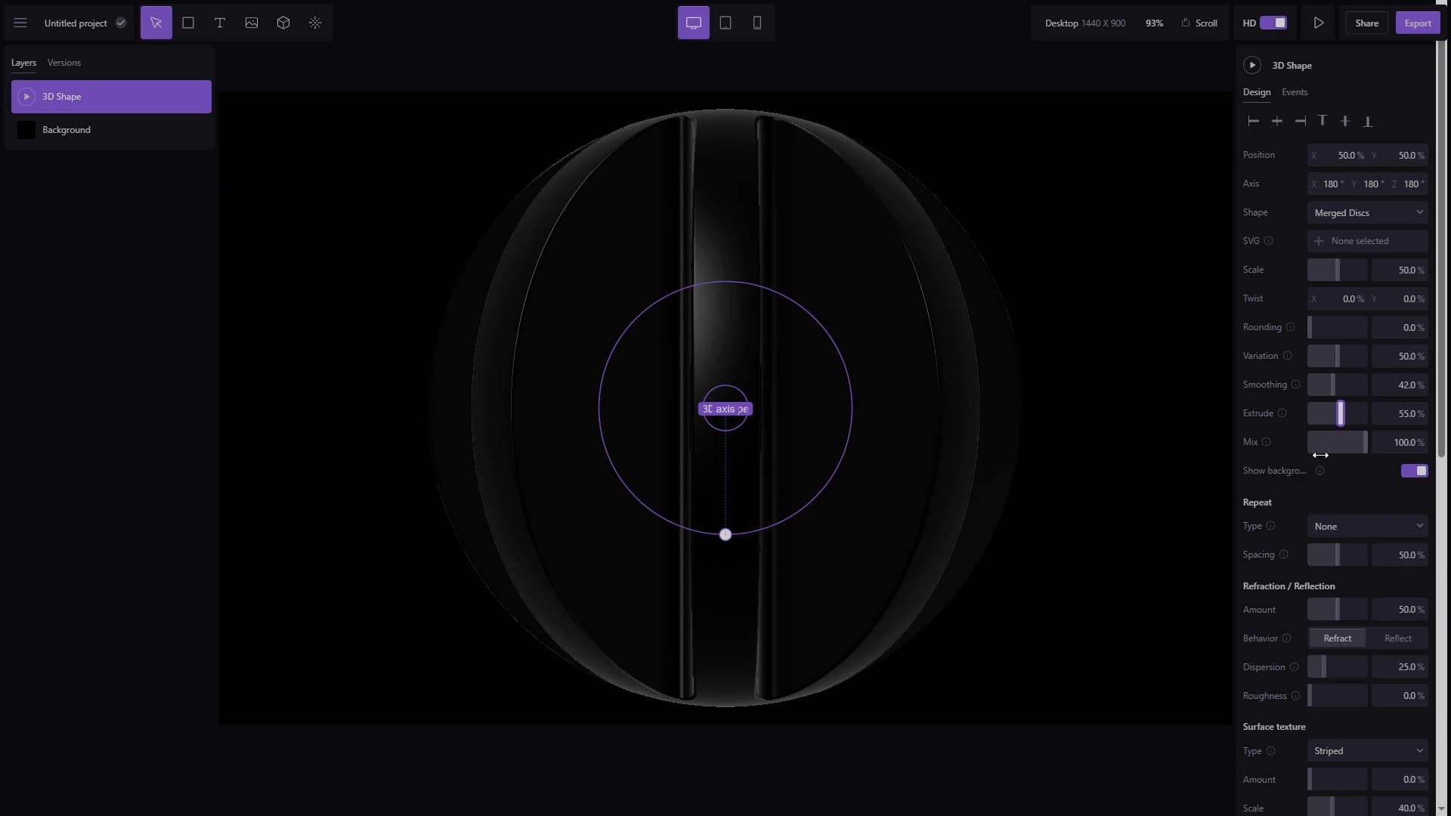
drag(1329, 270, 1342, 272)
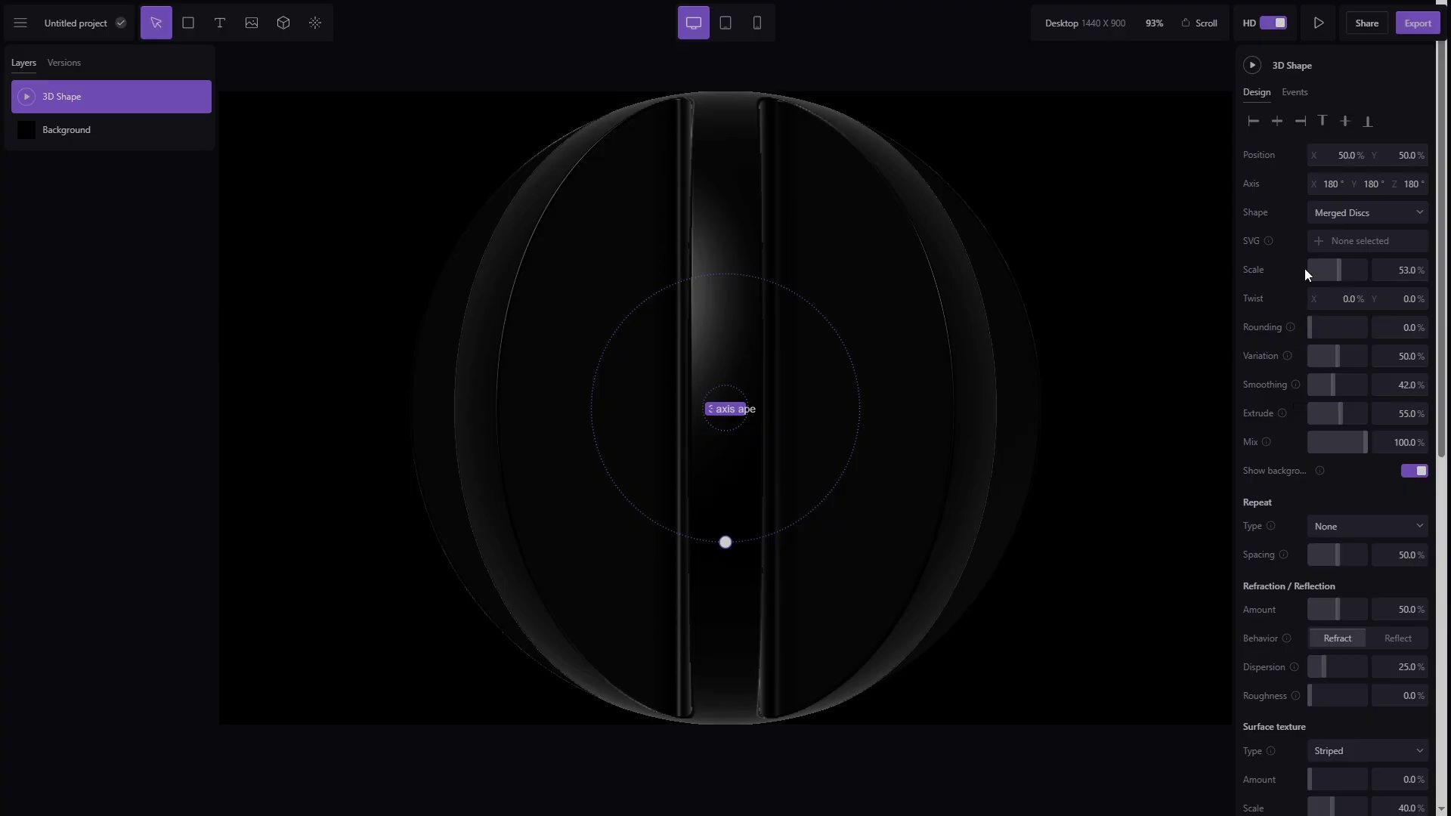
click(1320, 247)
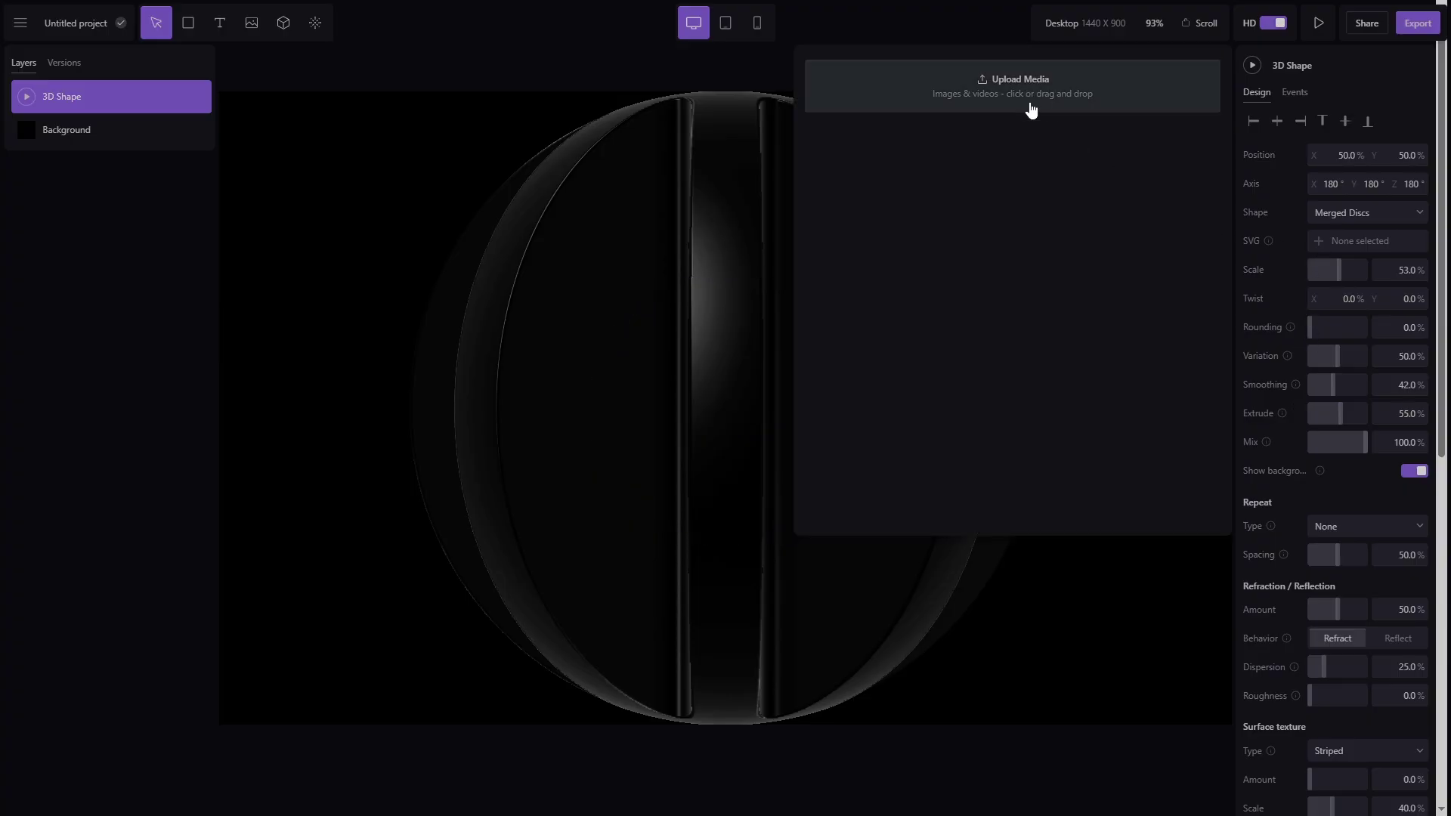
drag(1445, 262, 1425, 511)
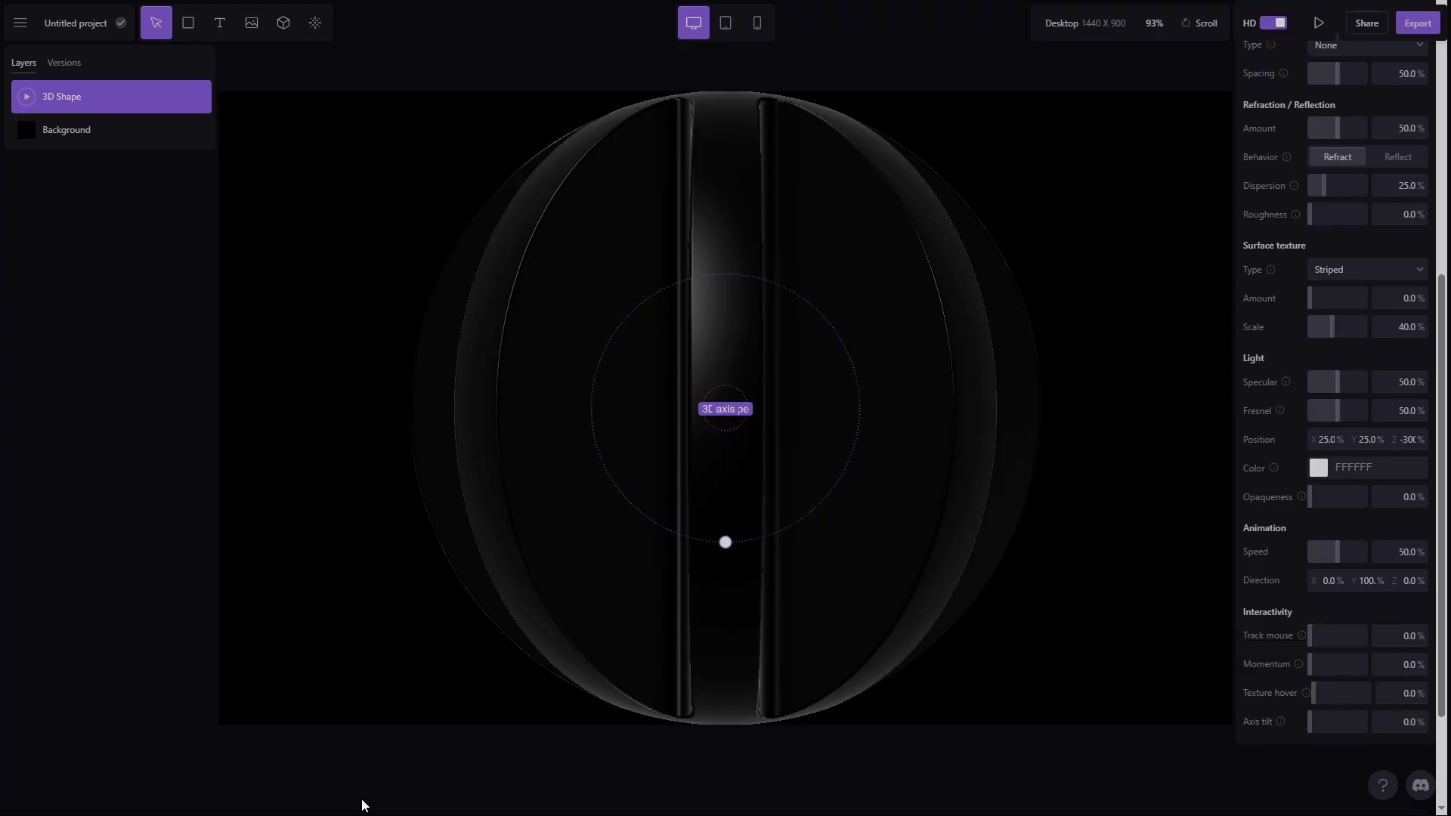
- Add an Appear event animating Track Mouse, shift the shape's axis left, and play the preview
drag(1444, 311, 1445, 34)
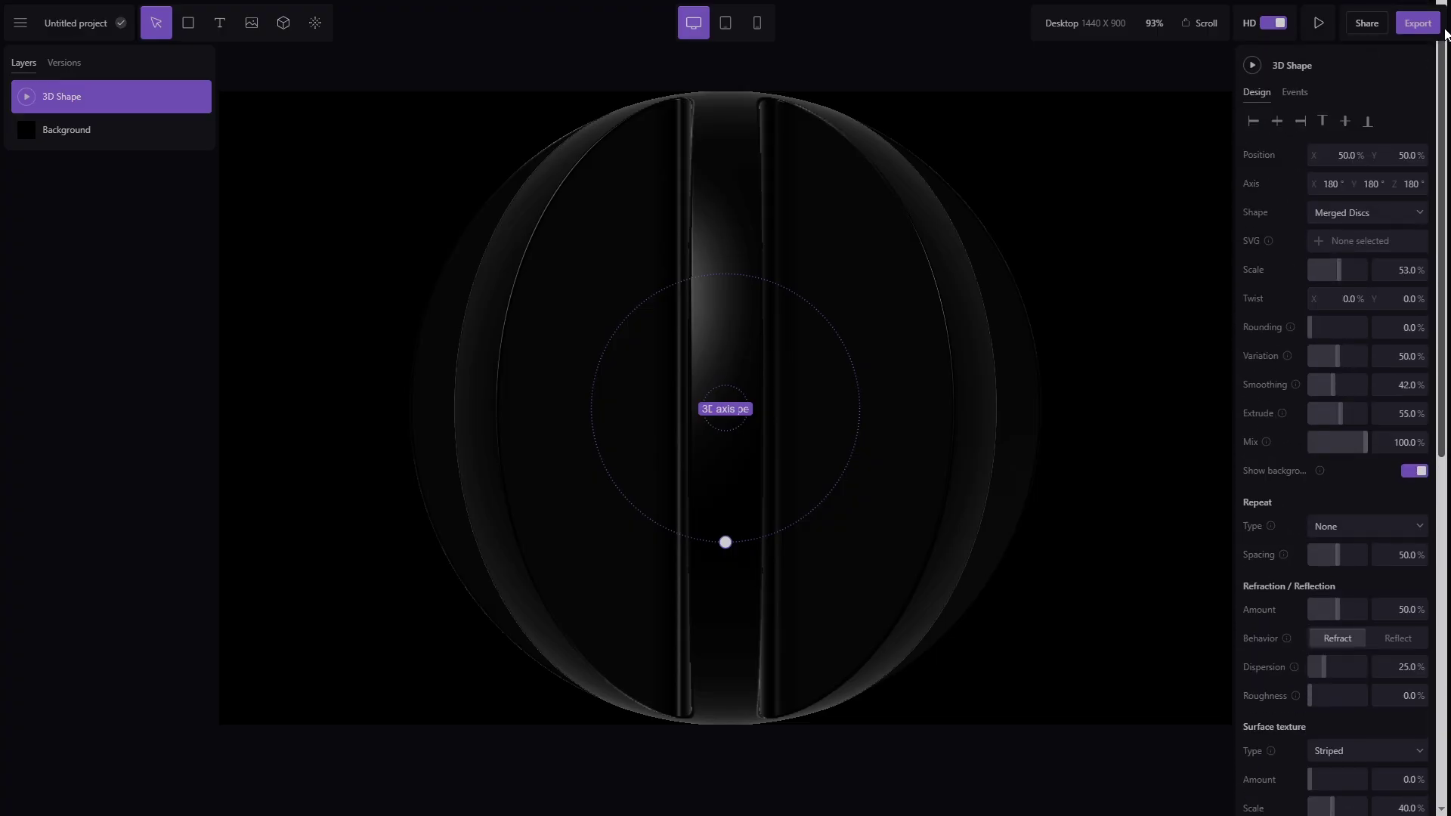
click(1293, 93)
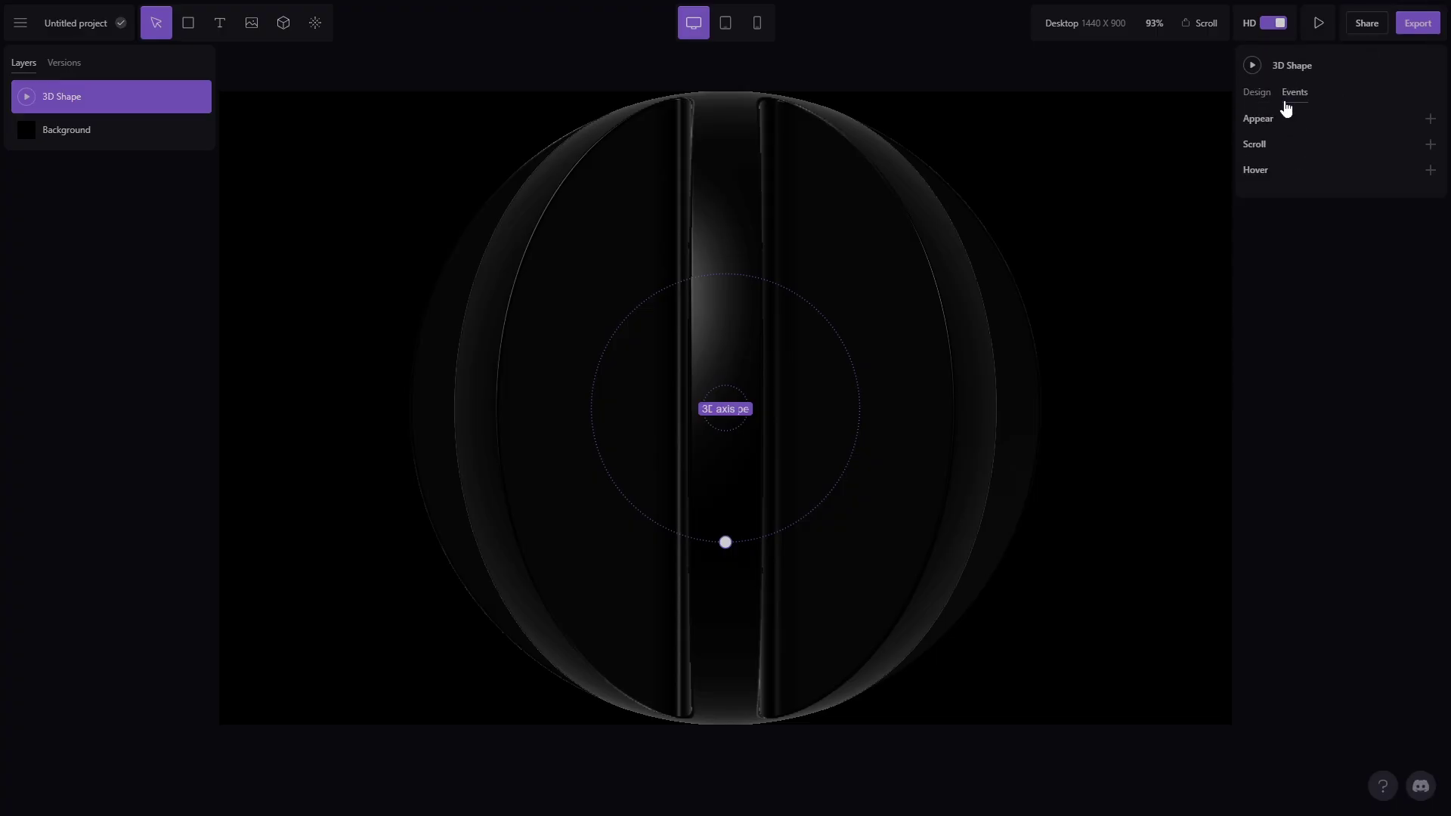
click(1431, 120)
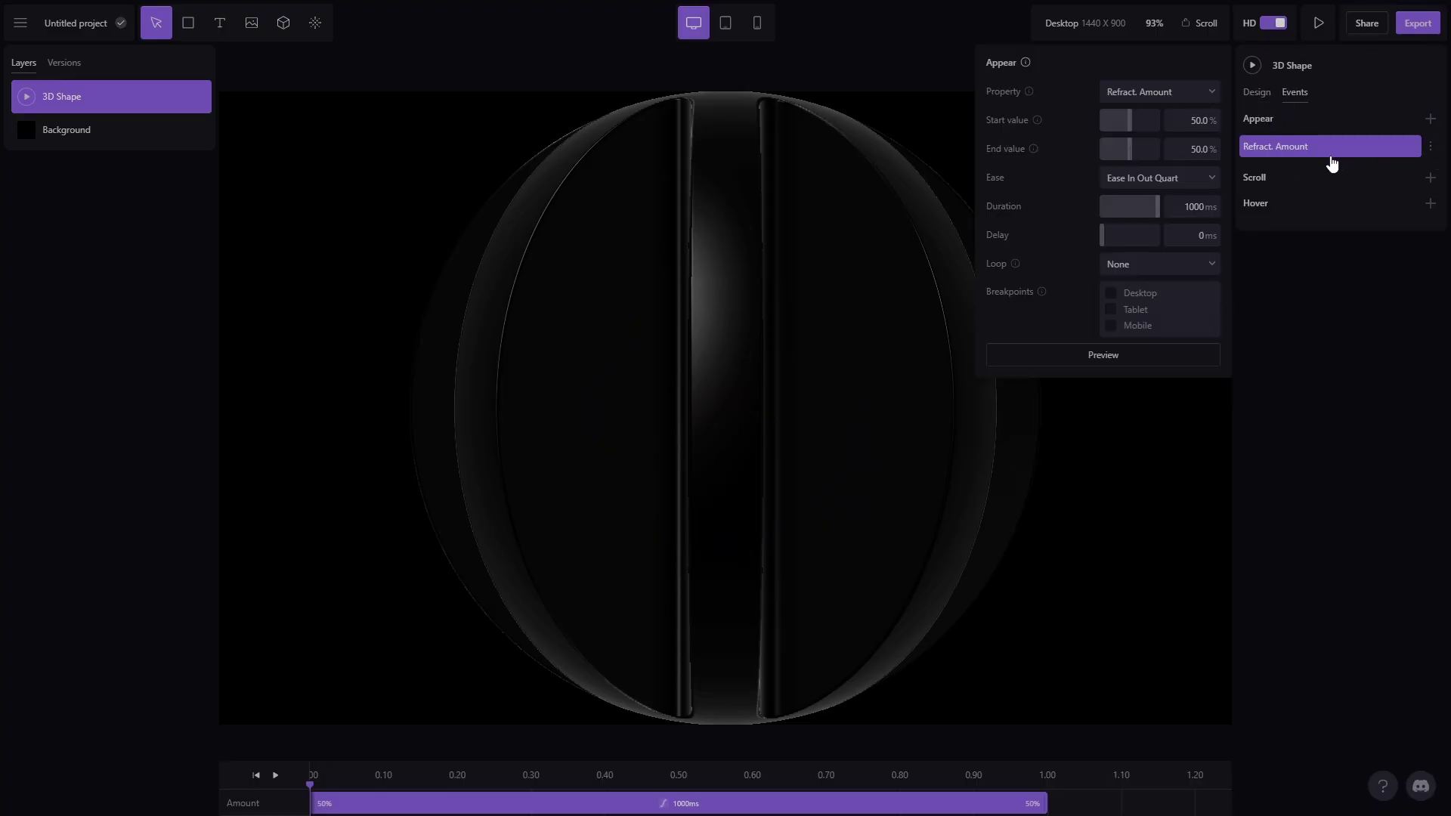
click(1158, 91)
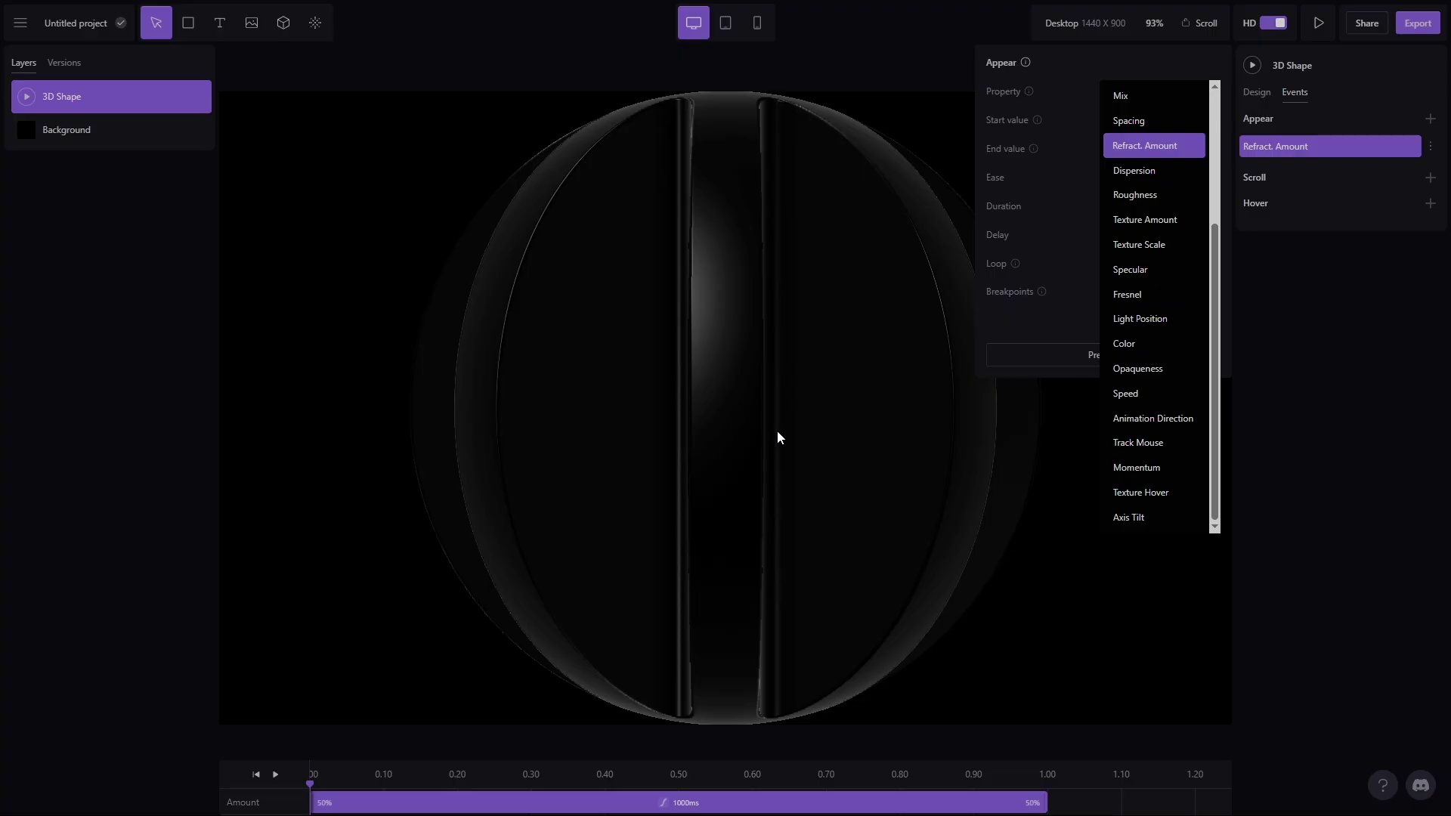
click(1159, 443)
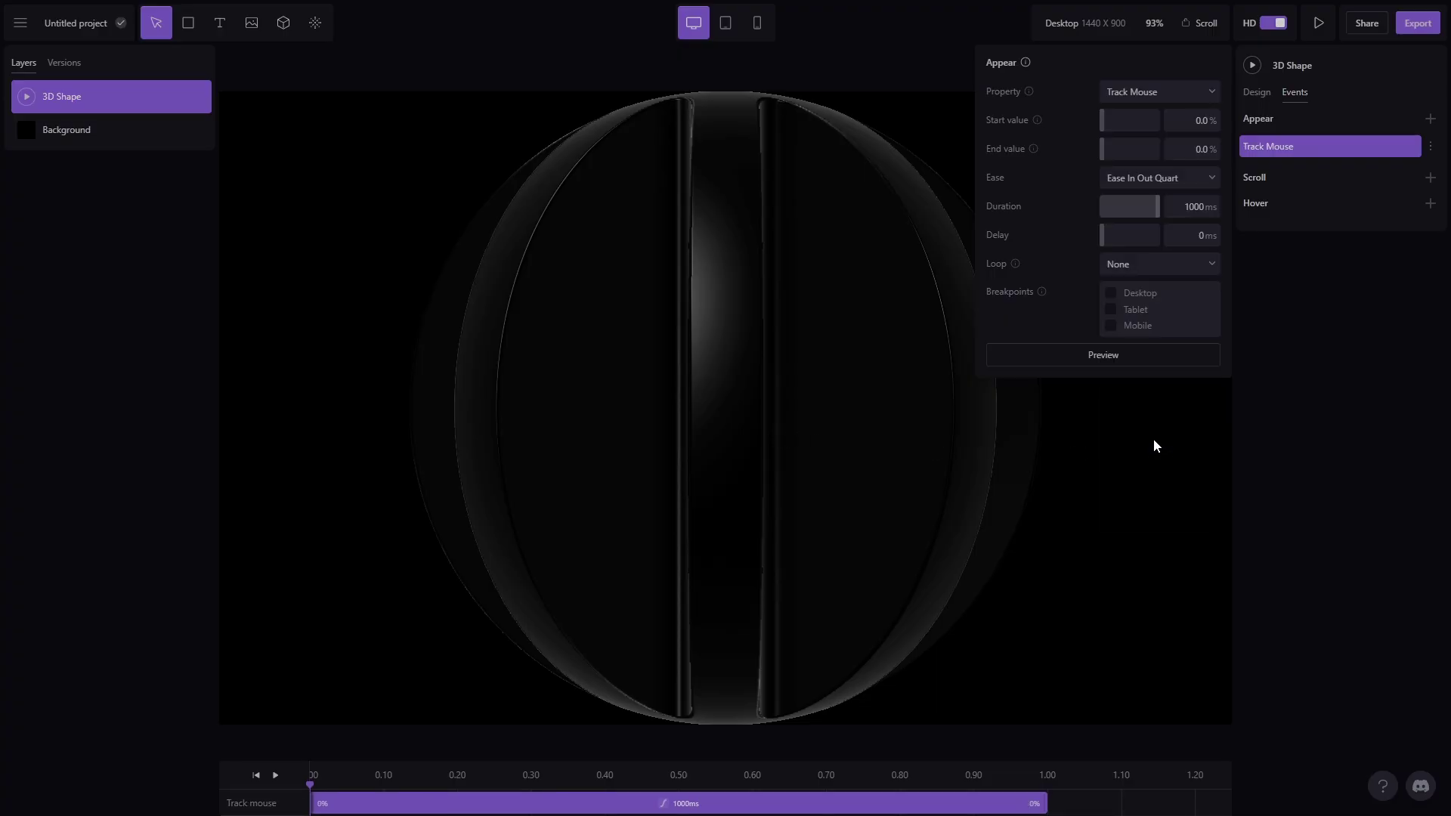
drag(725, 412, 675, 405)
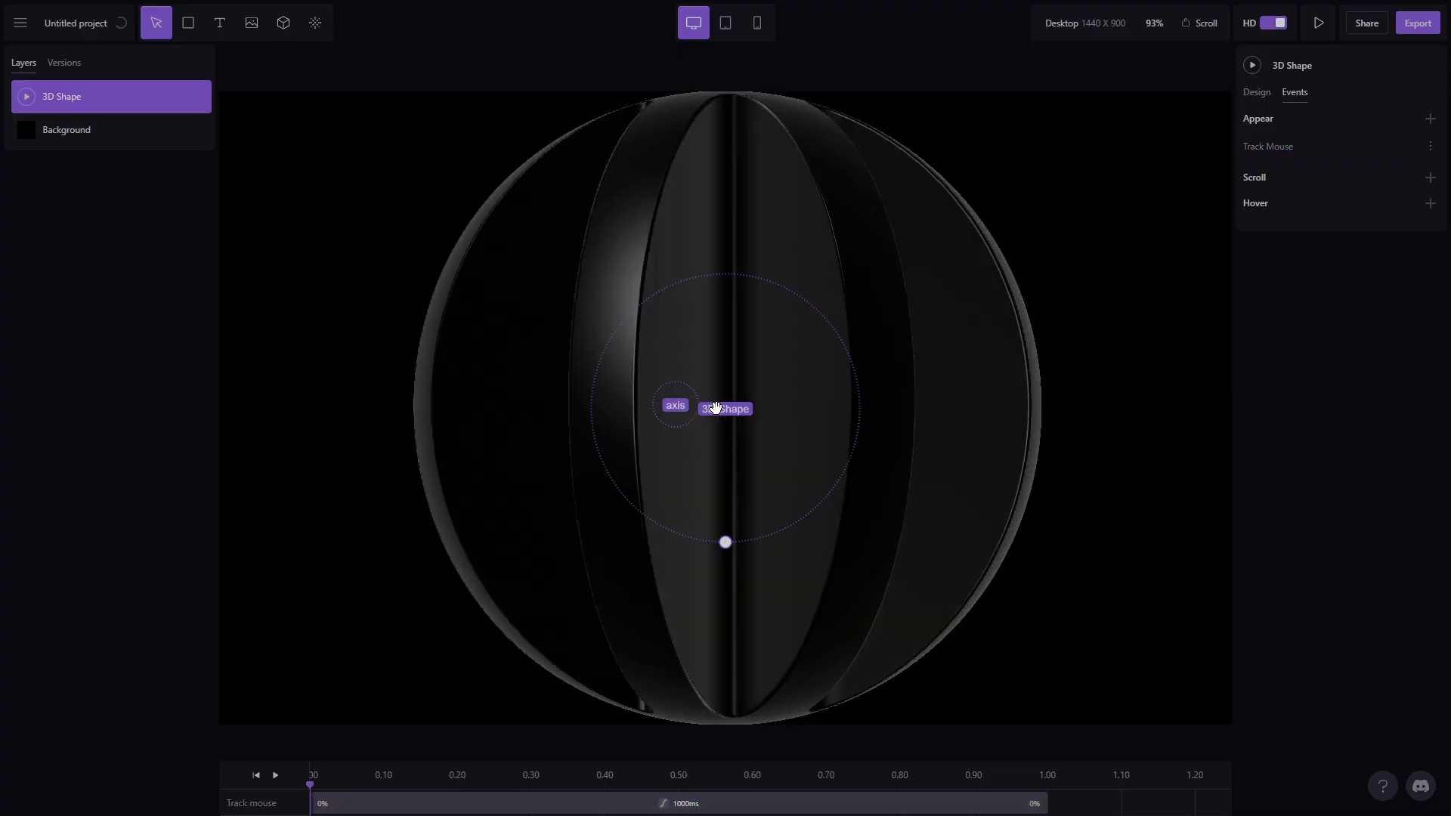
click(1252, 66)
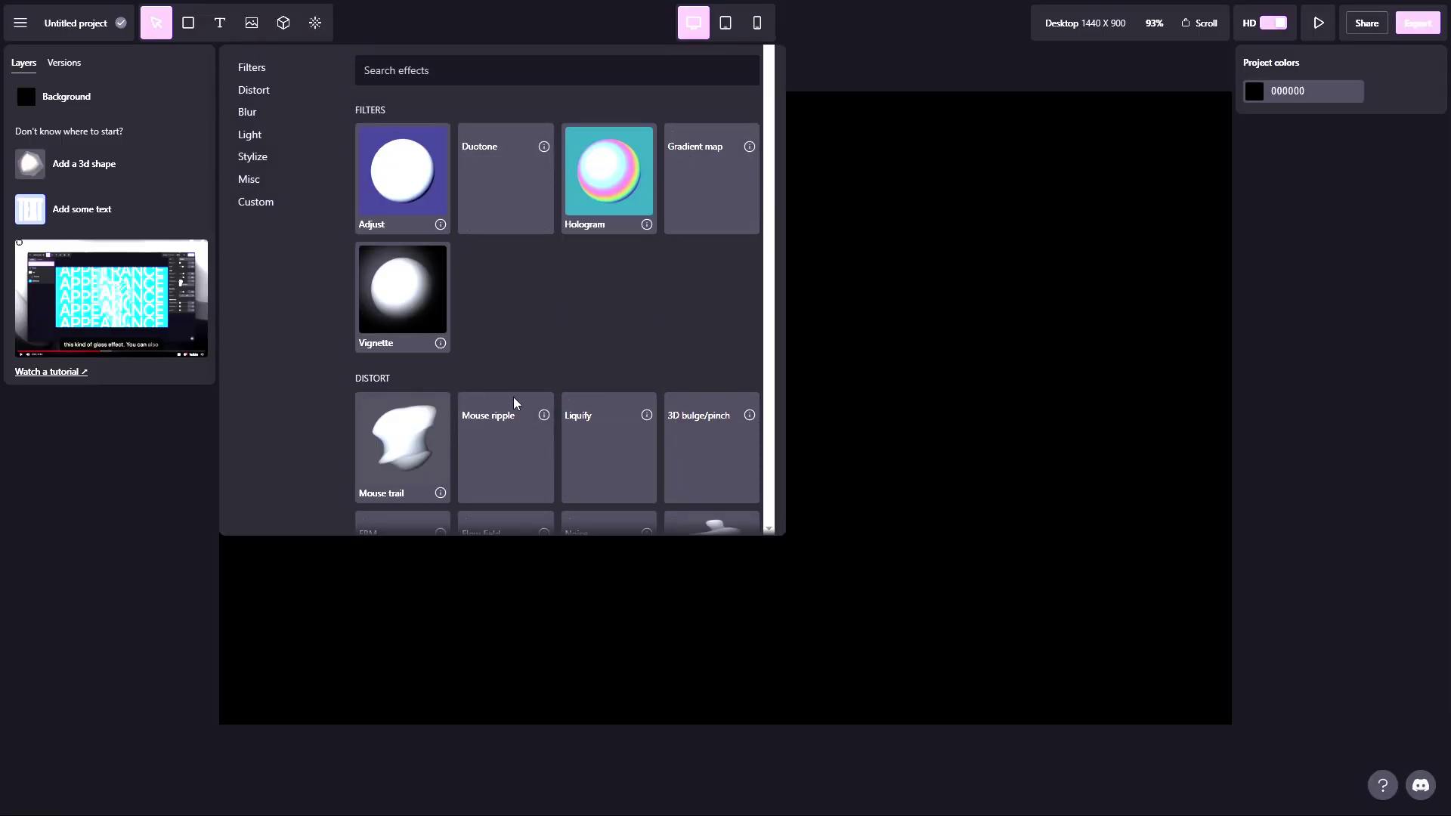
- Add the Mouse draw light-trail effect from the Light effects
scroll(624, 323, down, 15)
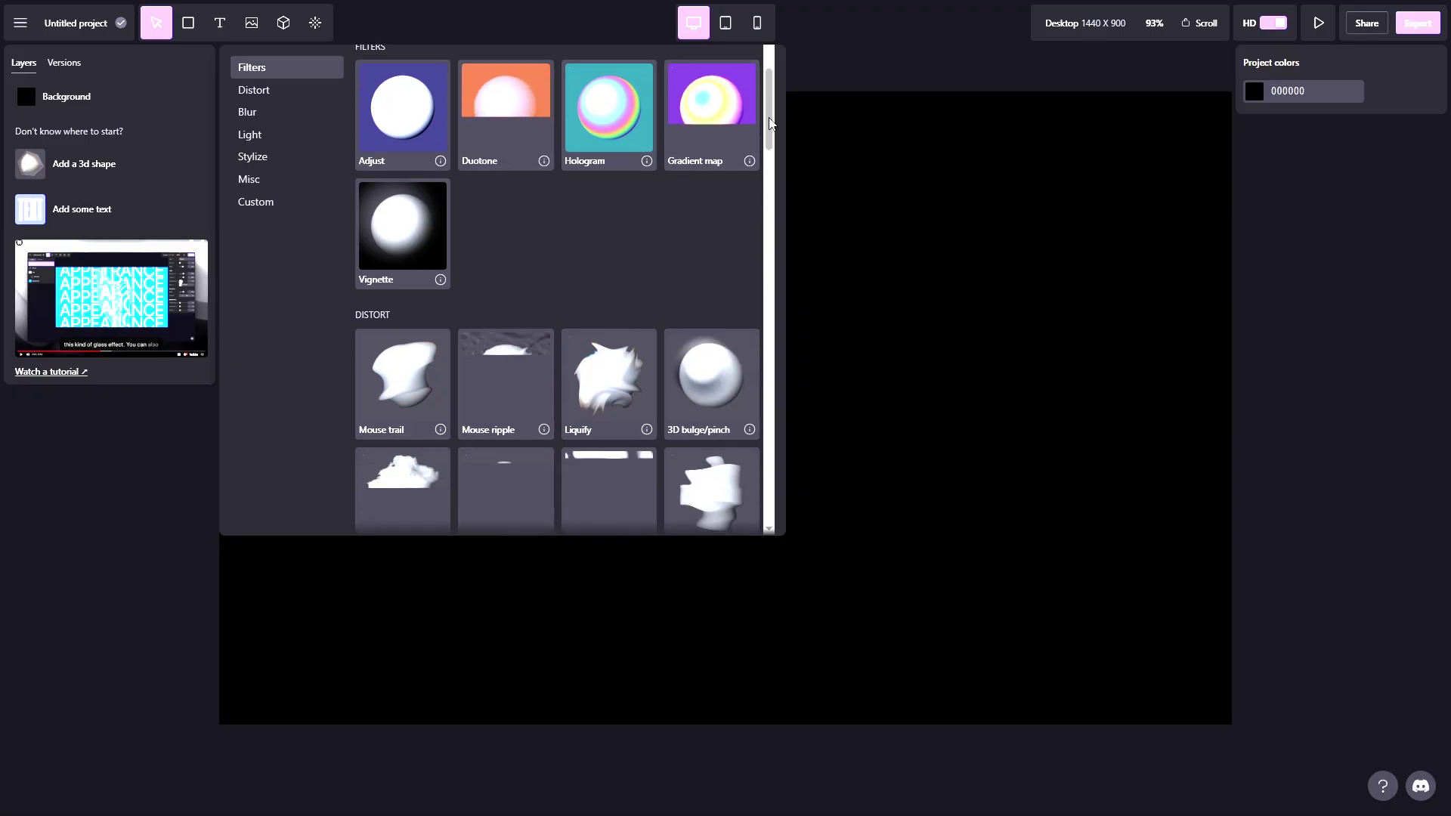
scroll(759, 209, up, 8)
click(250, 135)
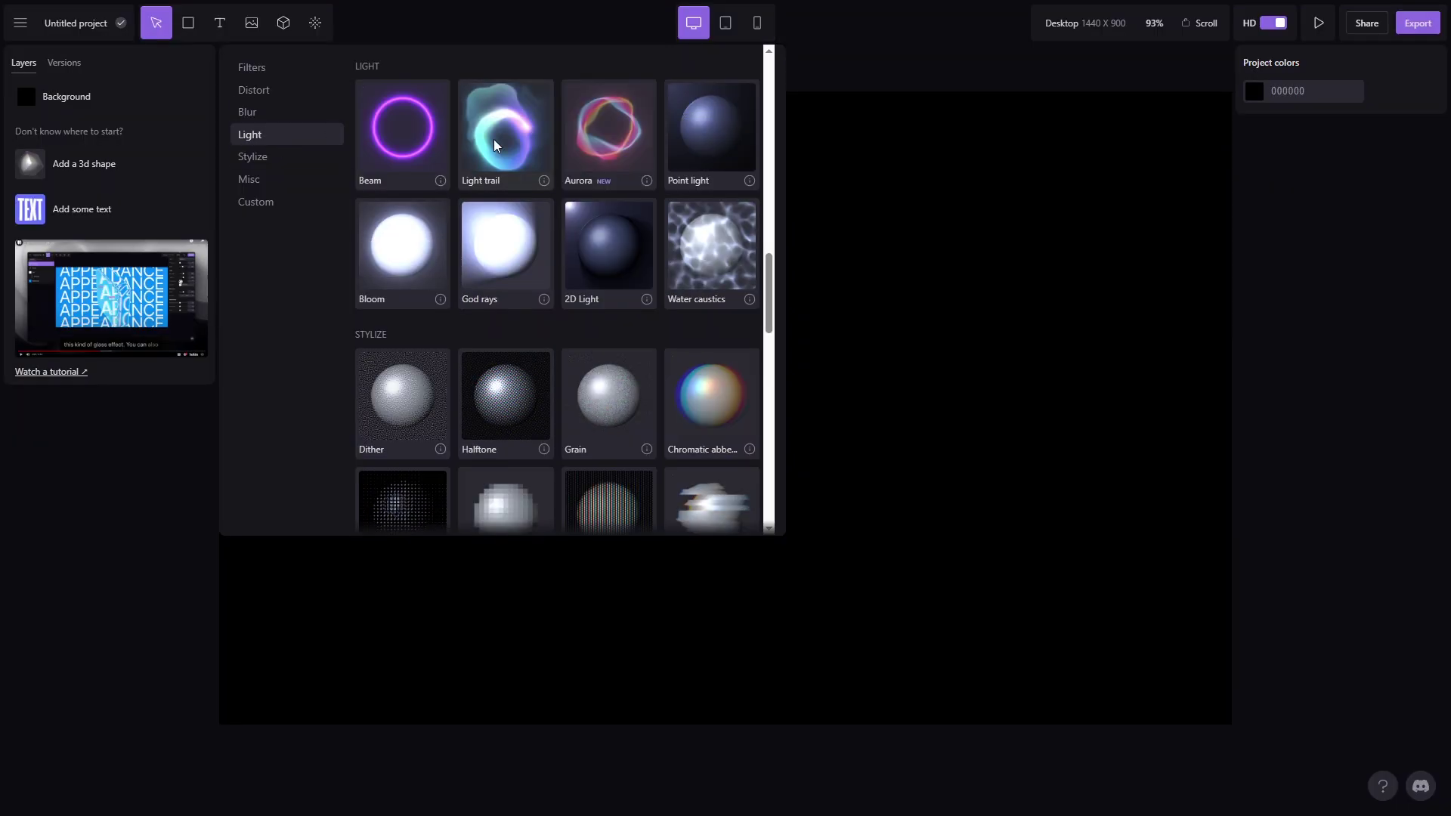
click(494, 143)
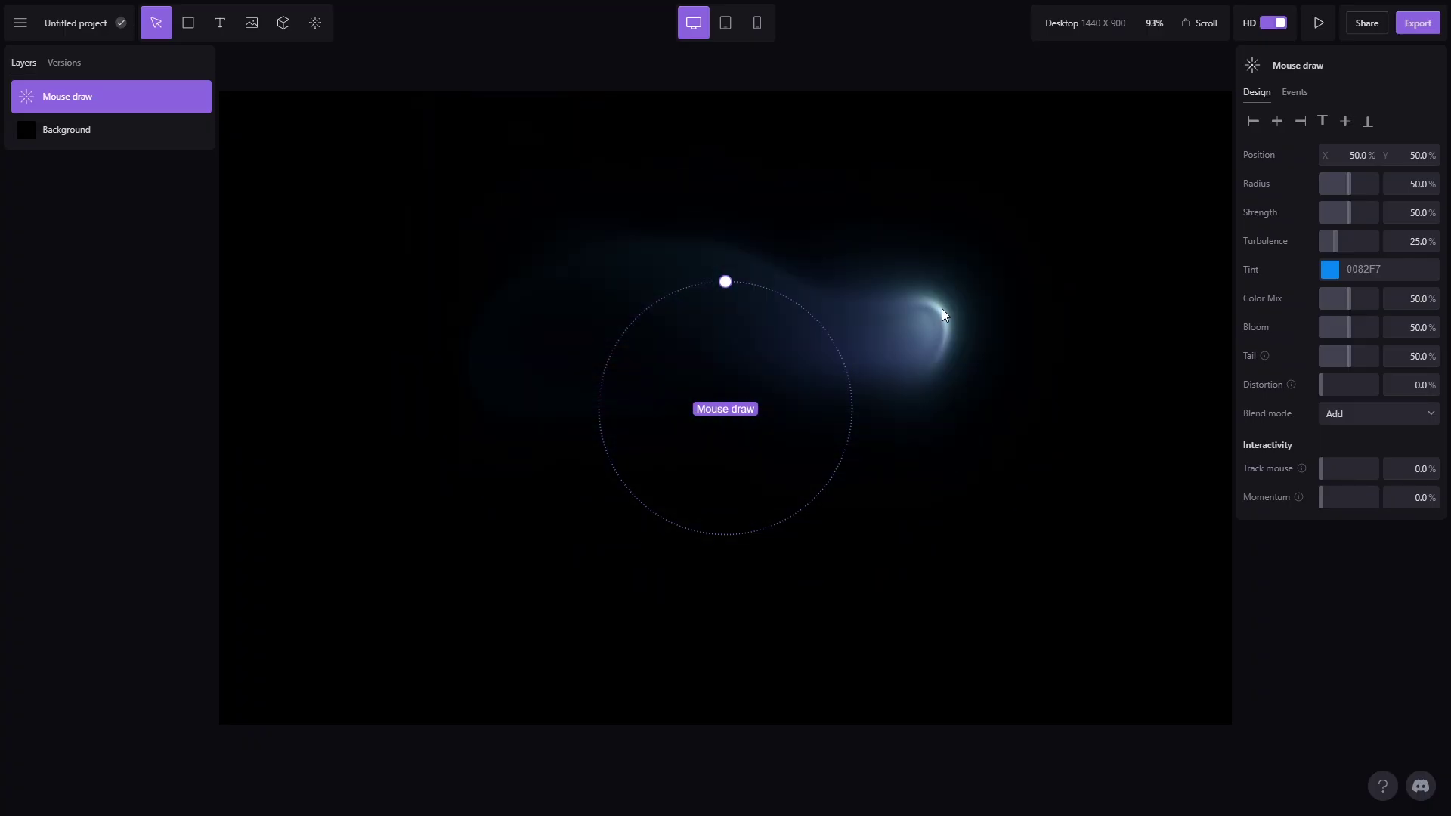
- Set the Mouse draw tint to white FFFFFF and close the palette
click(1330, 271)
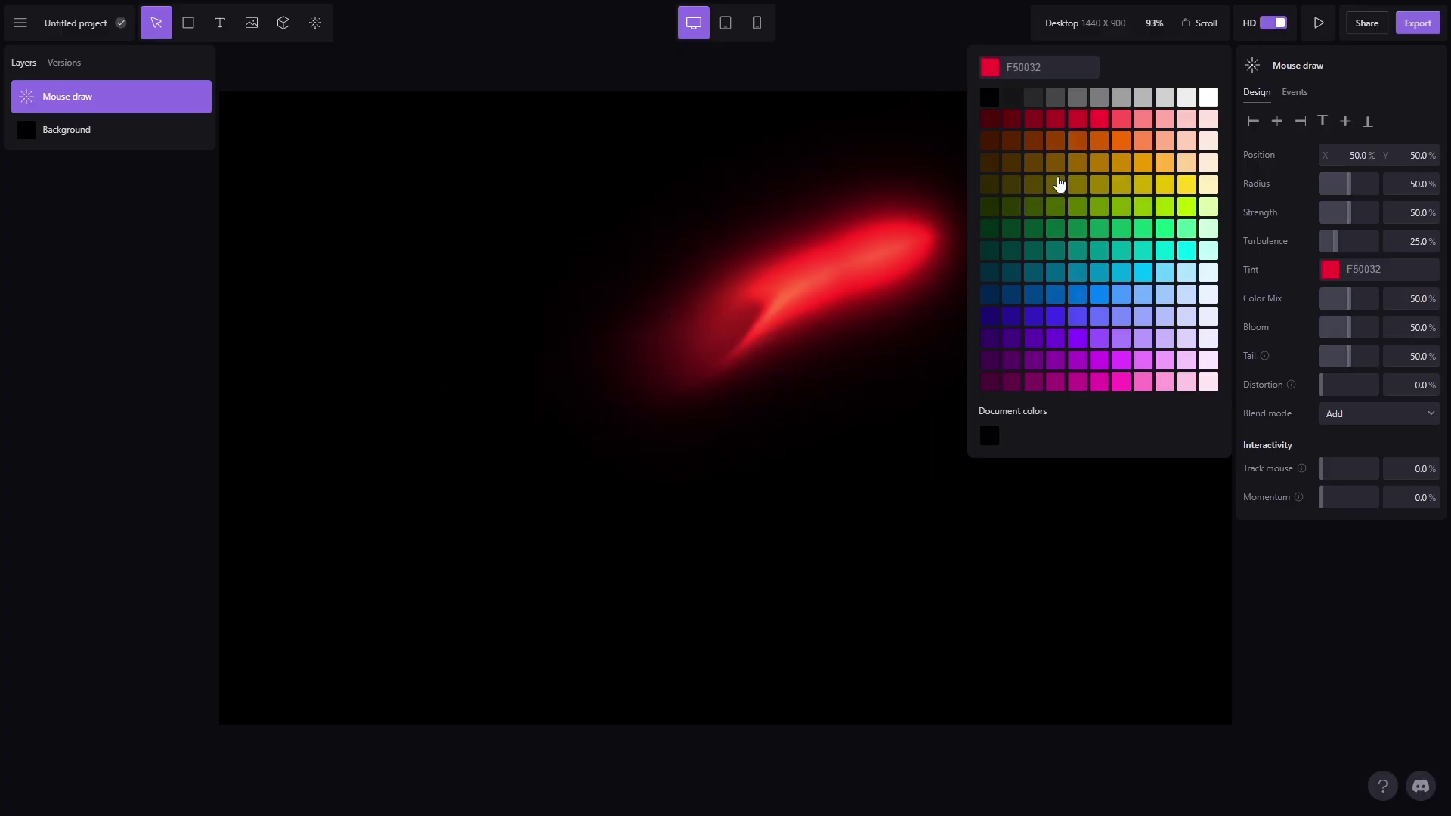
click(1208, 96)
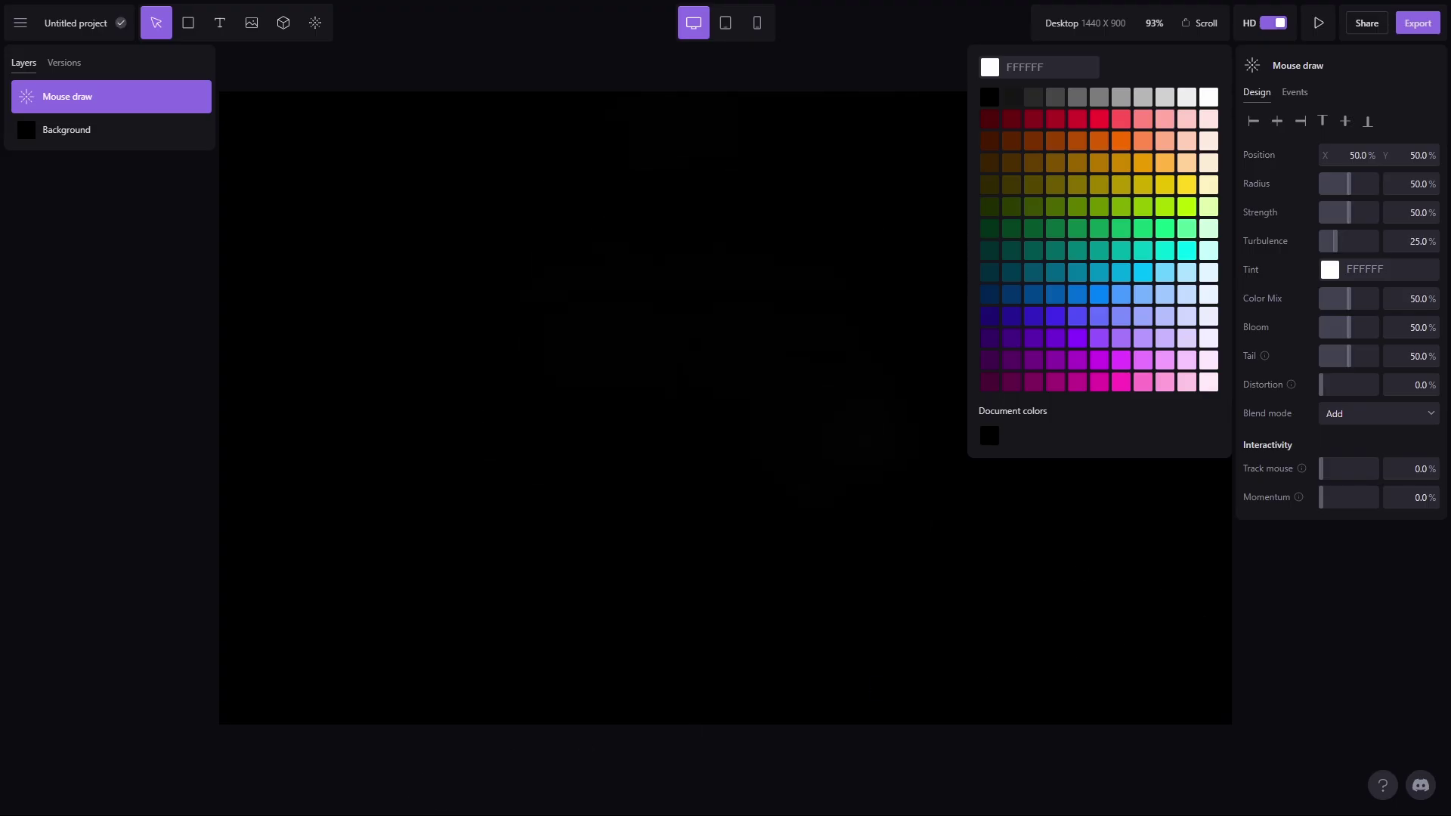
key(Escape)
- Place the robot photo on the canvas, moving it up-left and enlarging it to 560 × 700
click(252, 23)
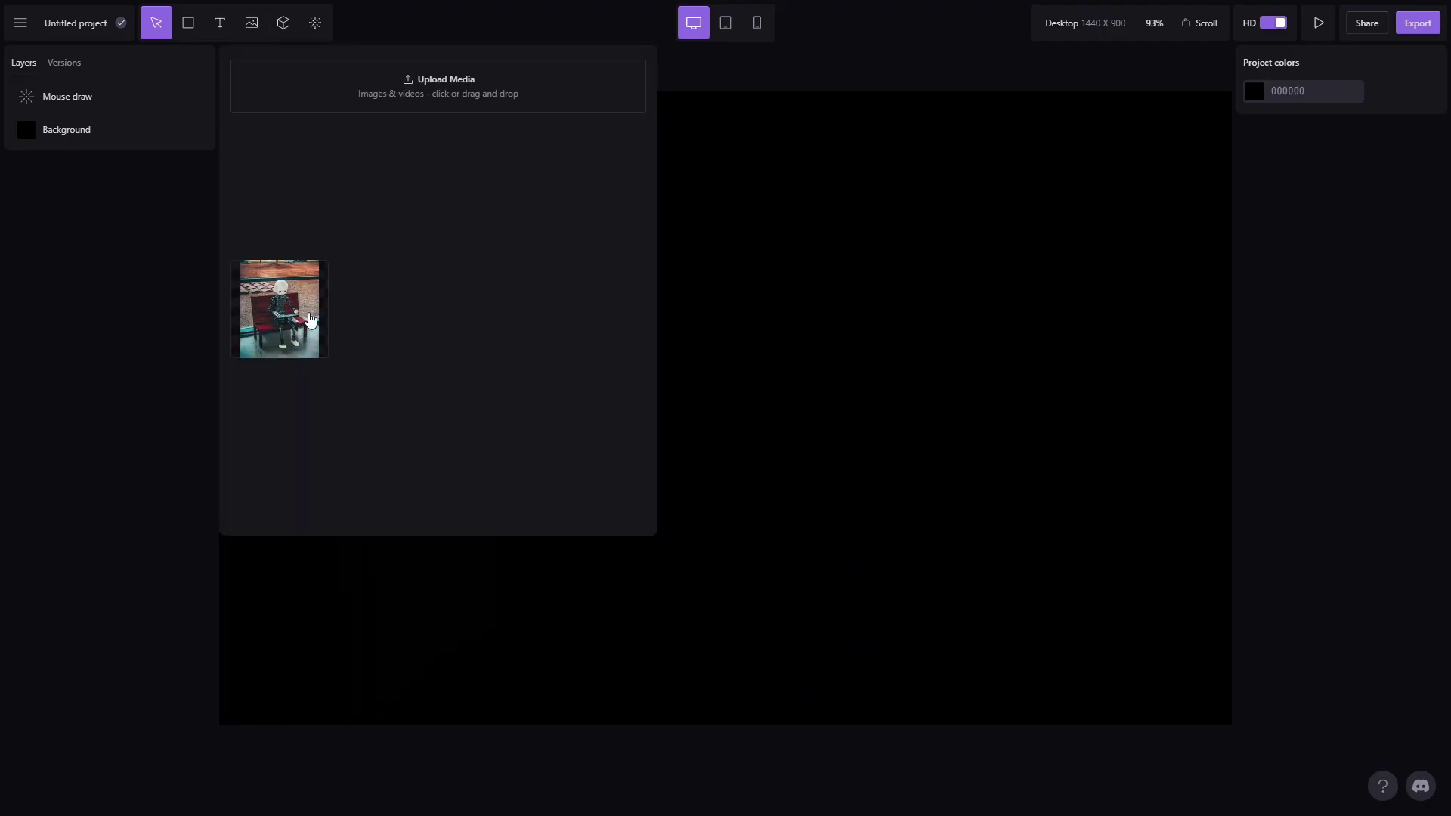
click(292, 323)
drag(605, 325, 307, 234)
drag(588, 517, 643, 560)
- Move the Image layer below Mouse draw and add a Mouse ripple effect over it
drag(83, 97, 97, 145)
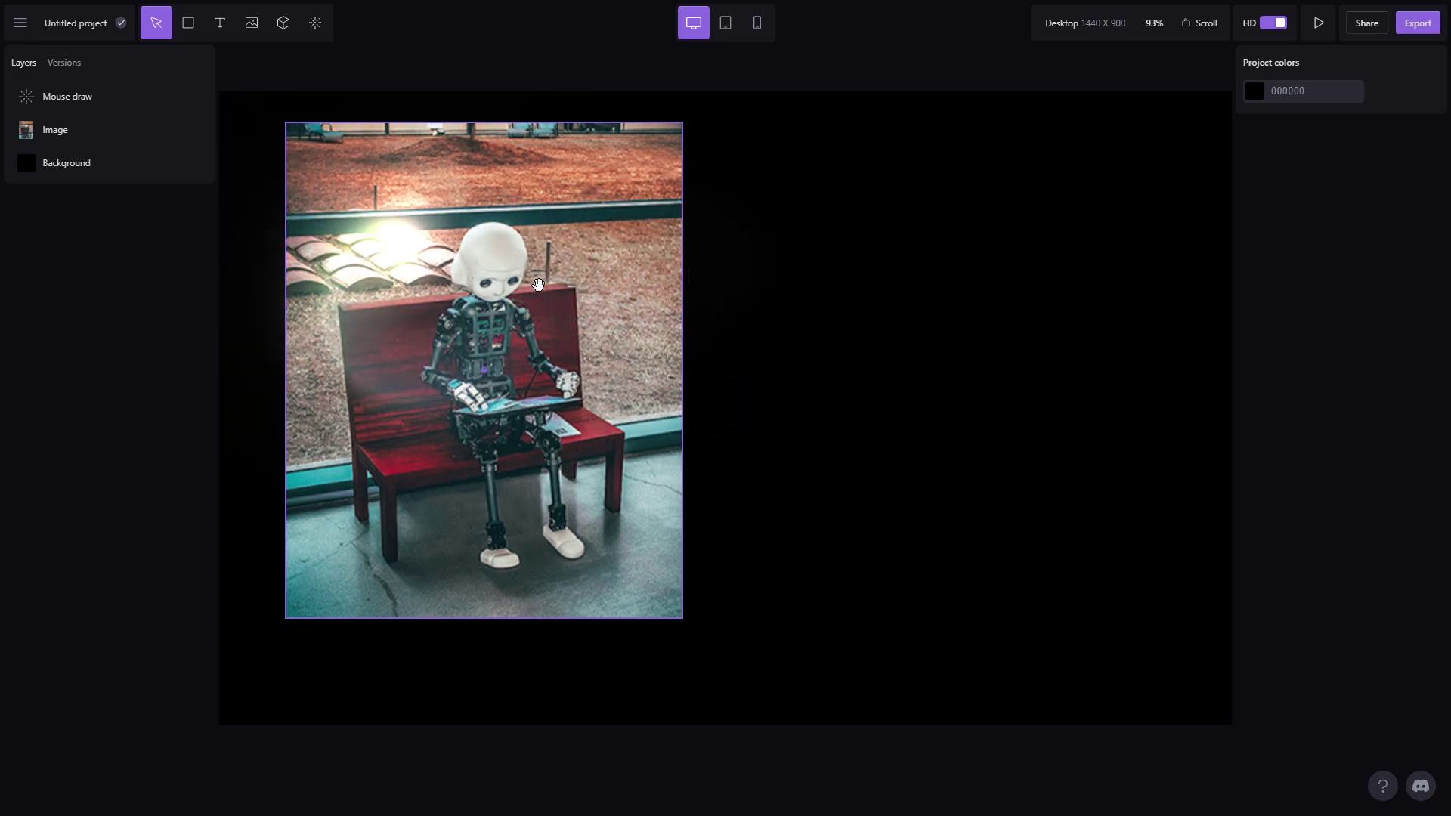
click(316, 25)
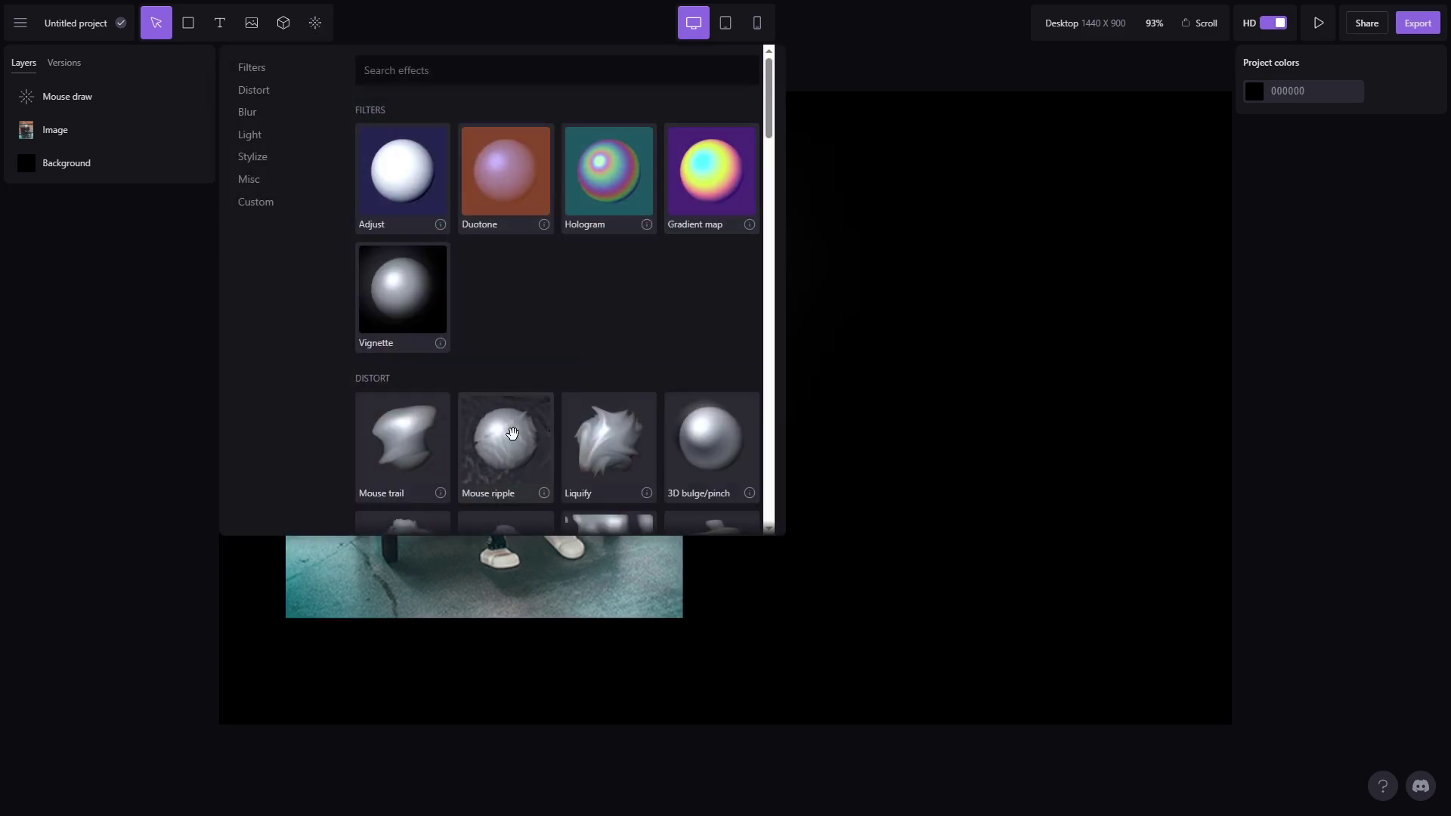
click(498, 459)
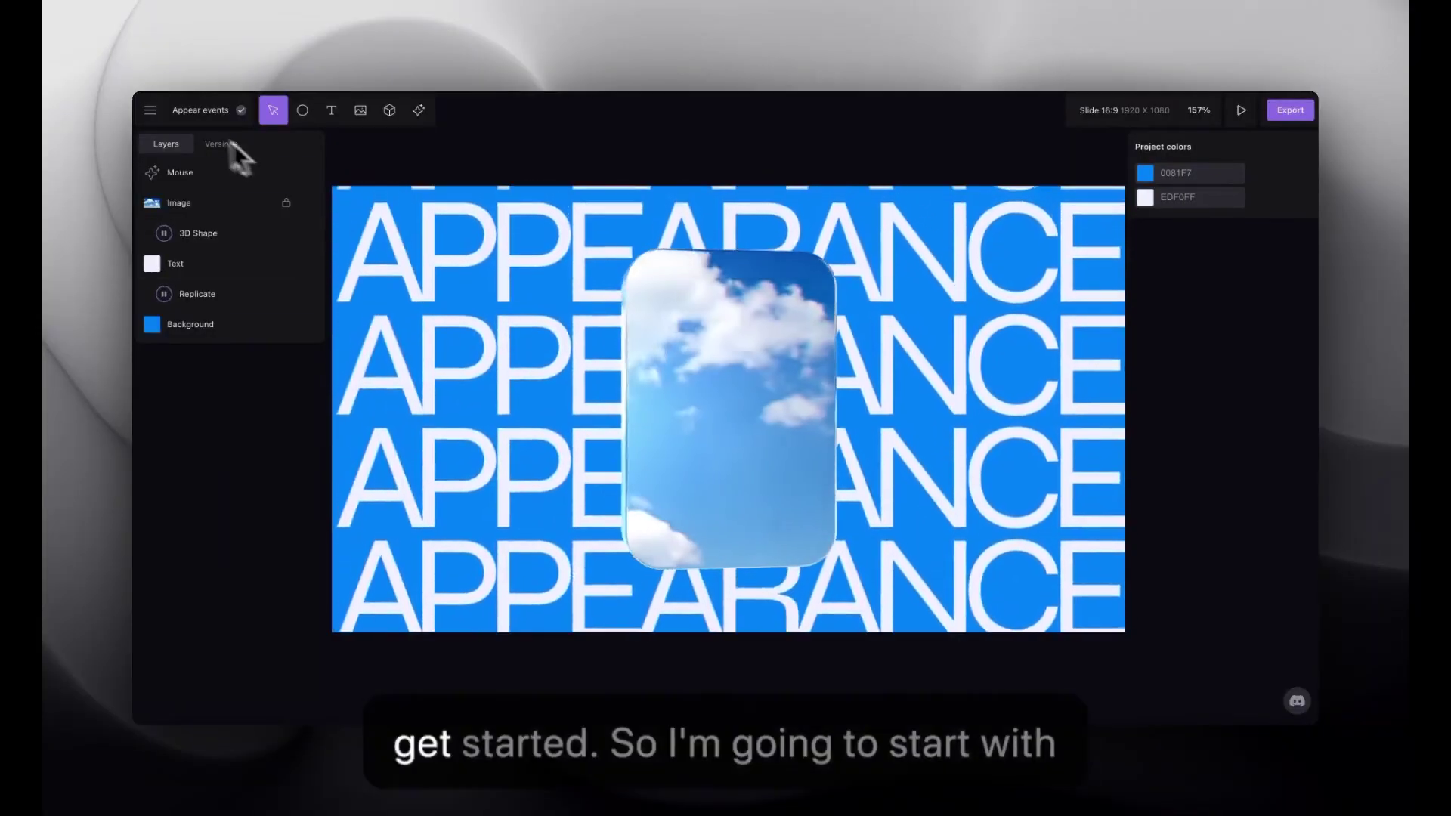
- Return to the dashboard through the app menu and open the blank Untitled project
click(151, 112)
click(167, 138)
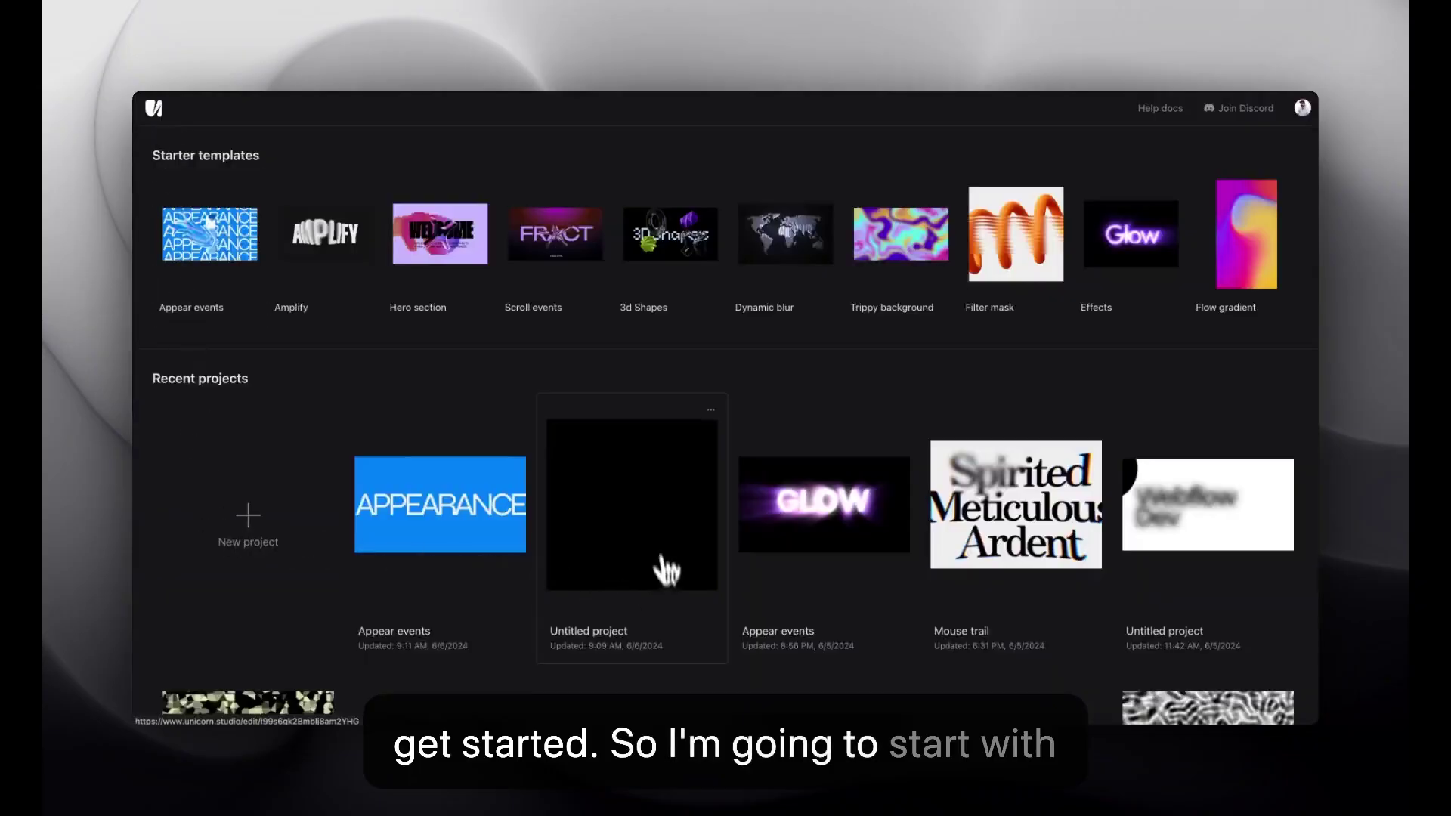
click(657, 512)
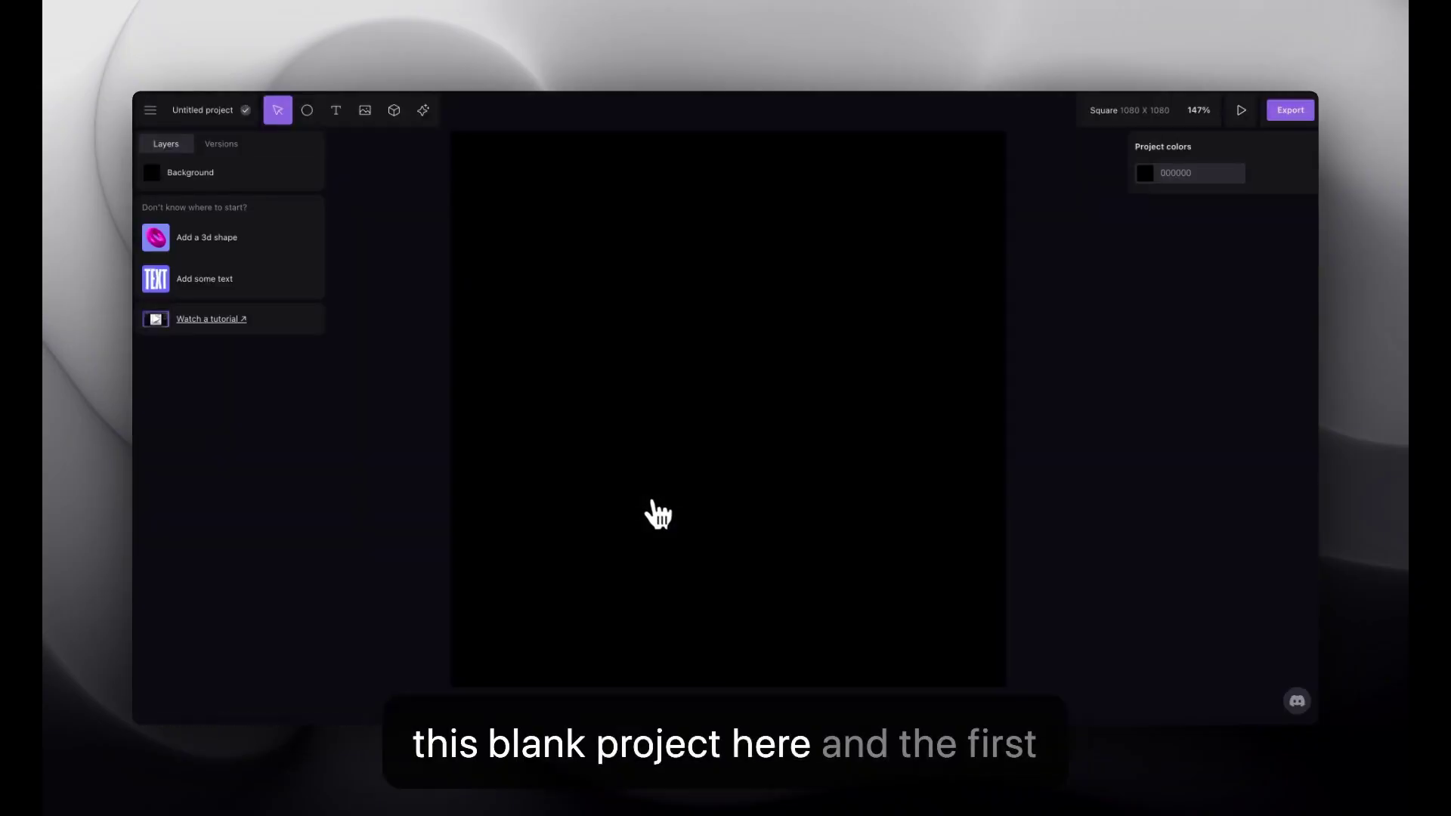
- Resize the canvas to the Window preset 1728 × 925
click(1113, 114)
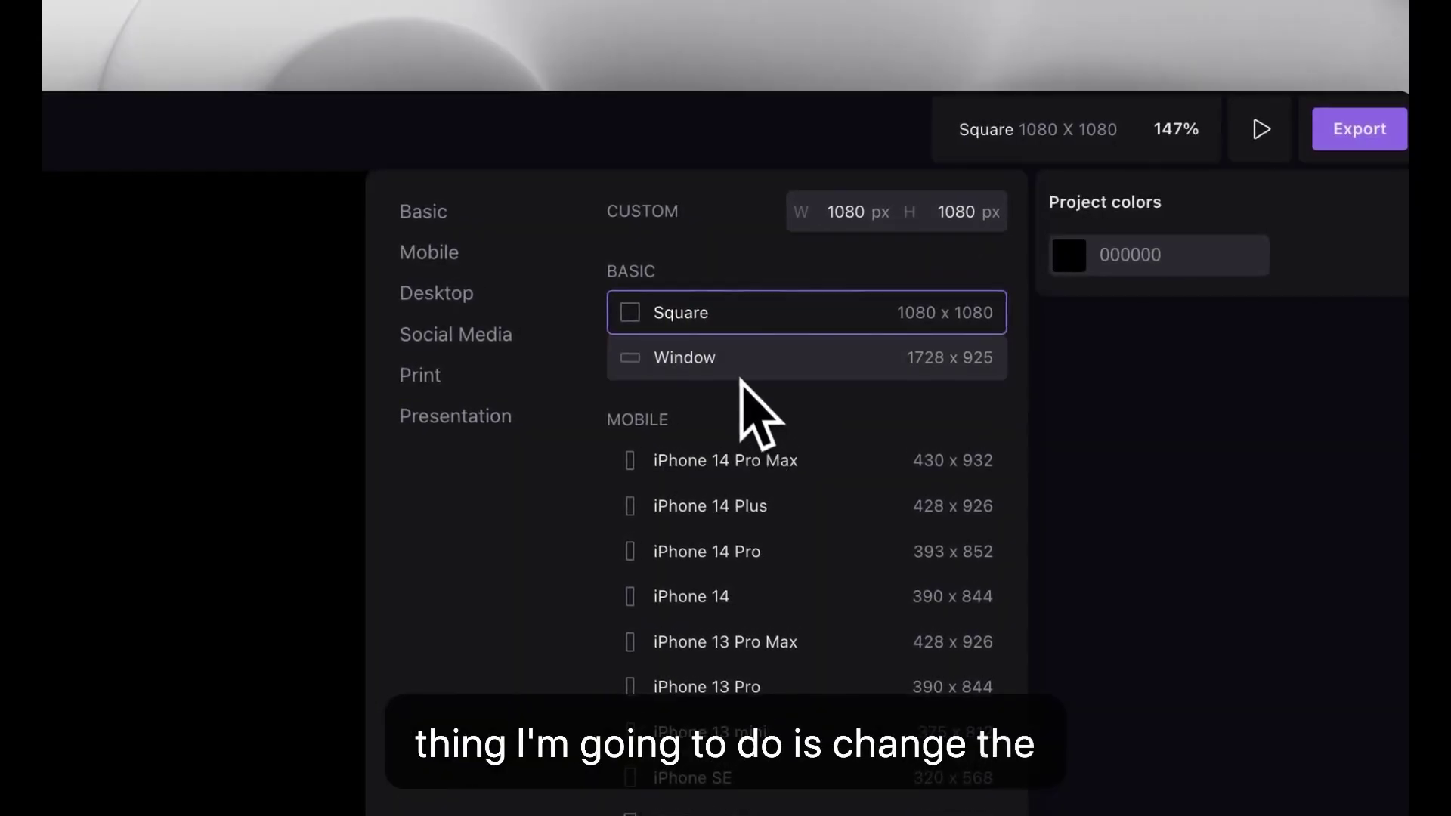
click(741, 376)
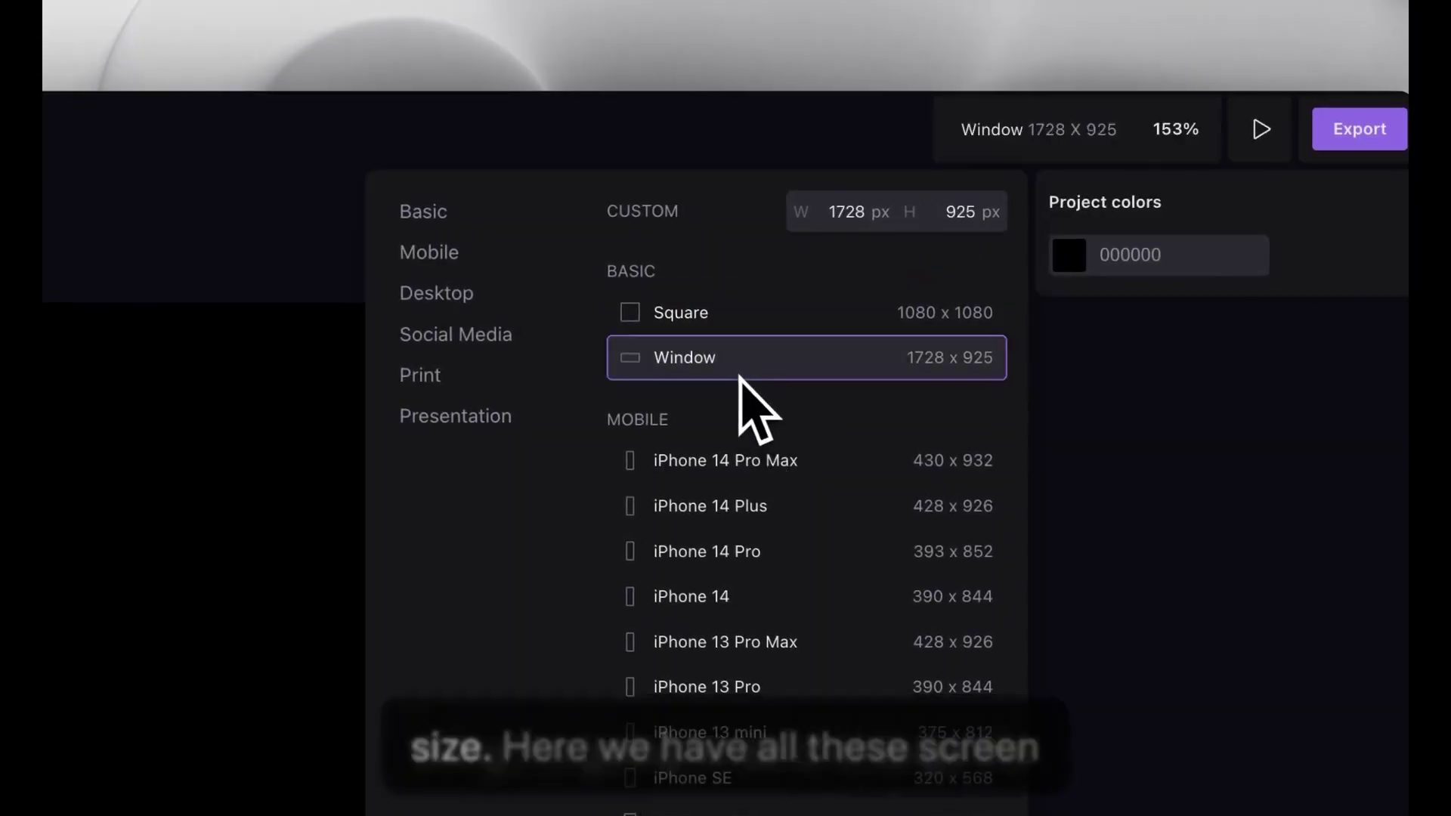
scroll(771, 476, down, 10)
scroll(771, 469, up, 10)
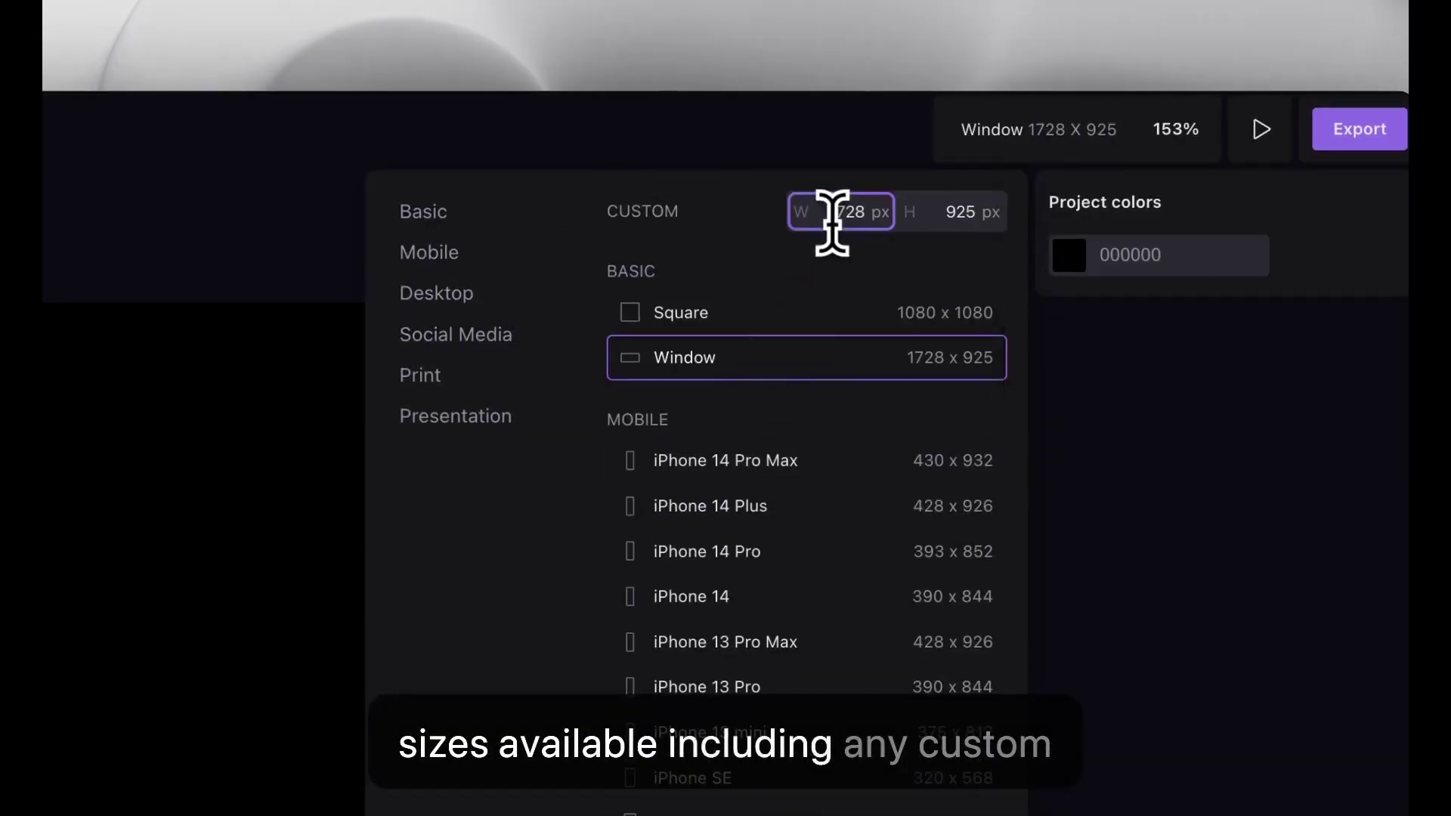
click(936, 215)
click(104, 587)
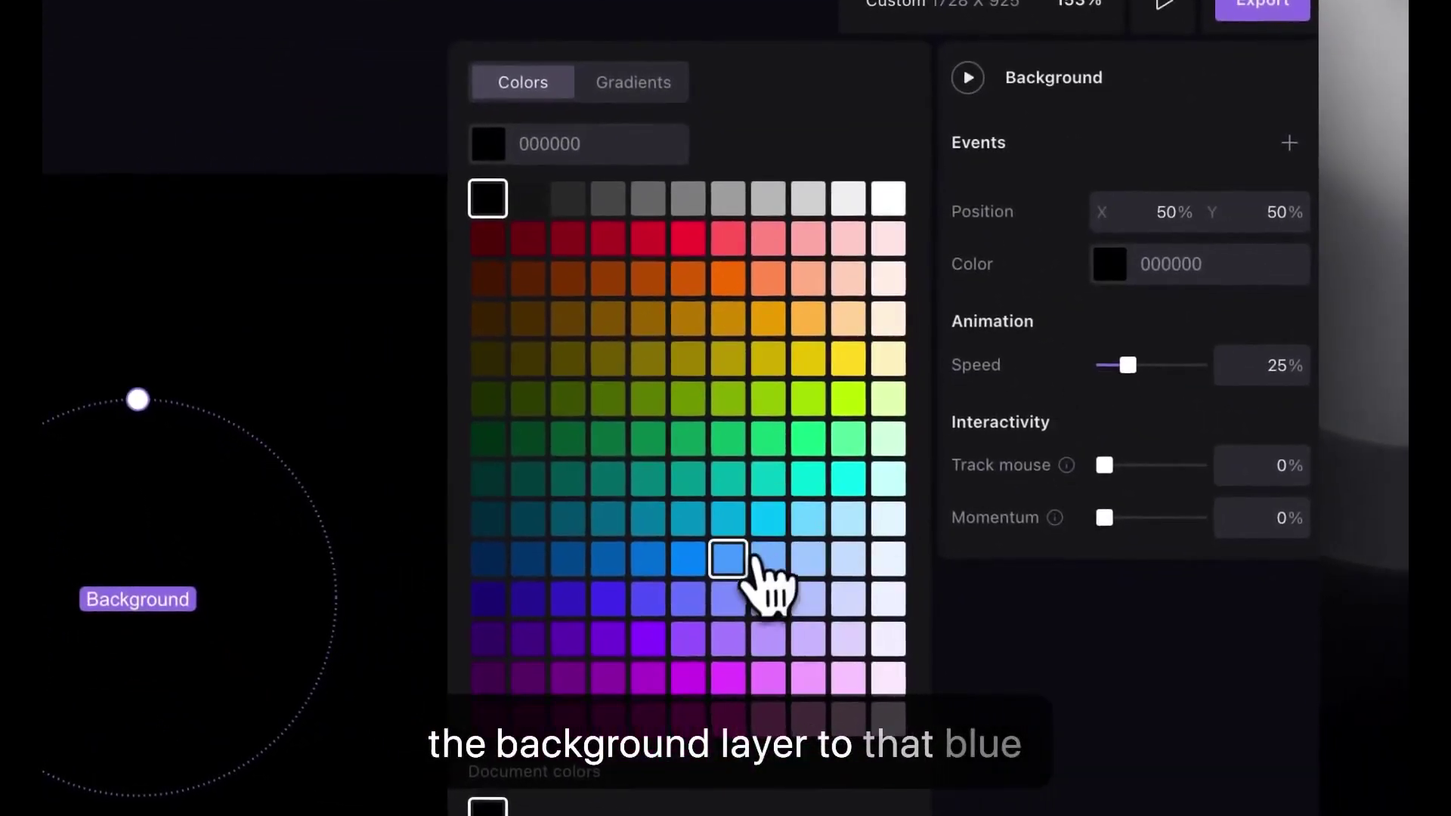
- Fill the Background layer with the blue 0081F7
click(778, 638)
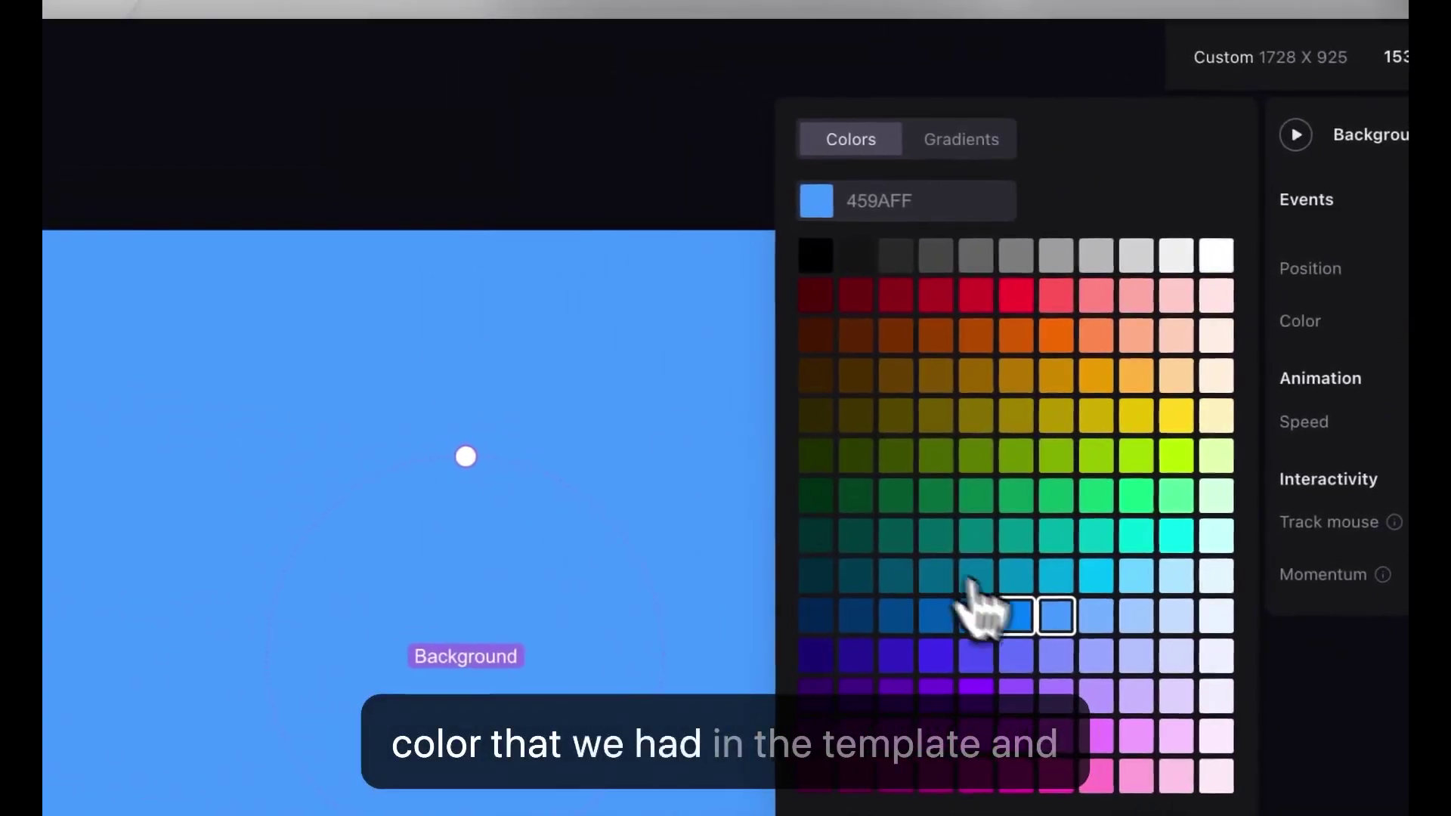
click(688, 560)
click(670, 366)
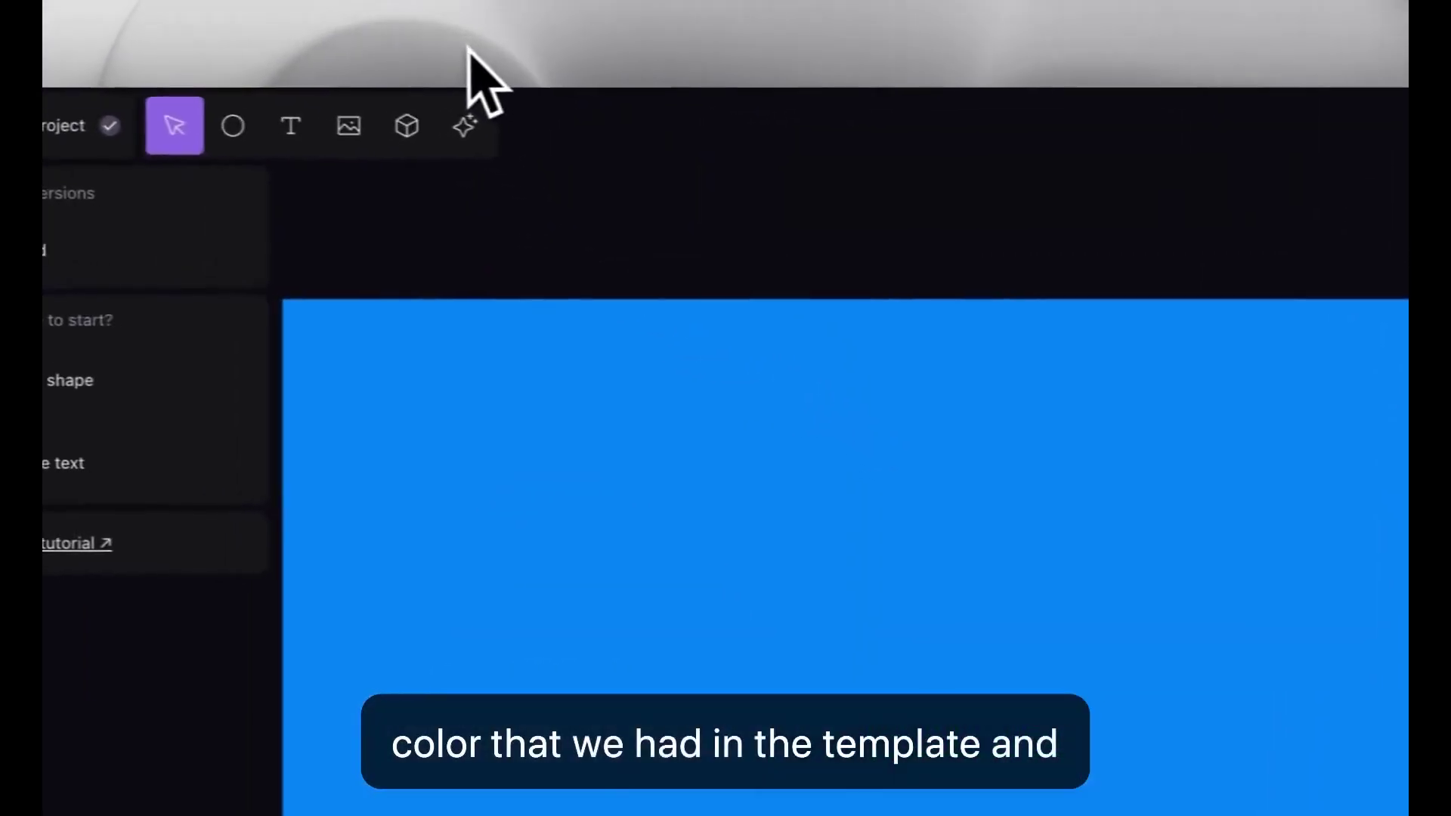
- Add an APPEARANCE text box on the canvas and widen it to fit the word
click(395, 130)
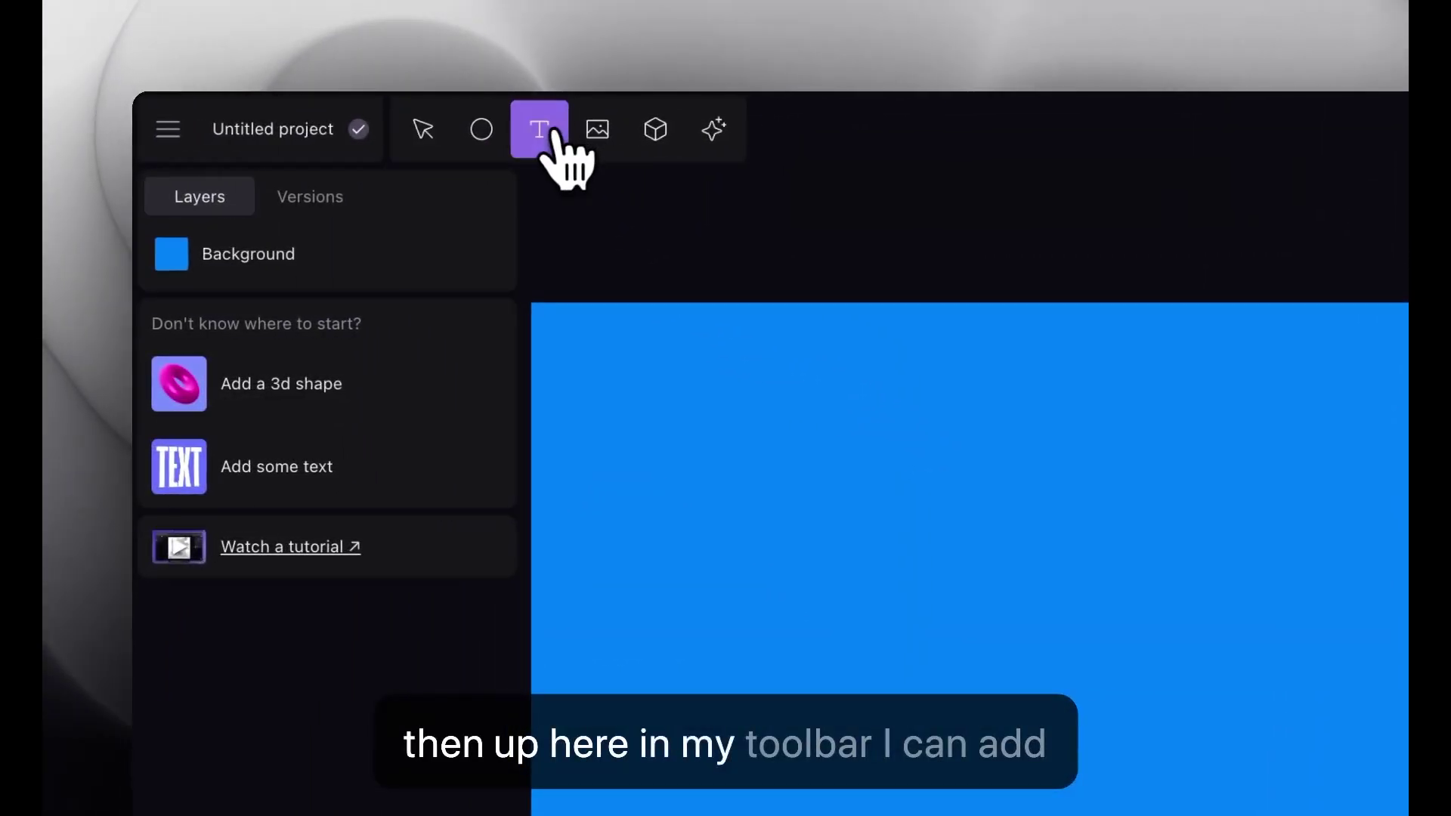
click(750, 516)
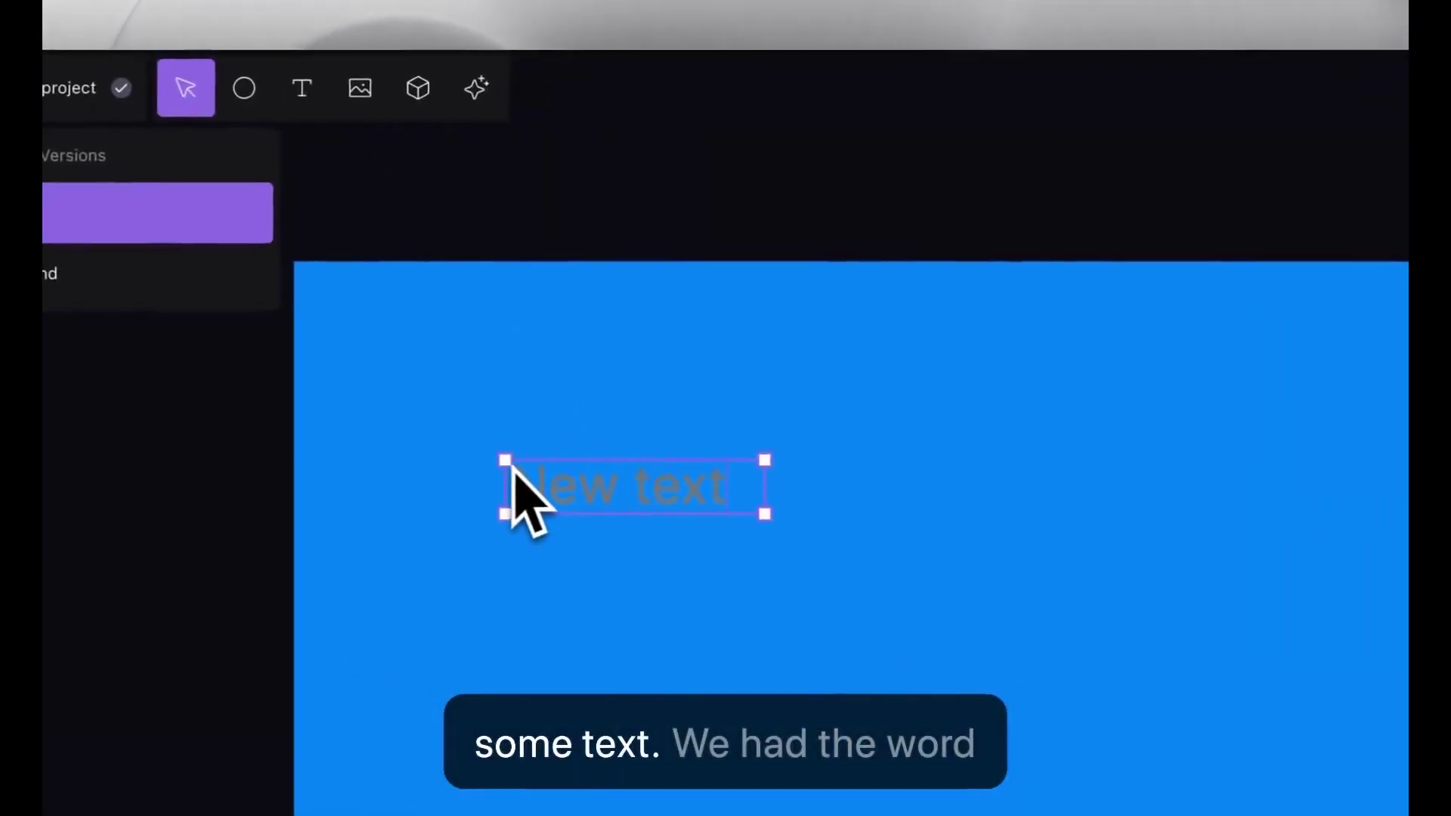
text(APPEA)
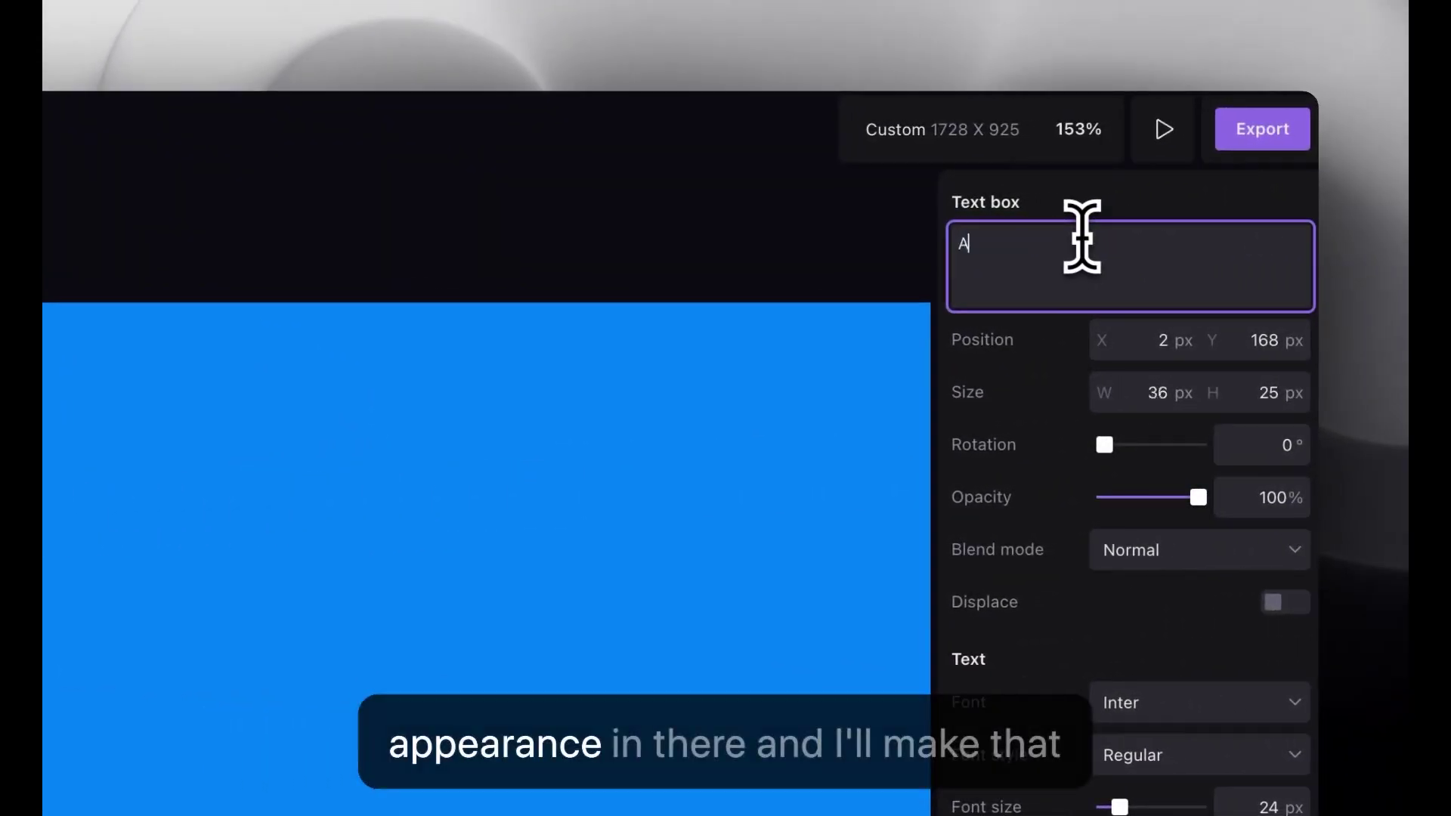
text(RANCE)
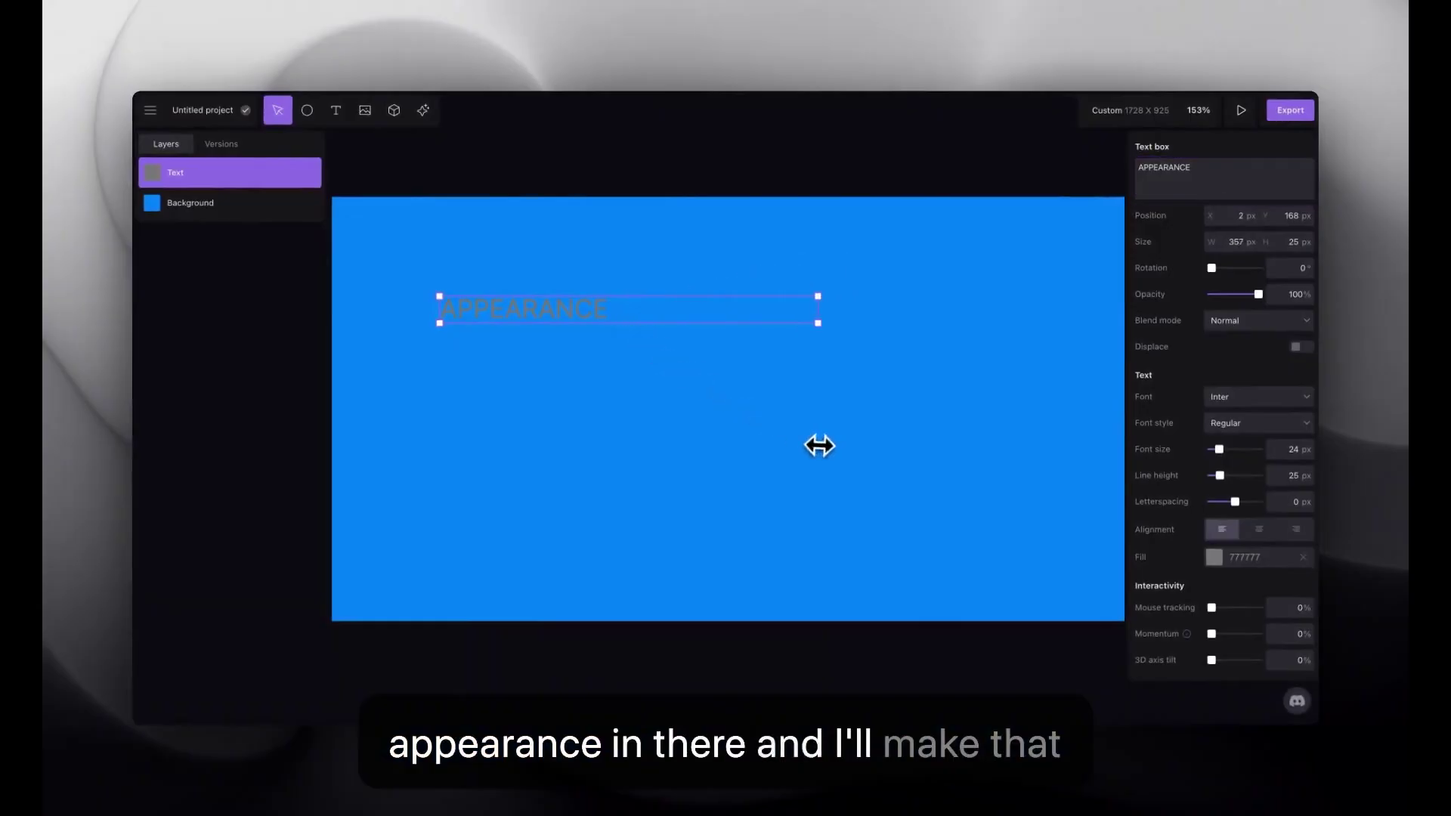
drag(1049, 433, 1107, 414)
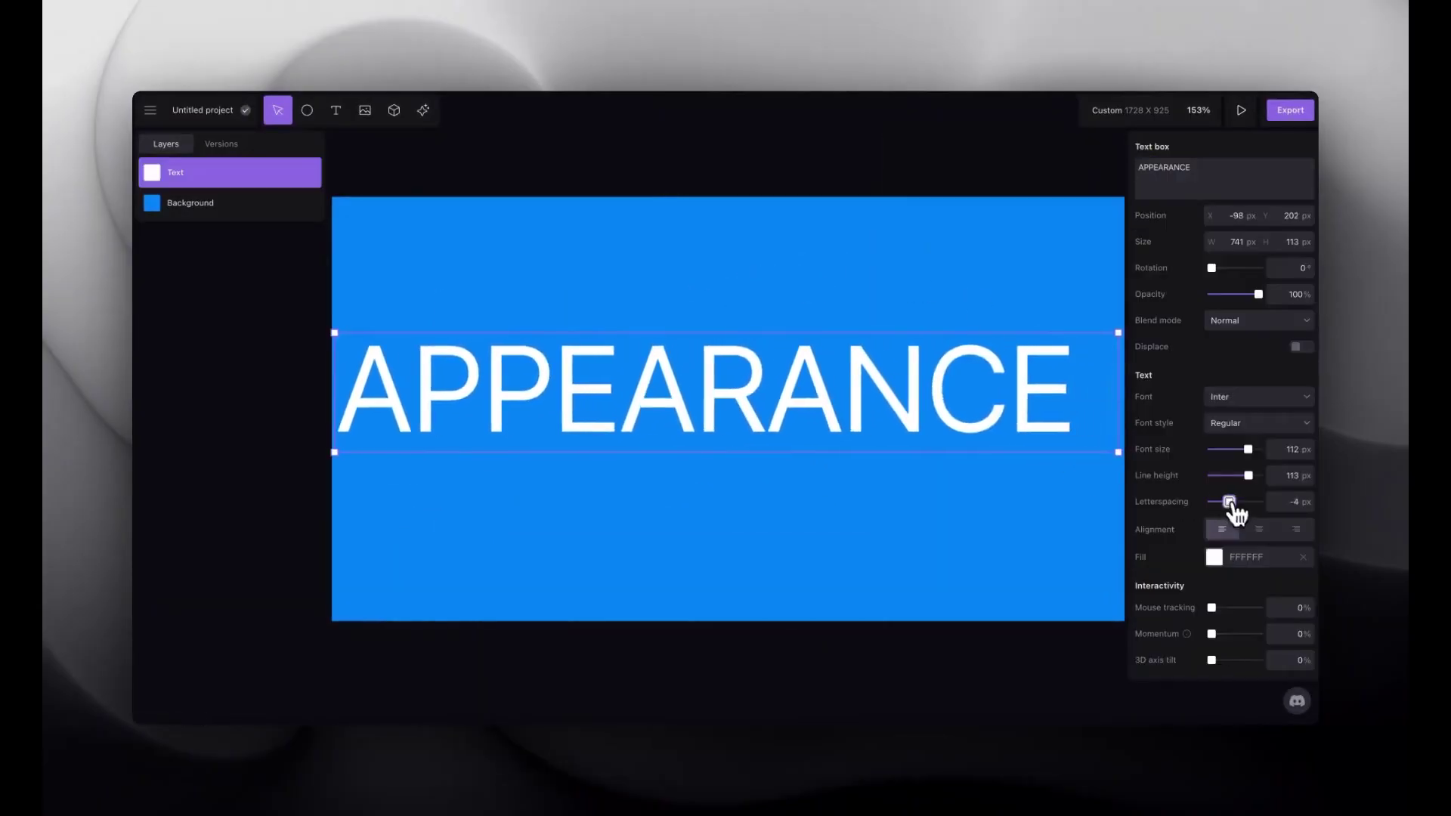
key(Escape)
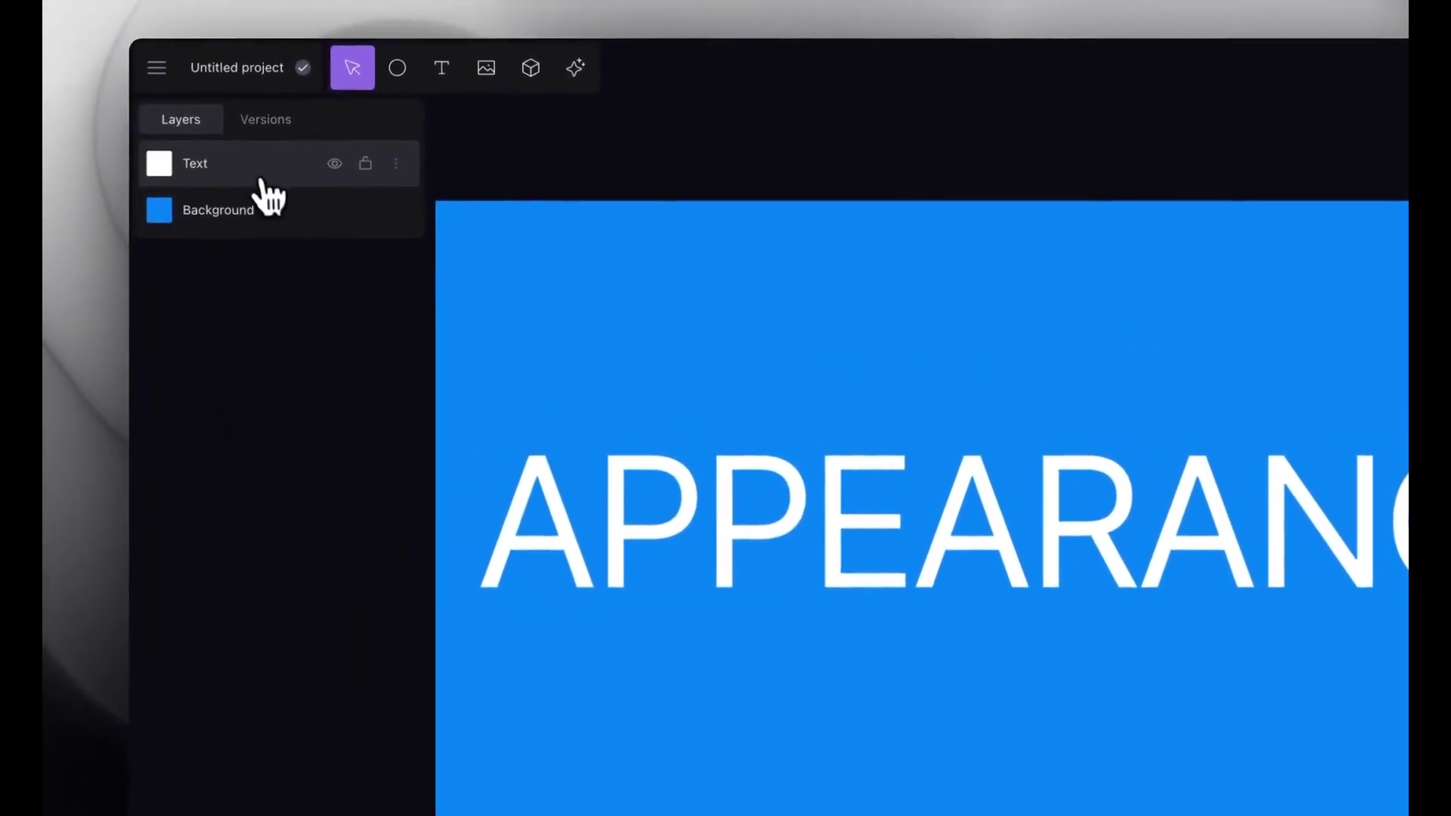
- Apply a Replicate effect to the APPEARANCE Text layer from its options menu
click(213, 174)
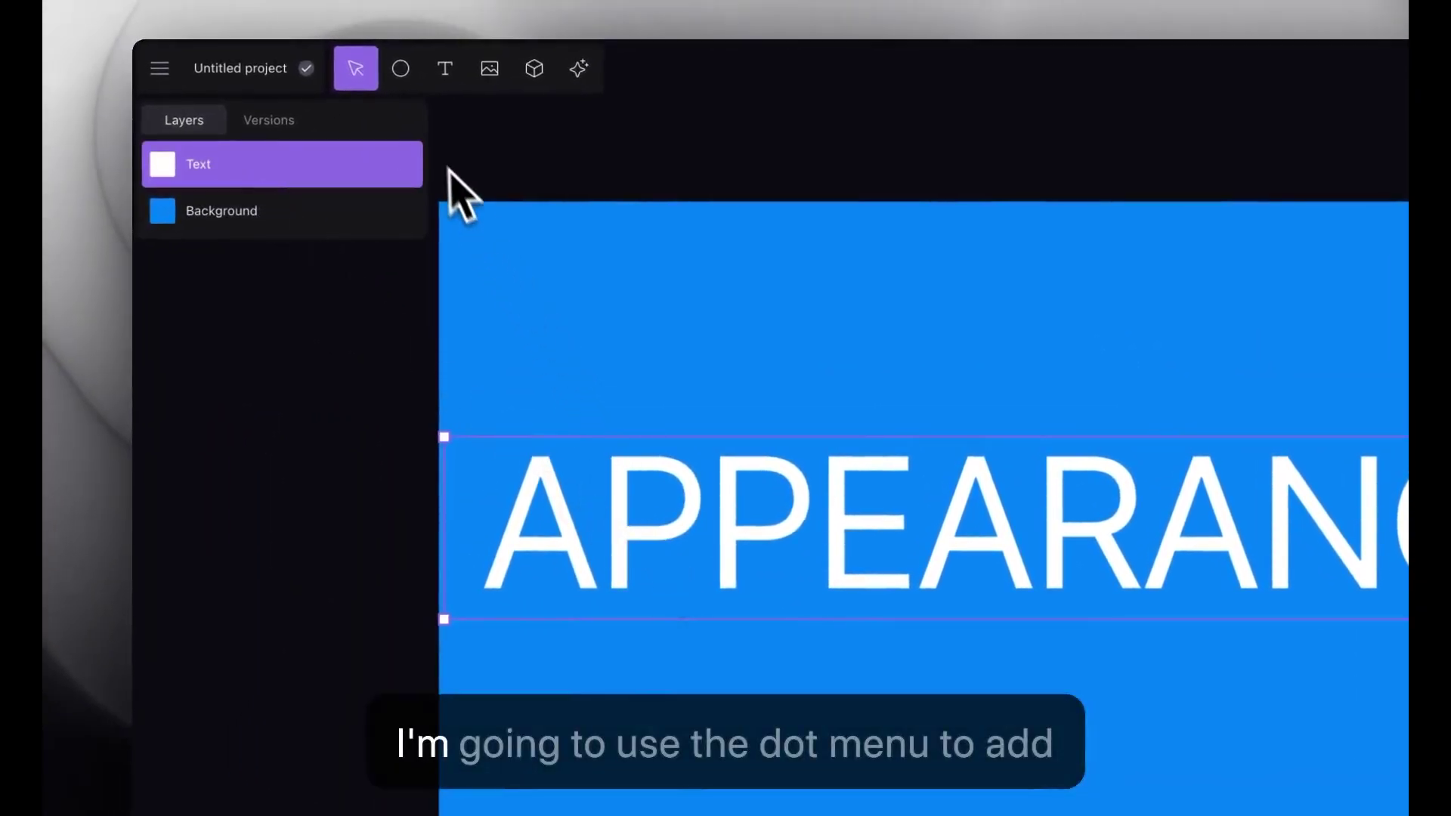
click(401, 167)
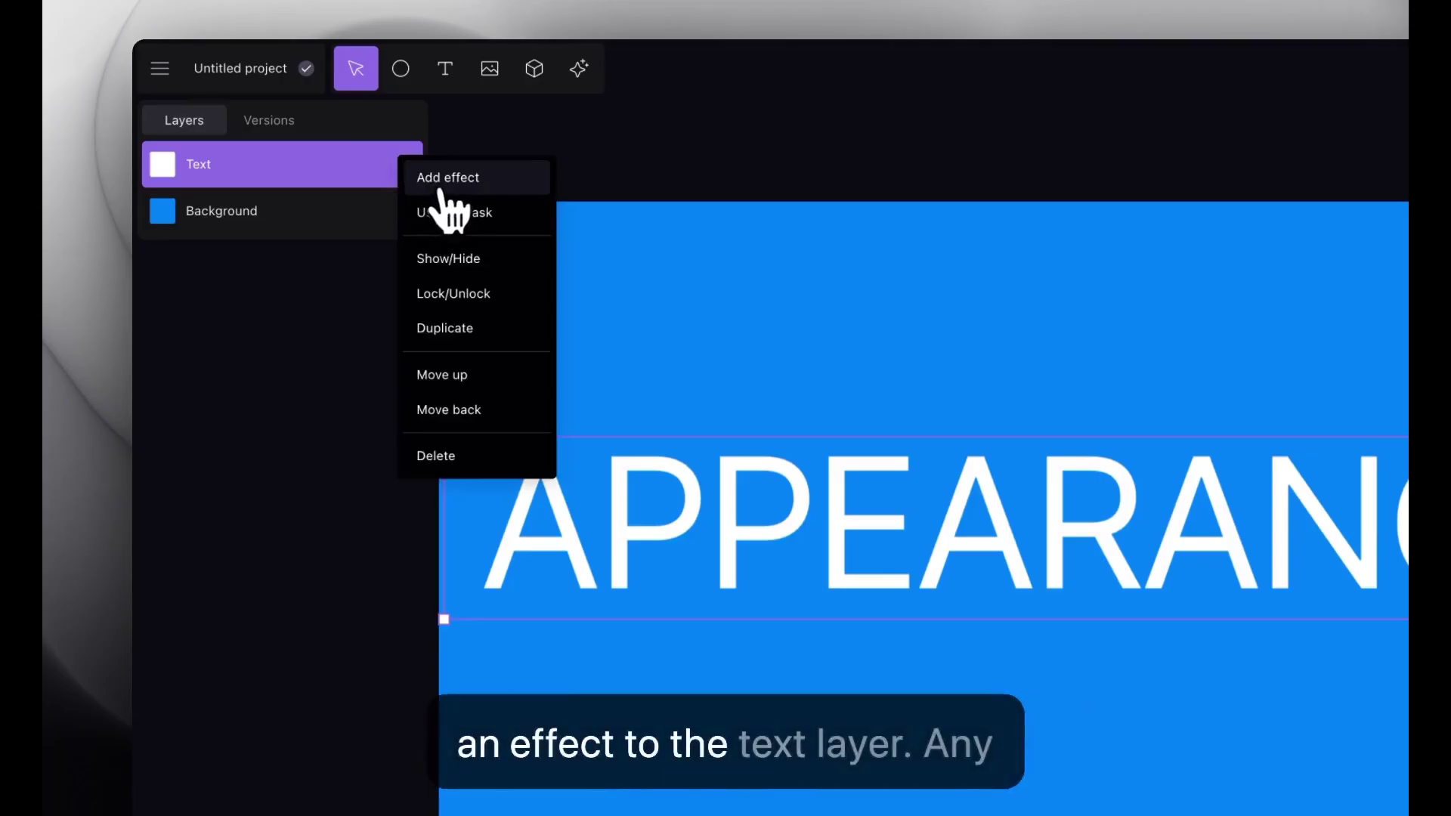
click(445, 189)
scroll(797, 491, down, 15)
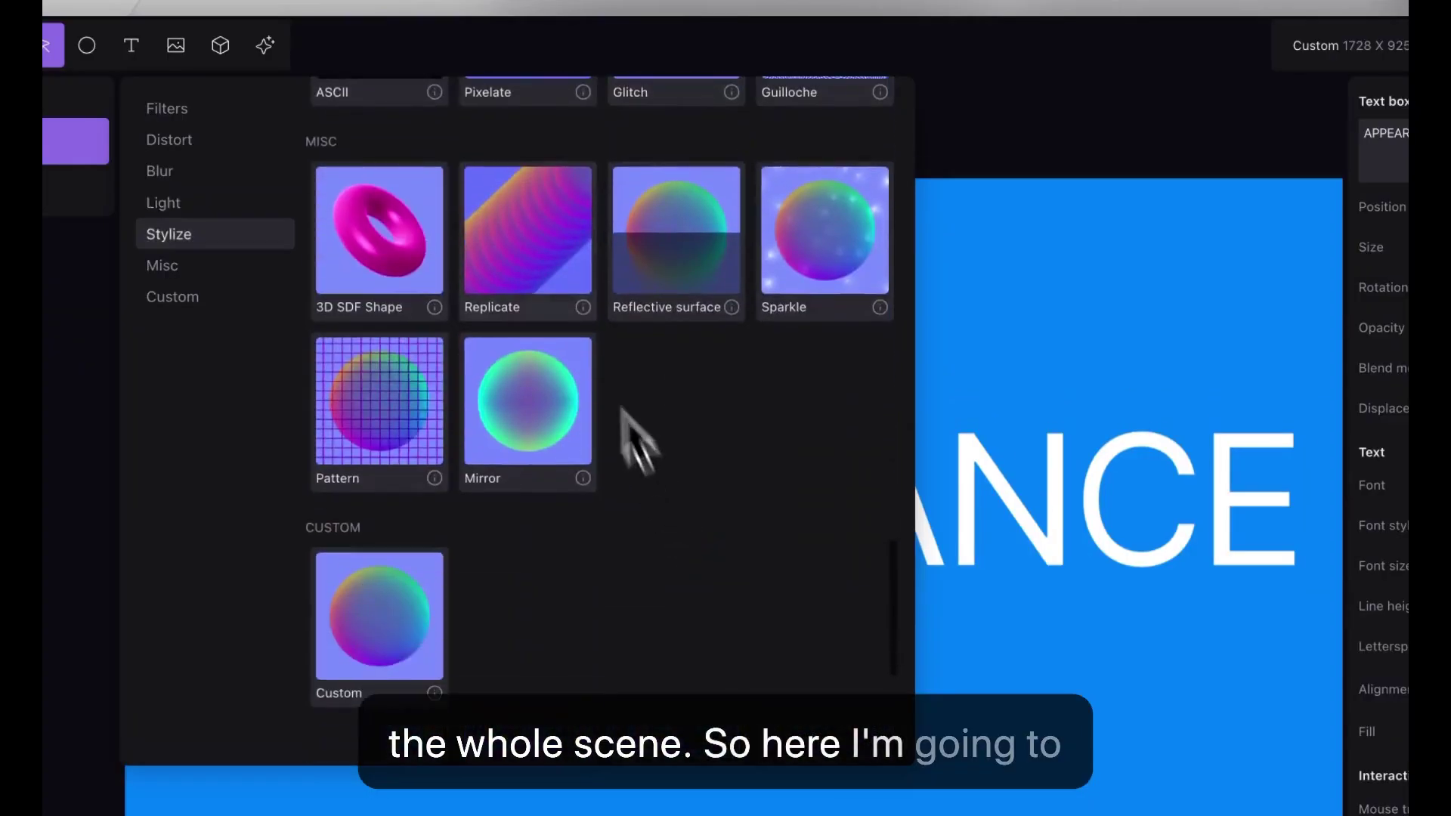
click(533, 241)
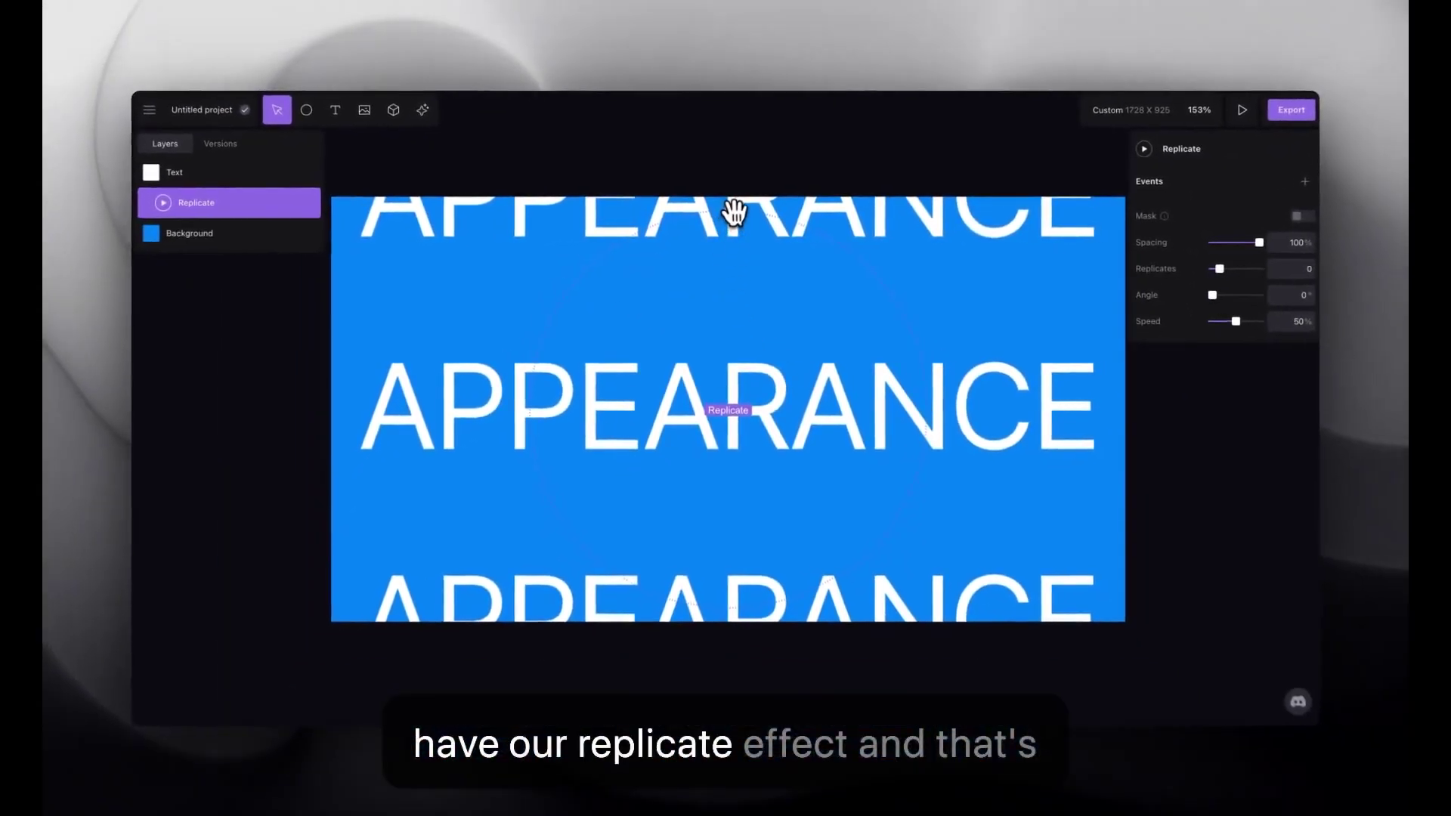
click(614, 181)
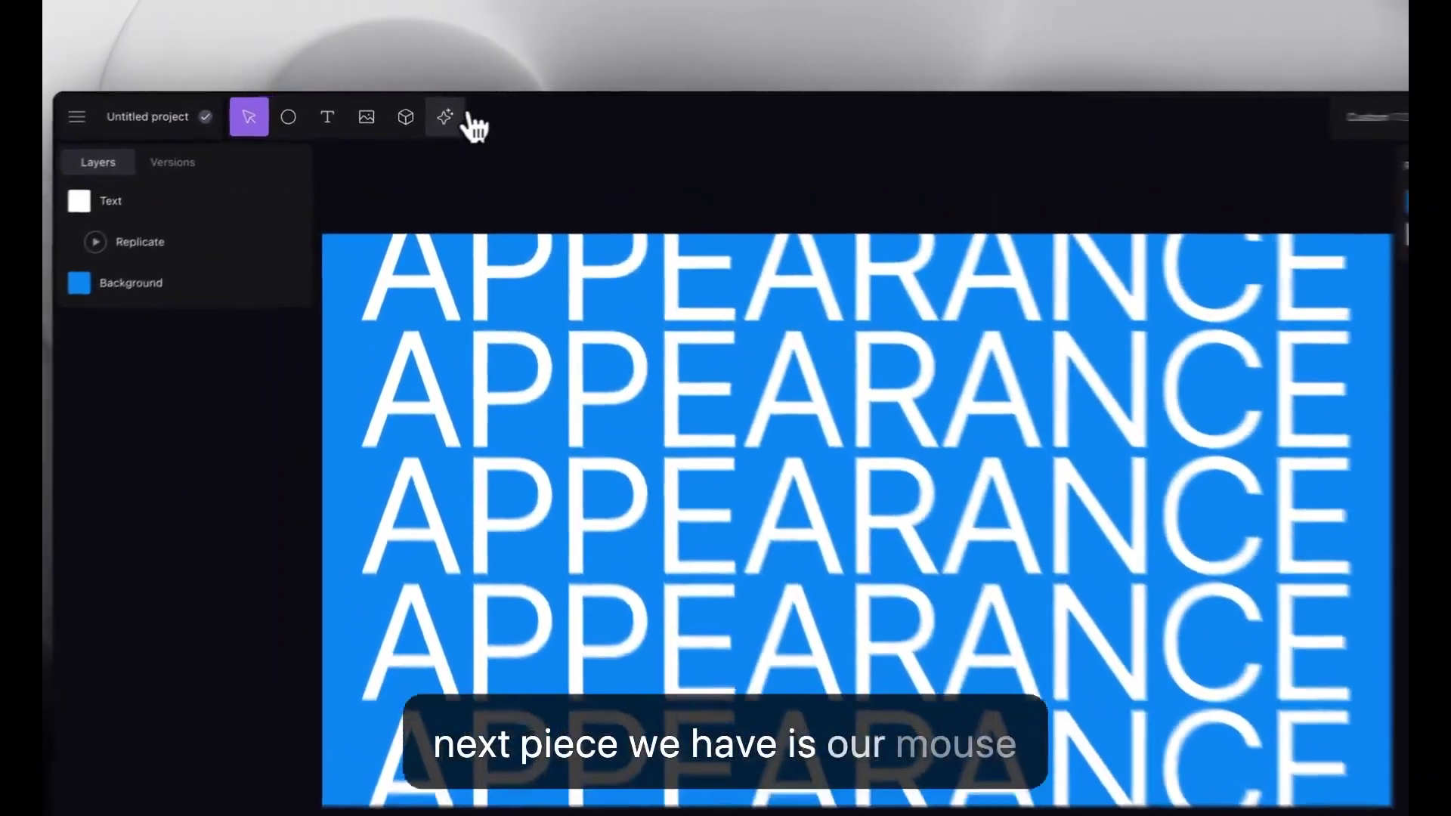
- Add a Mouse trail effect from the effects list
click(429, 112)
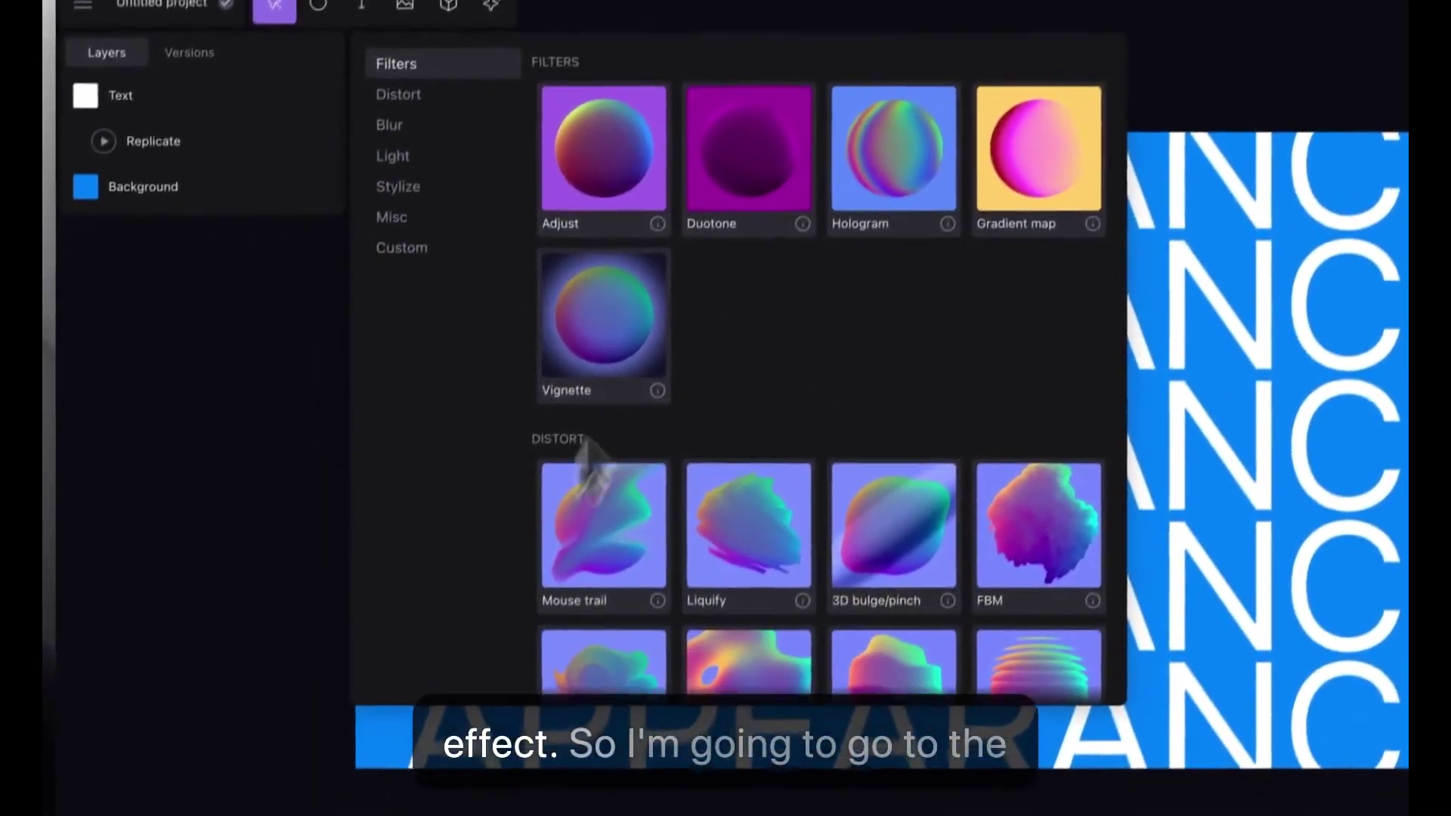
scroll(593, 461, down, 3)
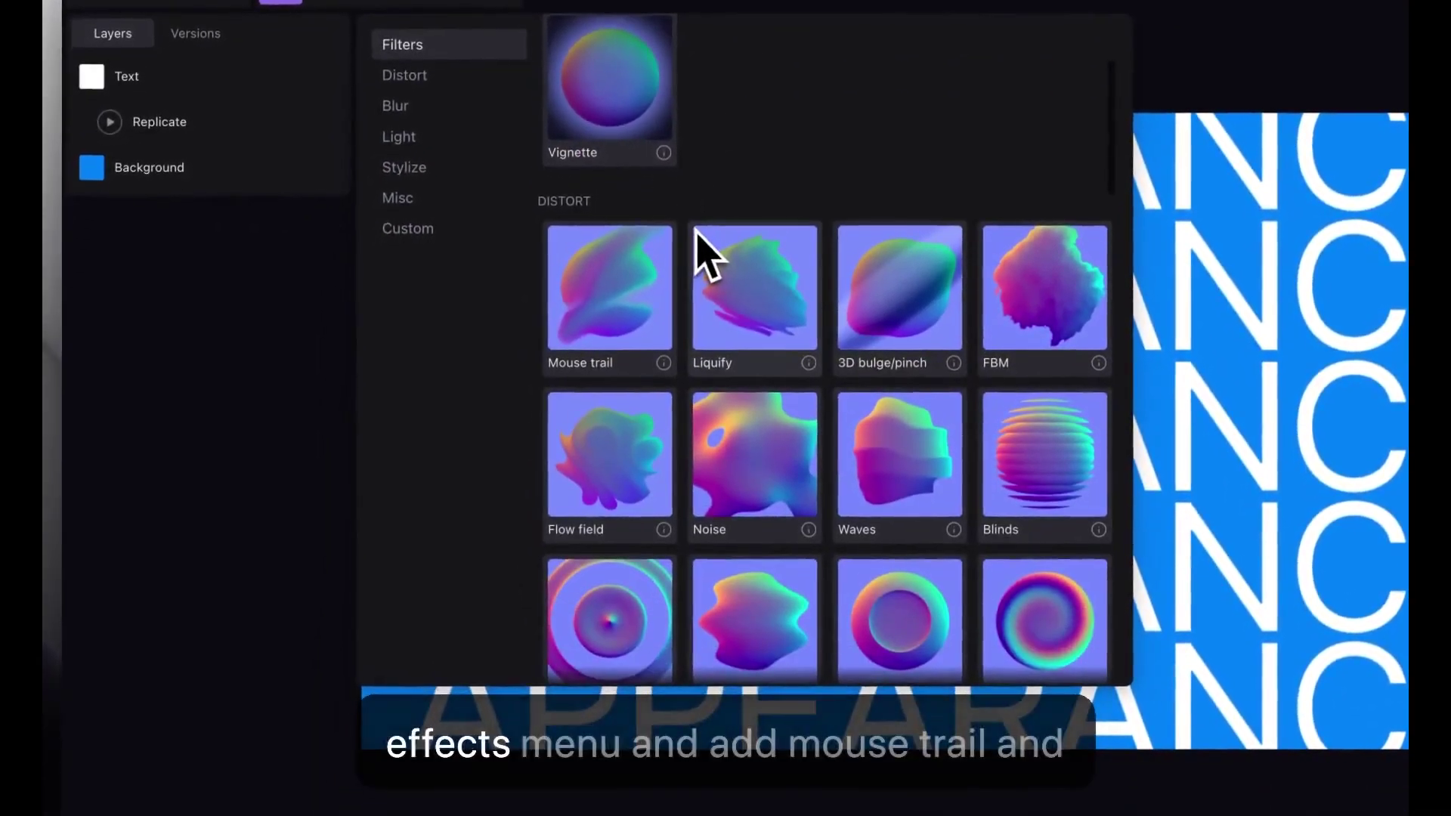
click(615, 298)
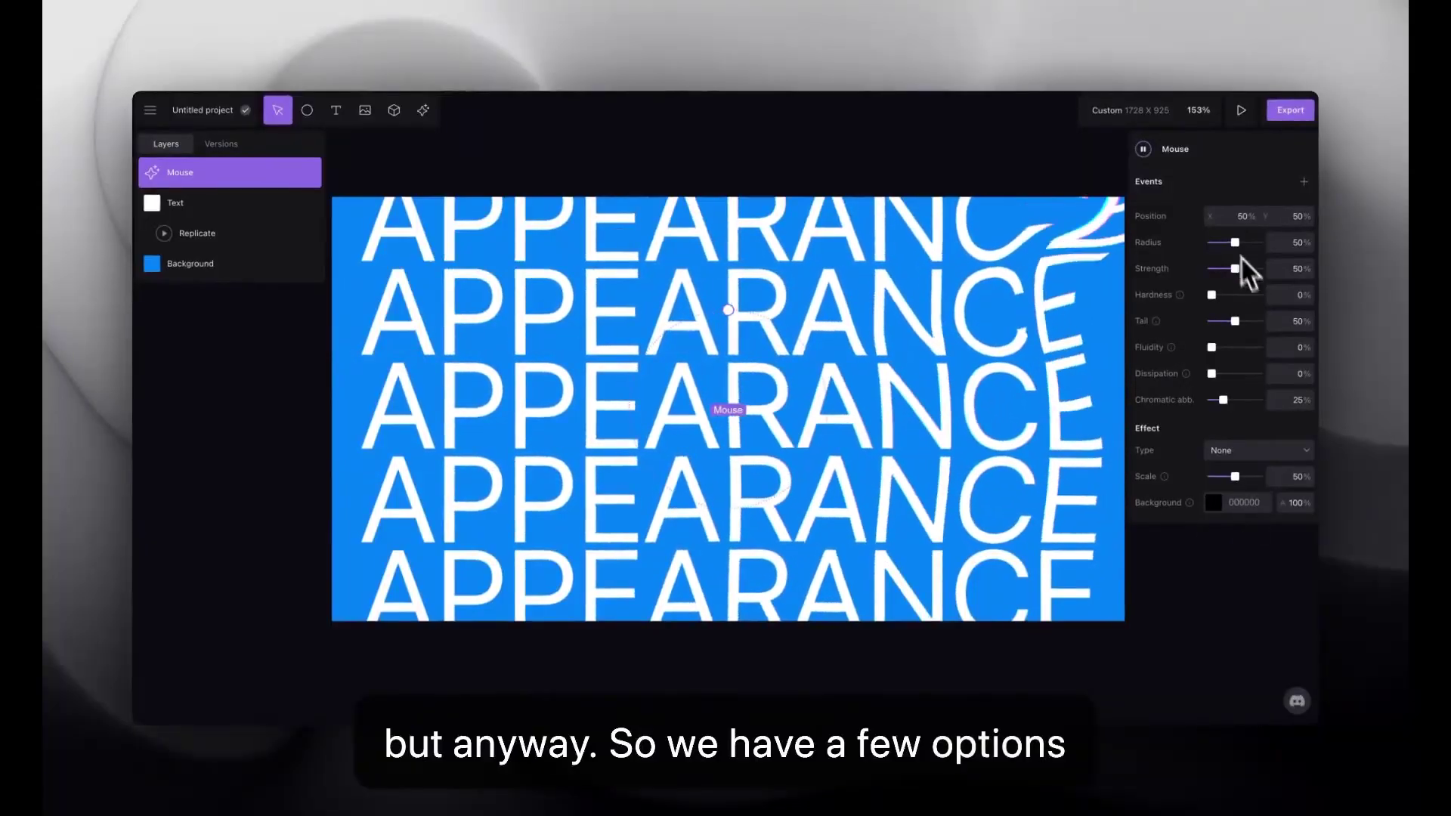
- Set the mouse effect type to Motion Blur and raise chromatic aberration to 78%
click(1255, 452)
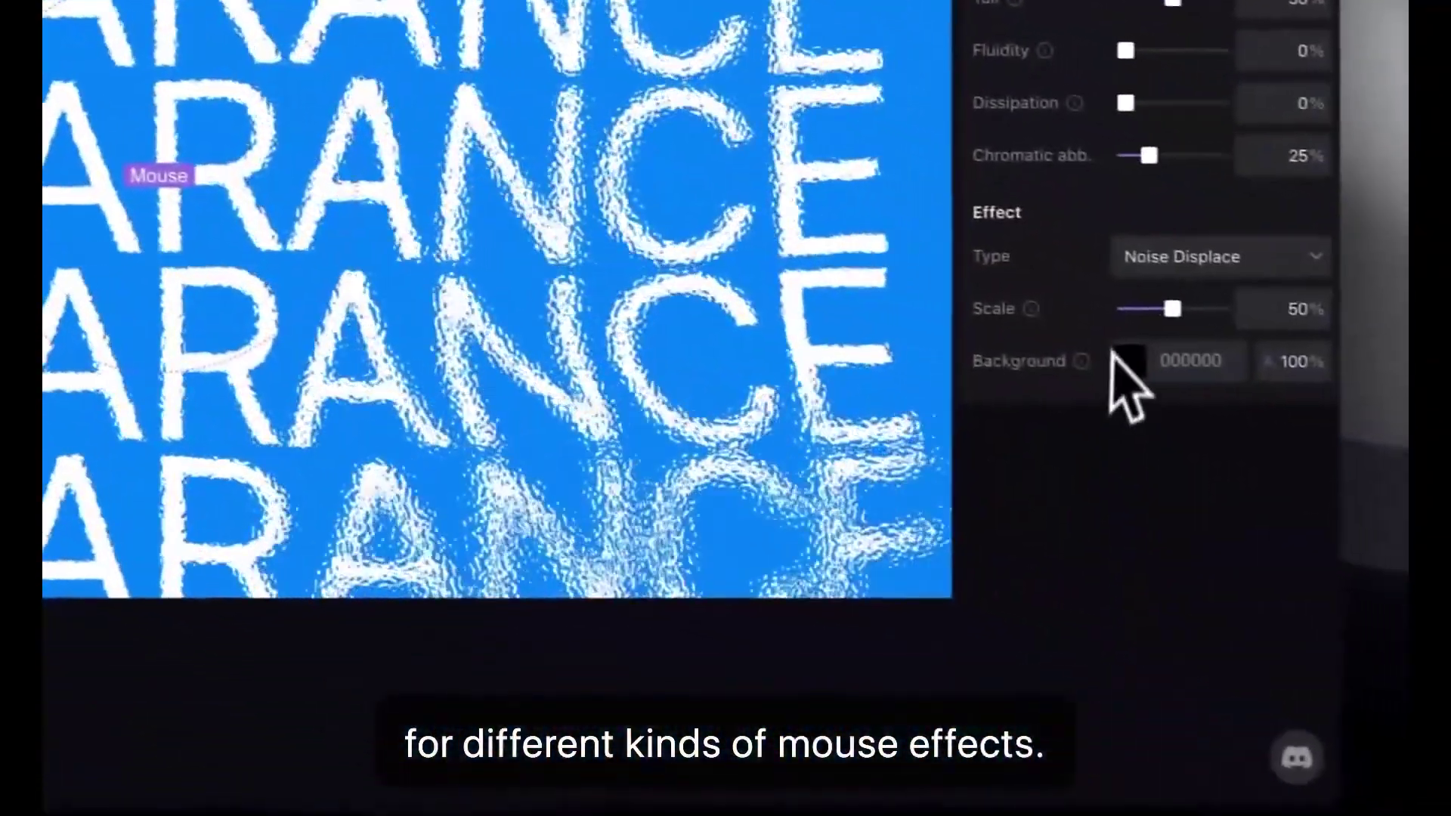
click(1134, 255)
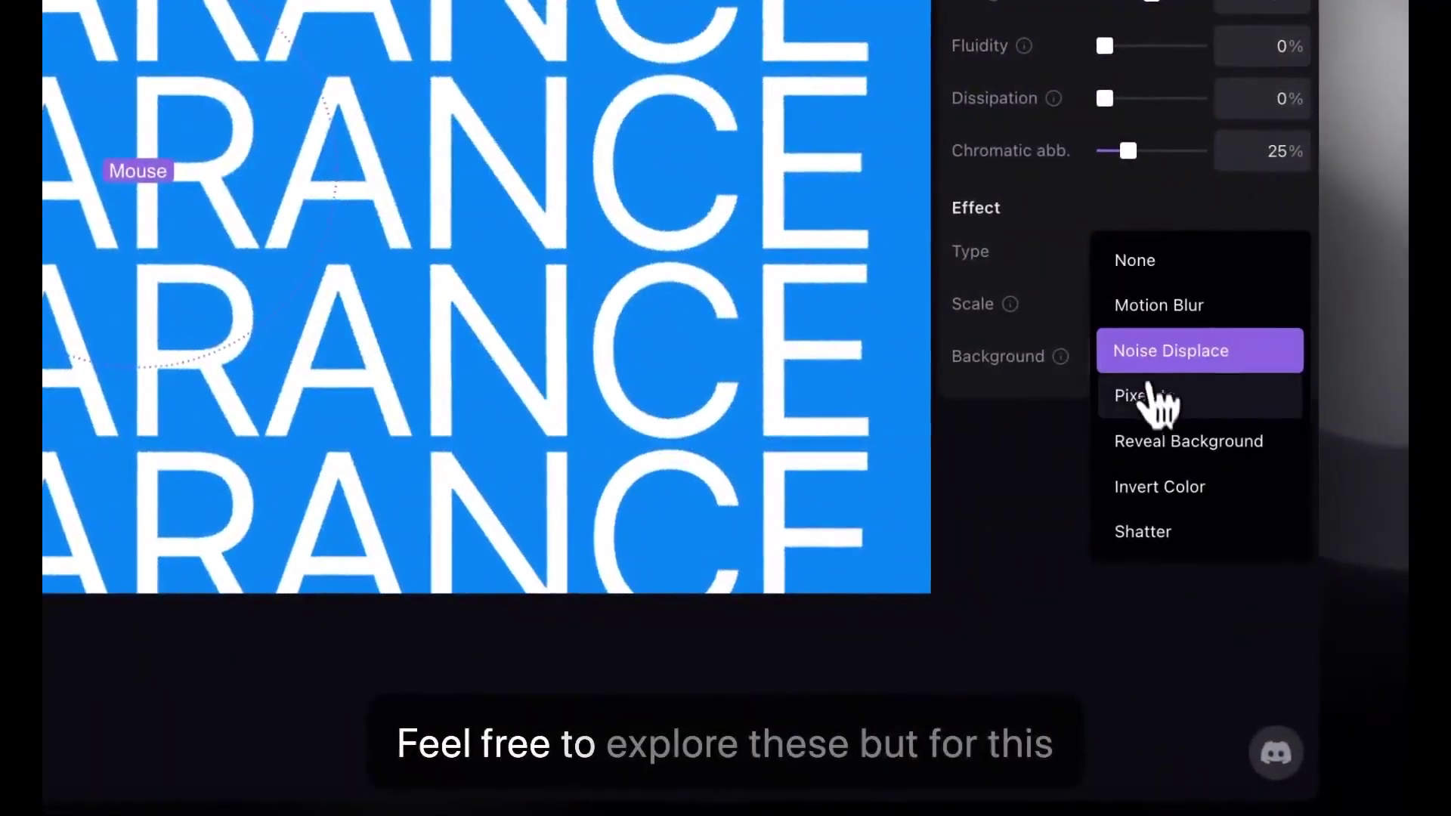
click(1216, 354)
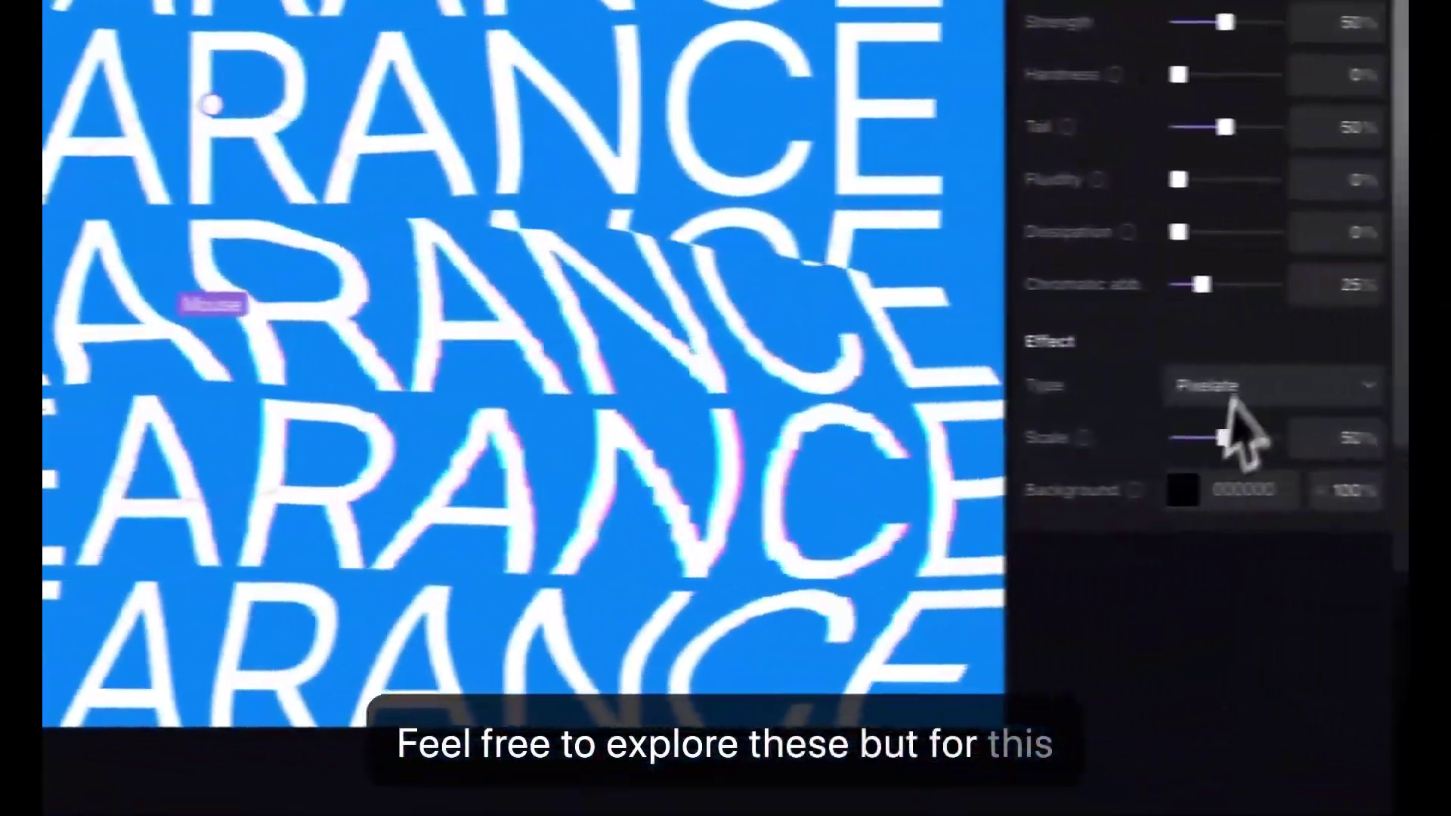
click(1224, 389)
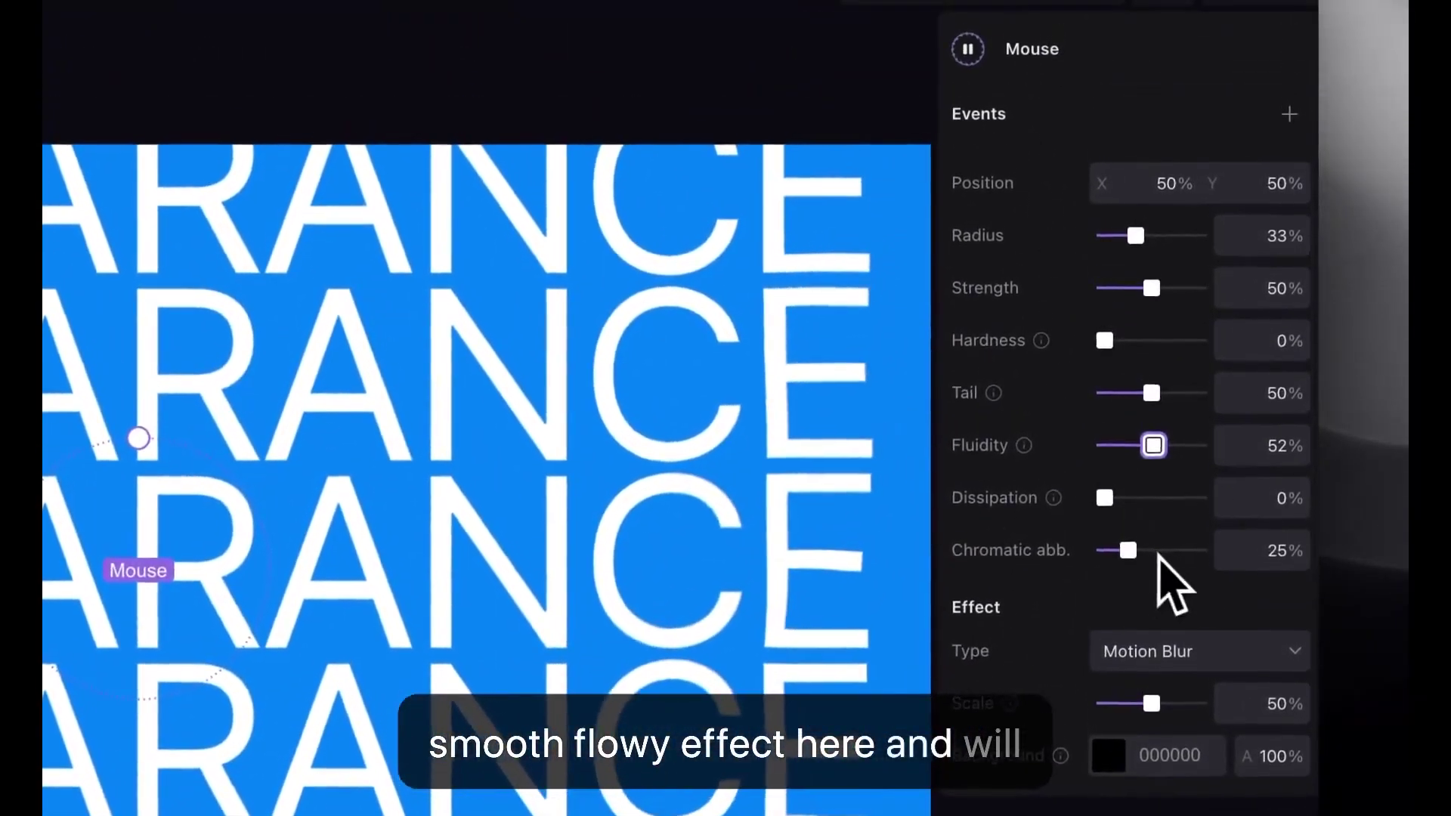
click(1158, 552)
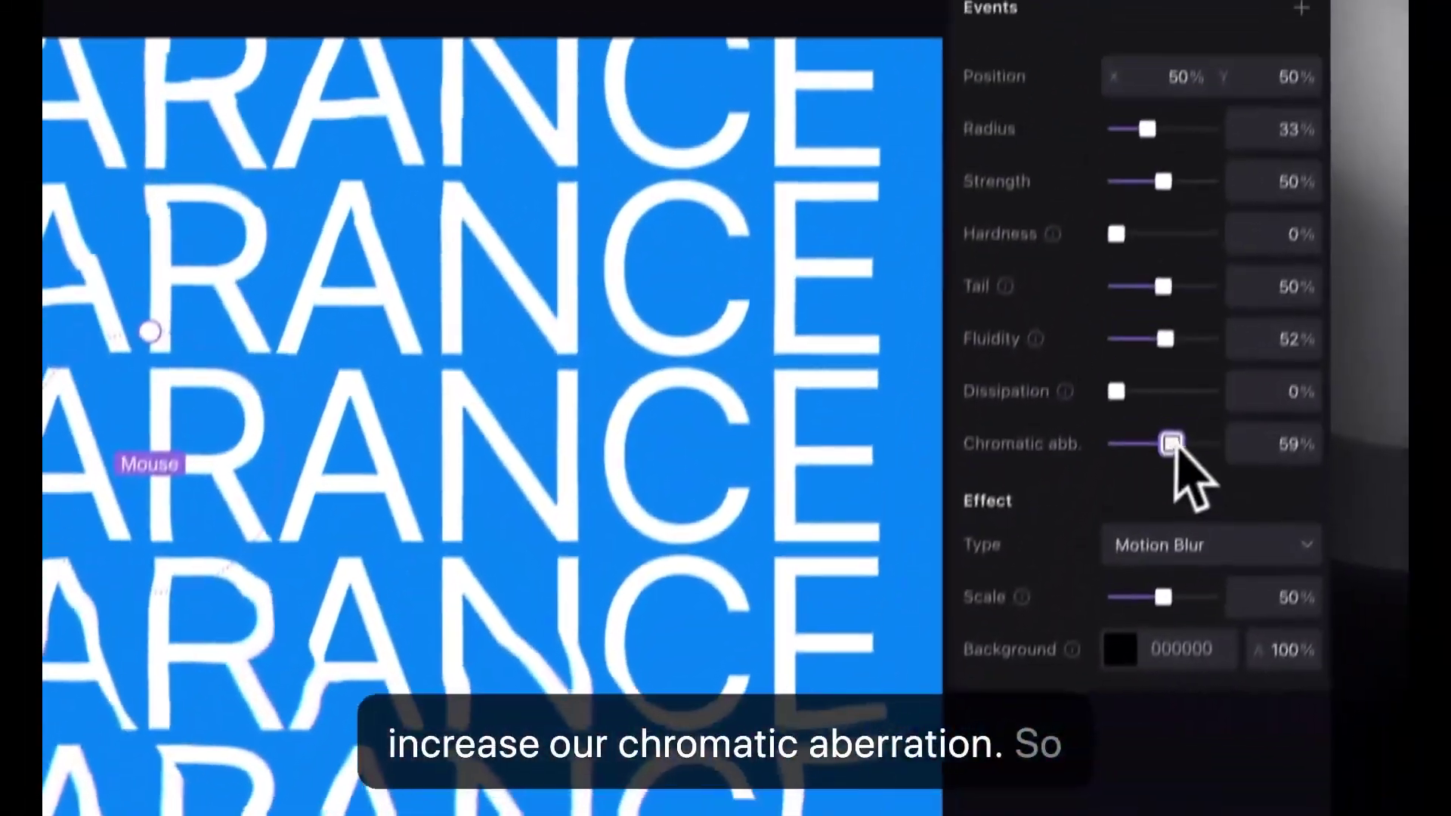
drag(1277, 194, 1294, 194)
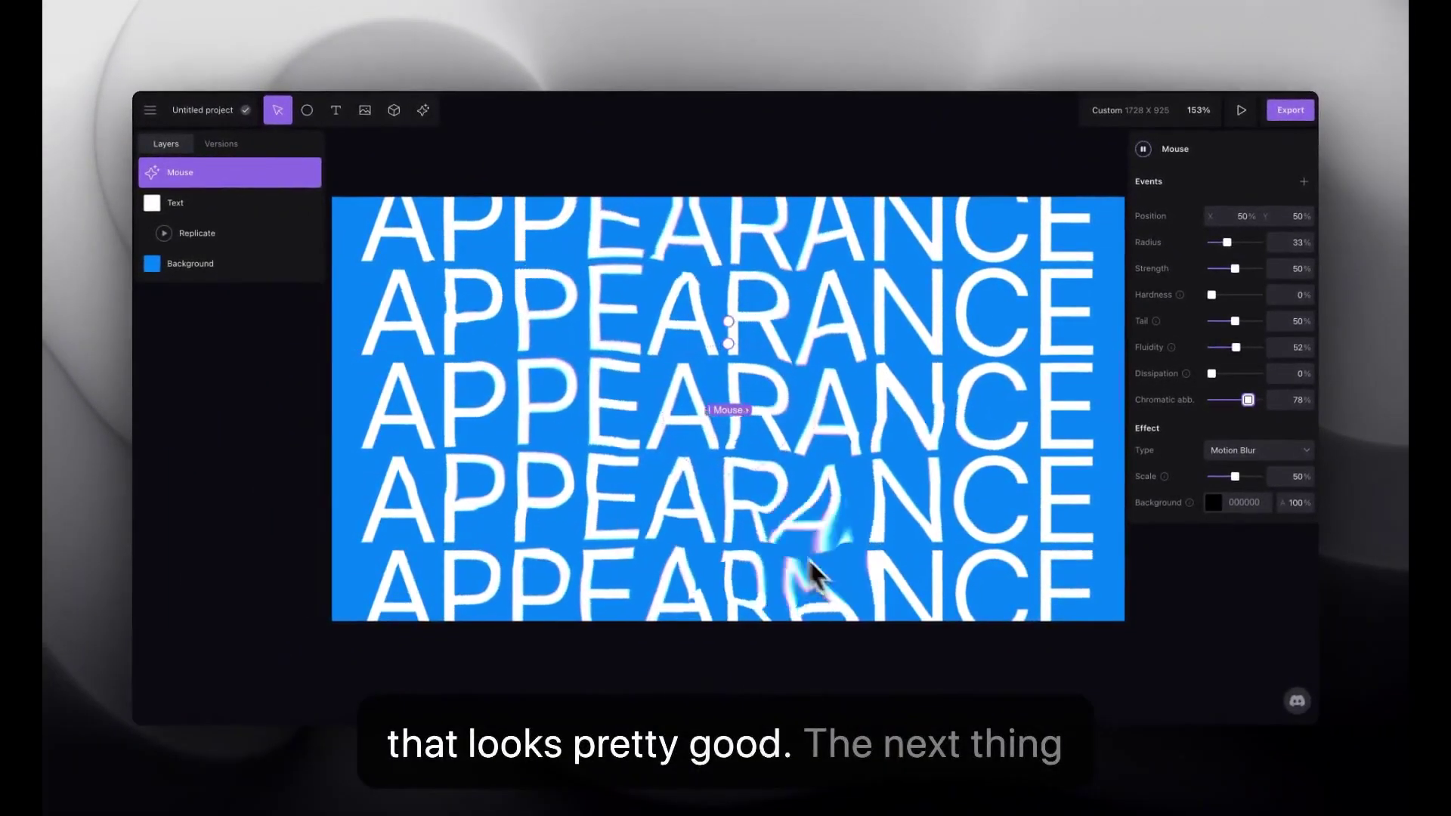
- Add a rounded-rectangle 3D shape to the canvas and rotate it to a tilted angle
click(576, 140)
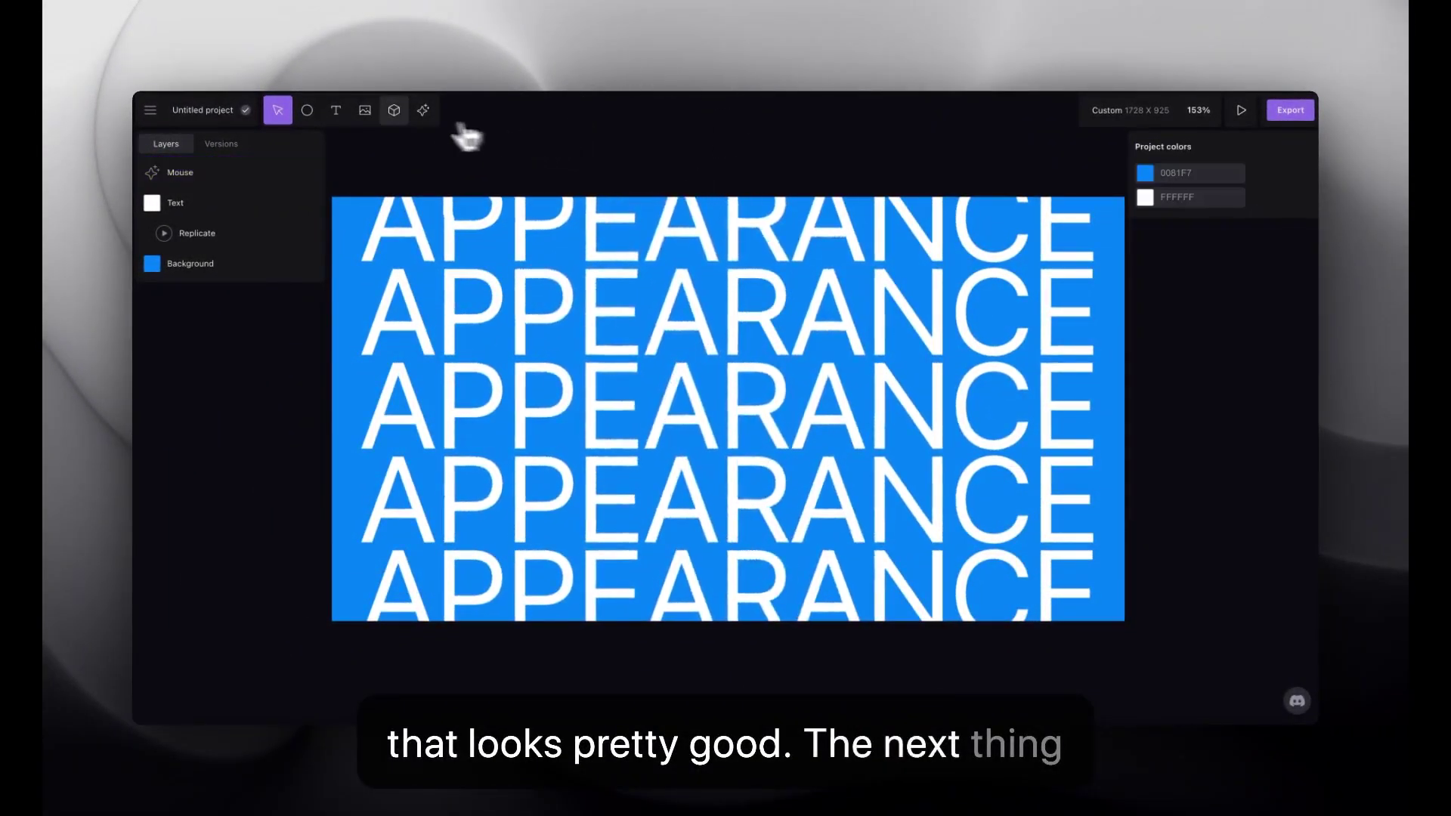
click(394, 112)
scroll(563, 302, down, 1)
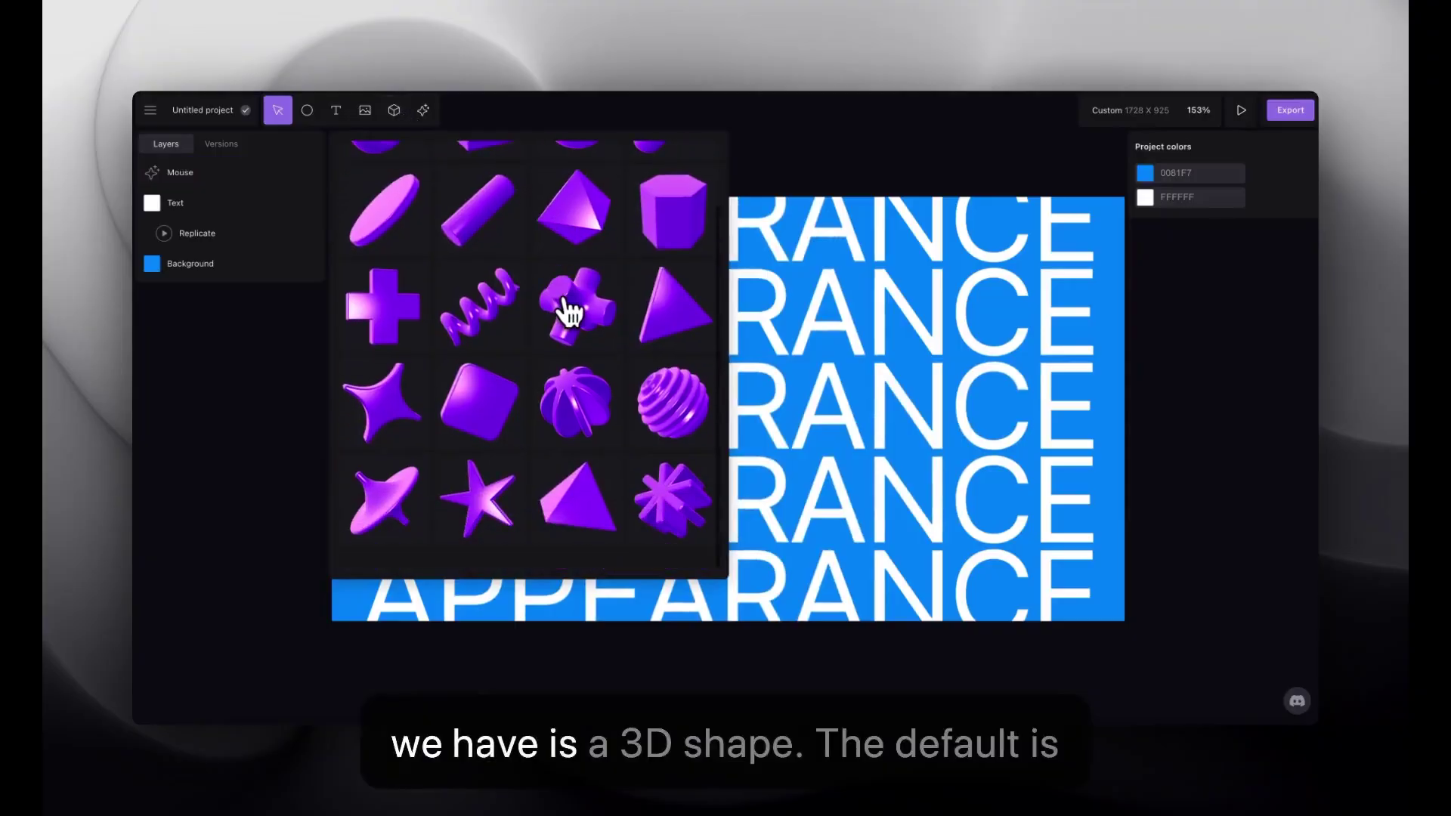
click(478, 401)
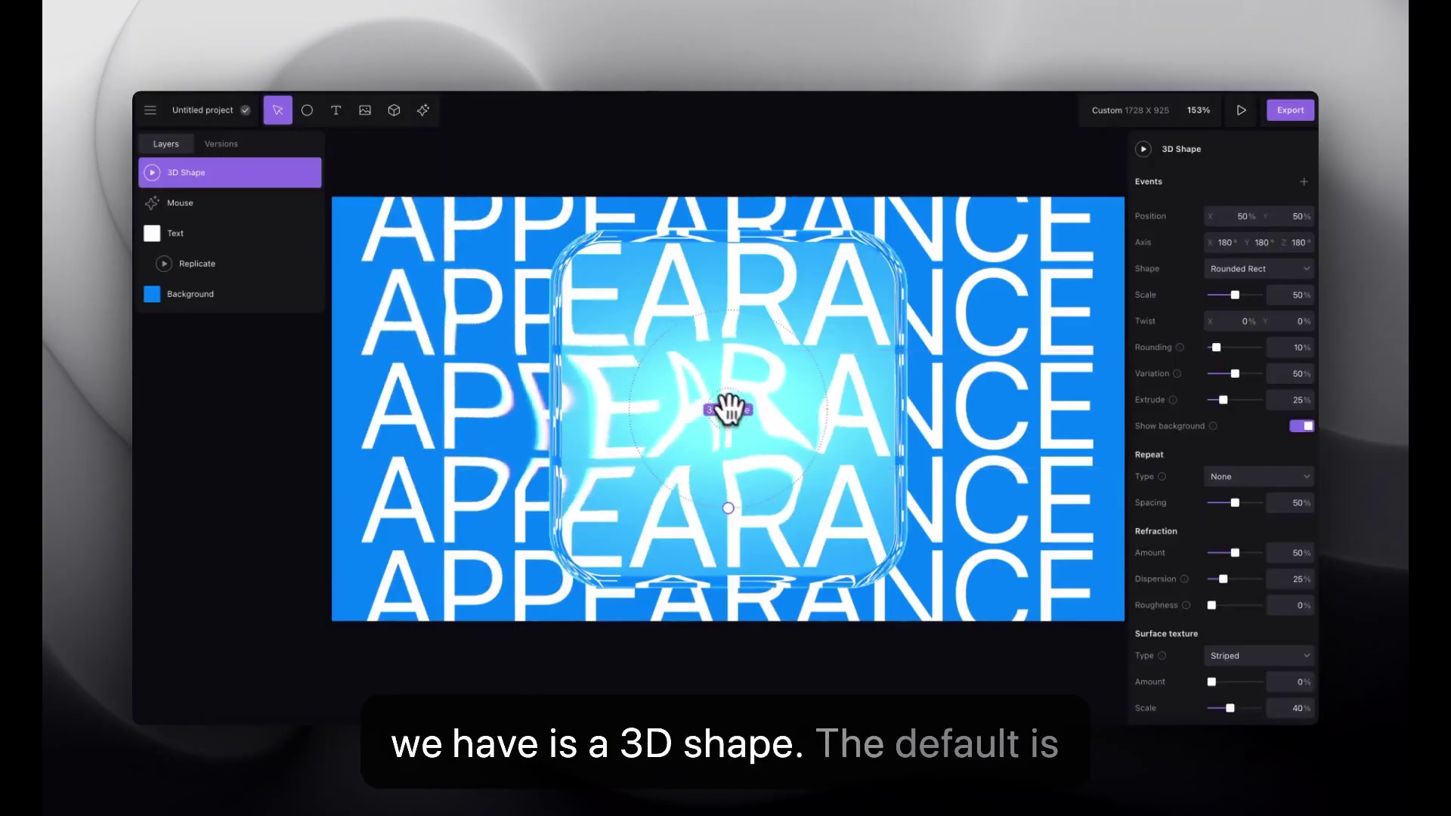
drag(873, 463, 607, 362)
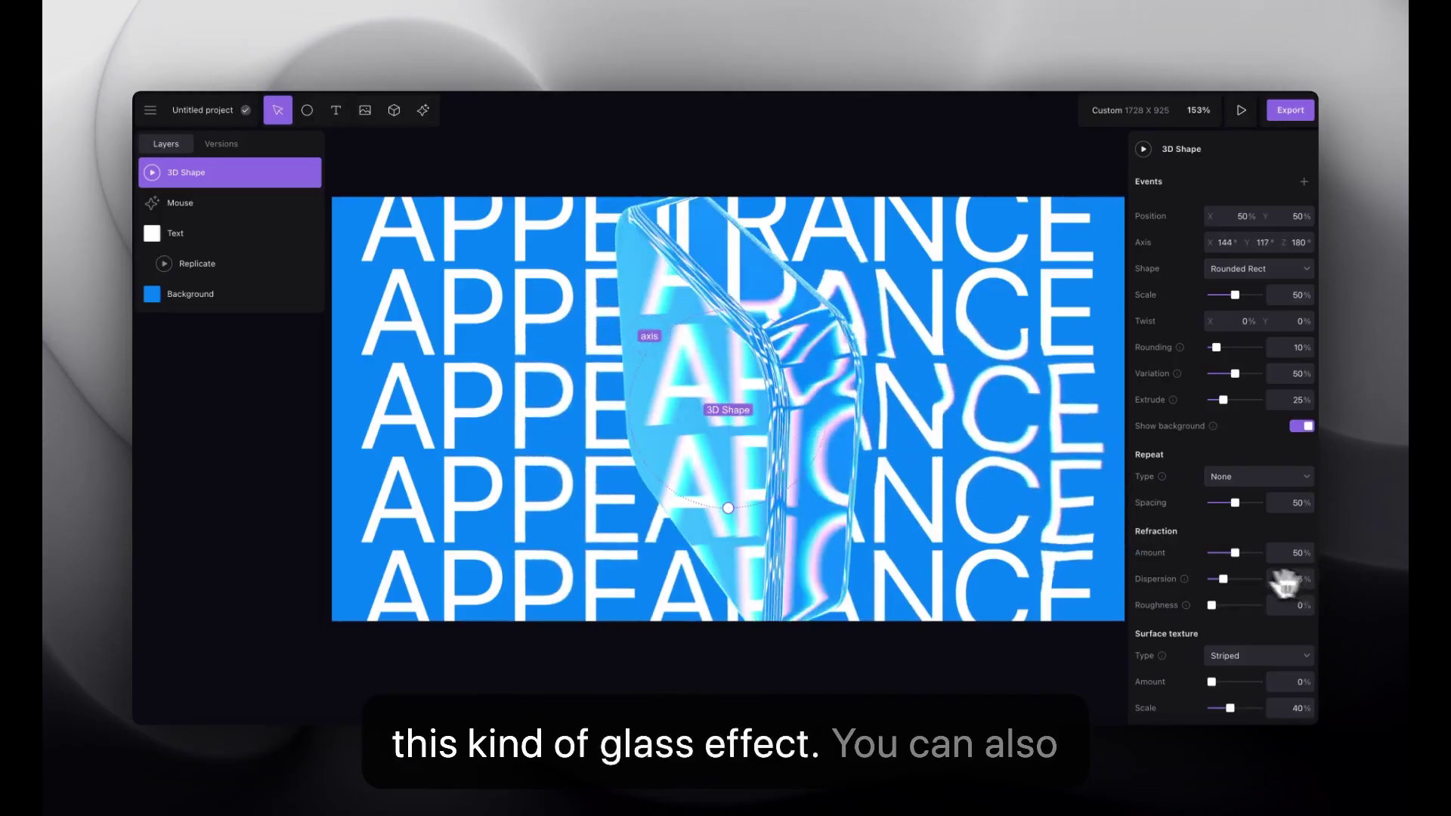
- Tint the shape blue (00346A) and return its opaqueness to 0% for clear glass
scroll(1228, 579, down, 5)
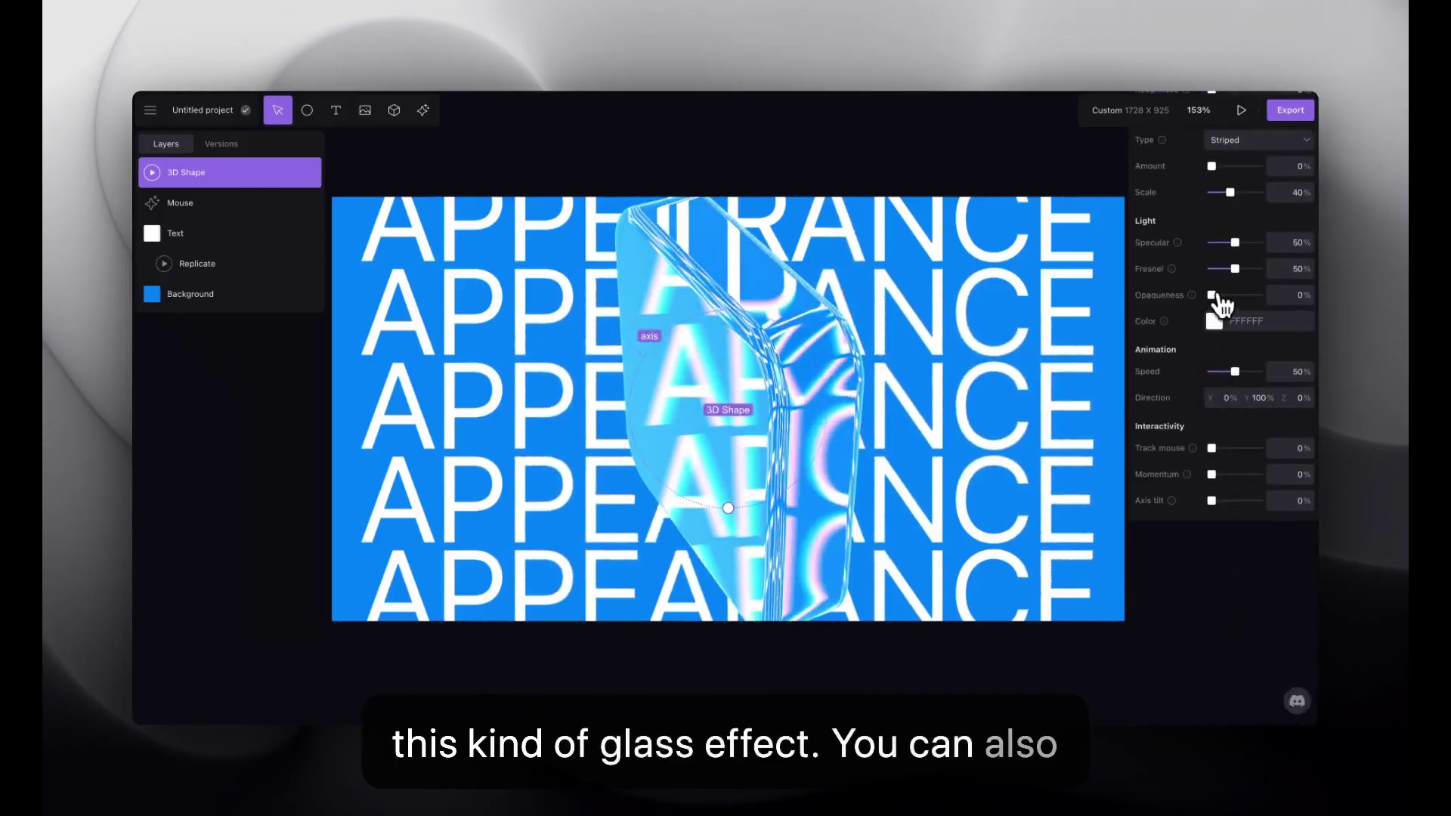
drag(1213, 296, 1233, 296)
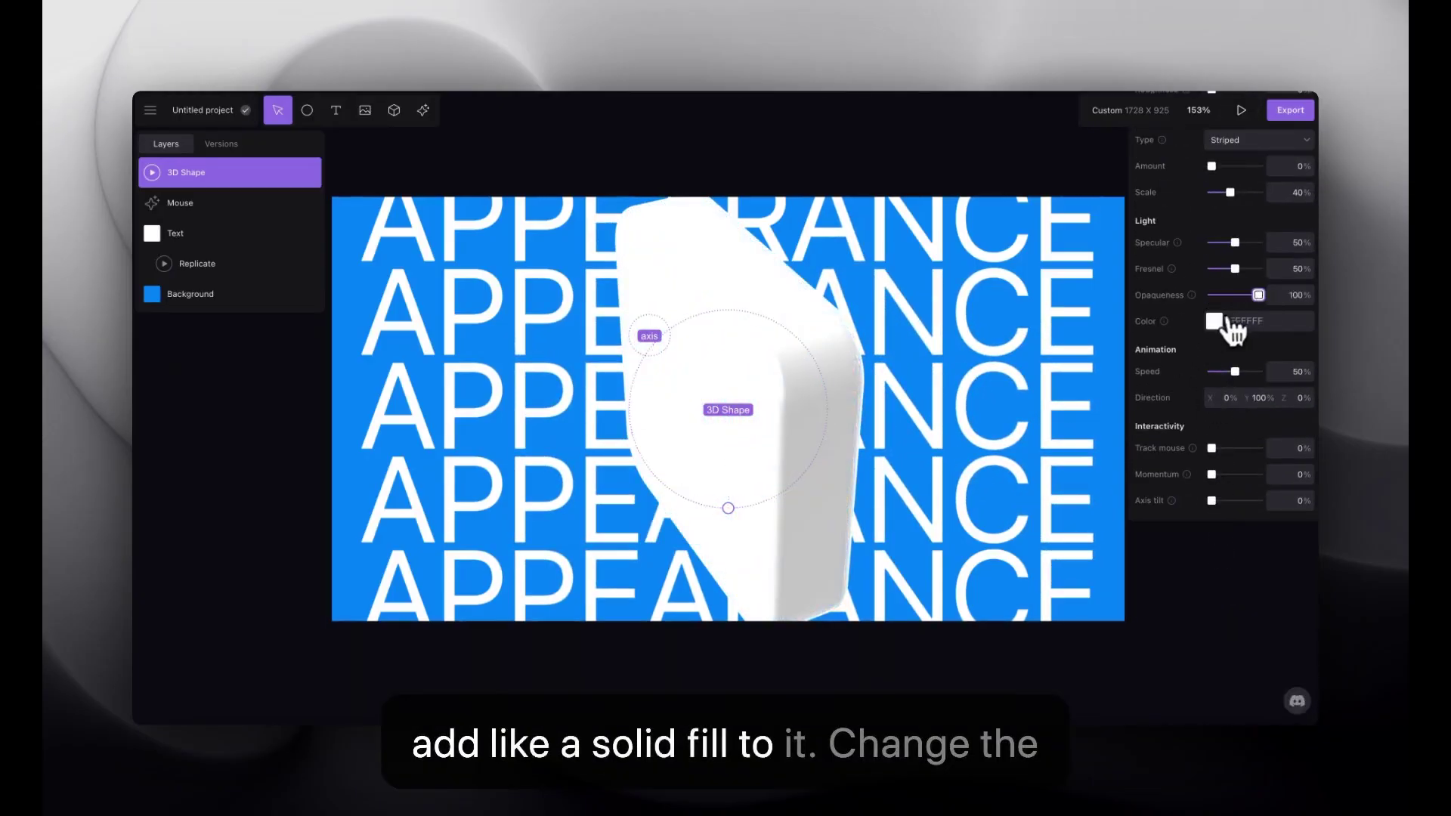
click(1214, 322)
click(965, 368)
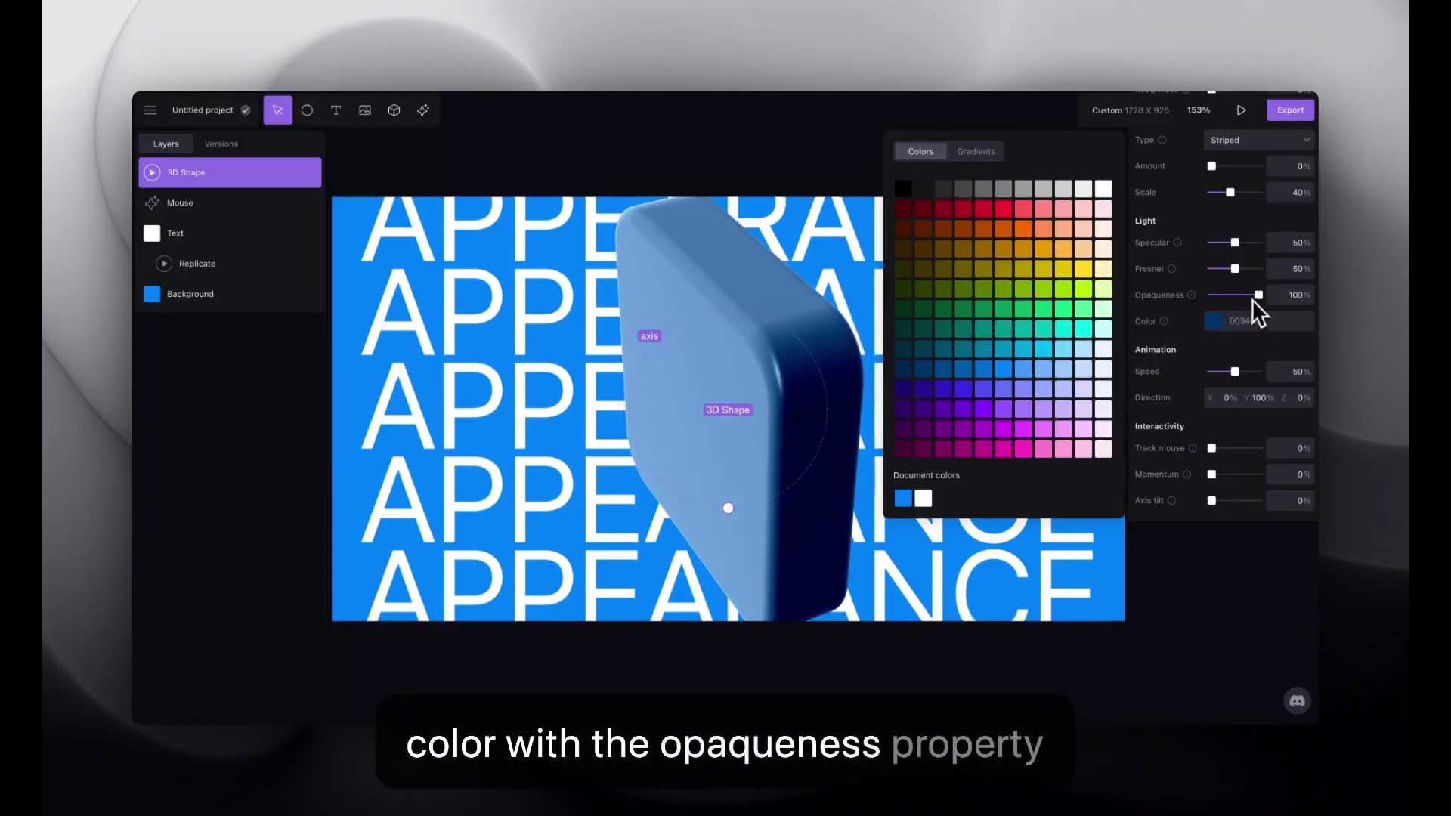
drag(1252, 299, 1211, 299)
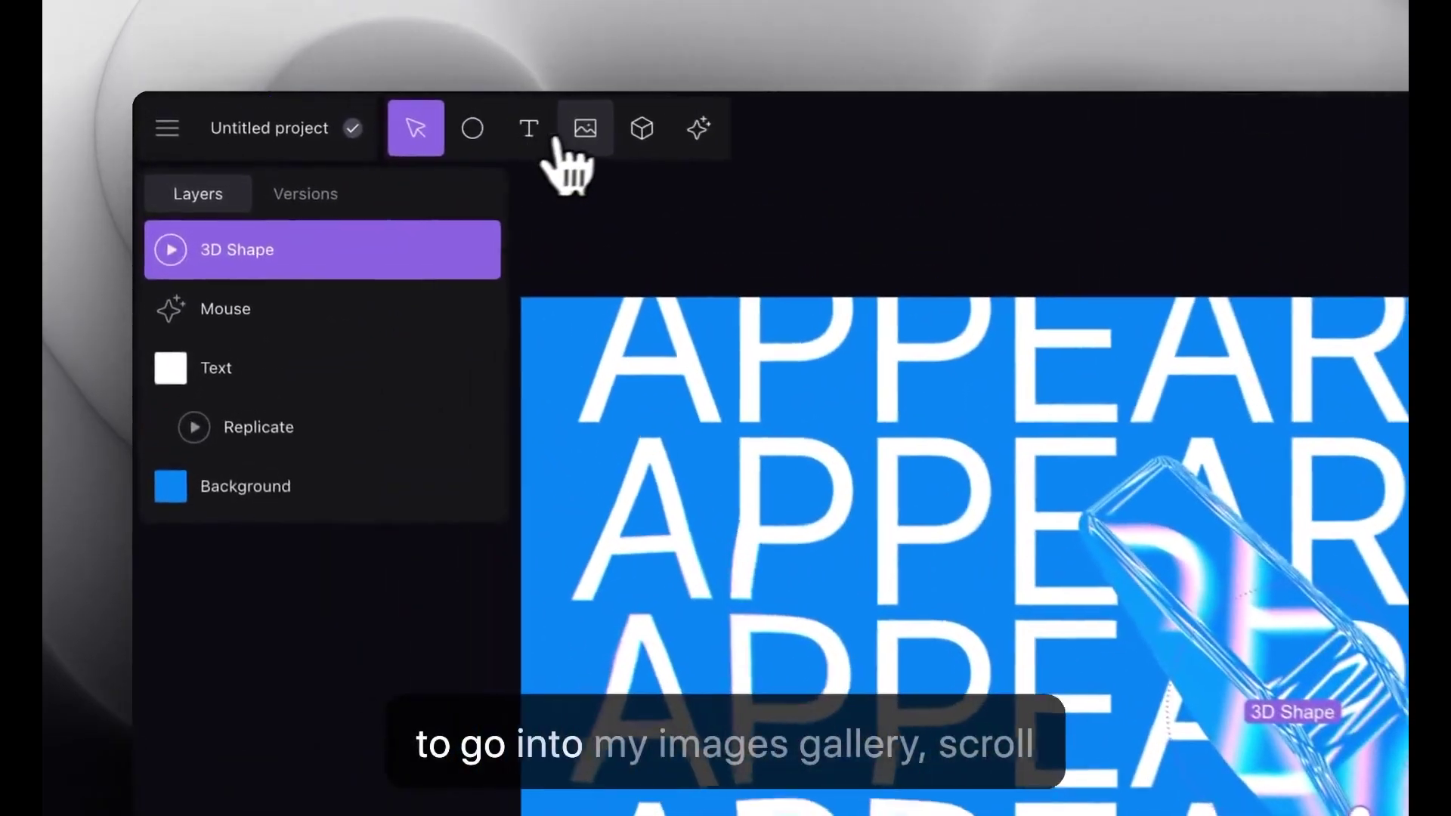
- Add the clouds image from the gallery and nest the 3D Shape layer under it
click(365, 110)
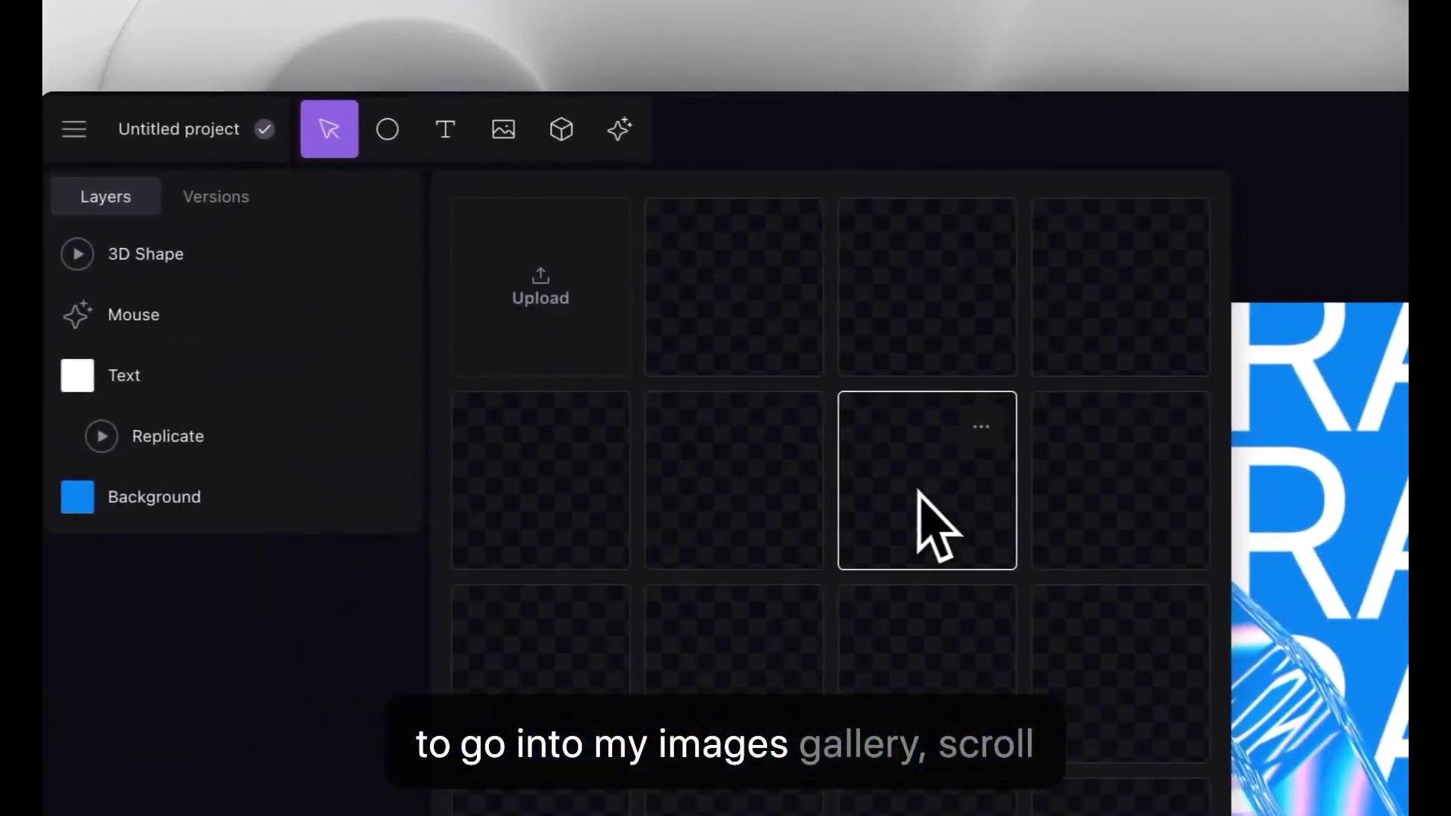
scroll(919, 468, down, 4)
scroll(897, 389, down, 20)
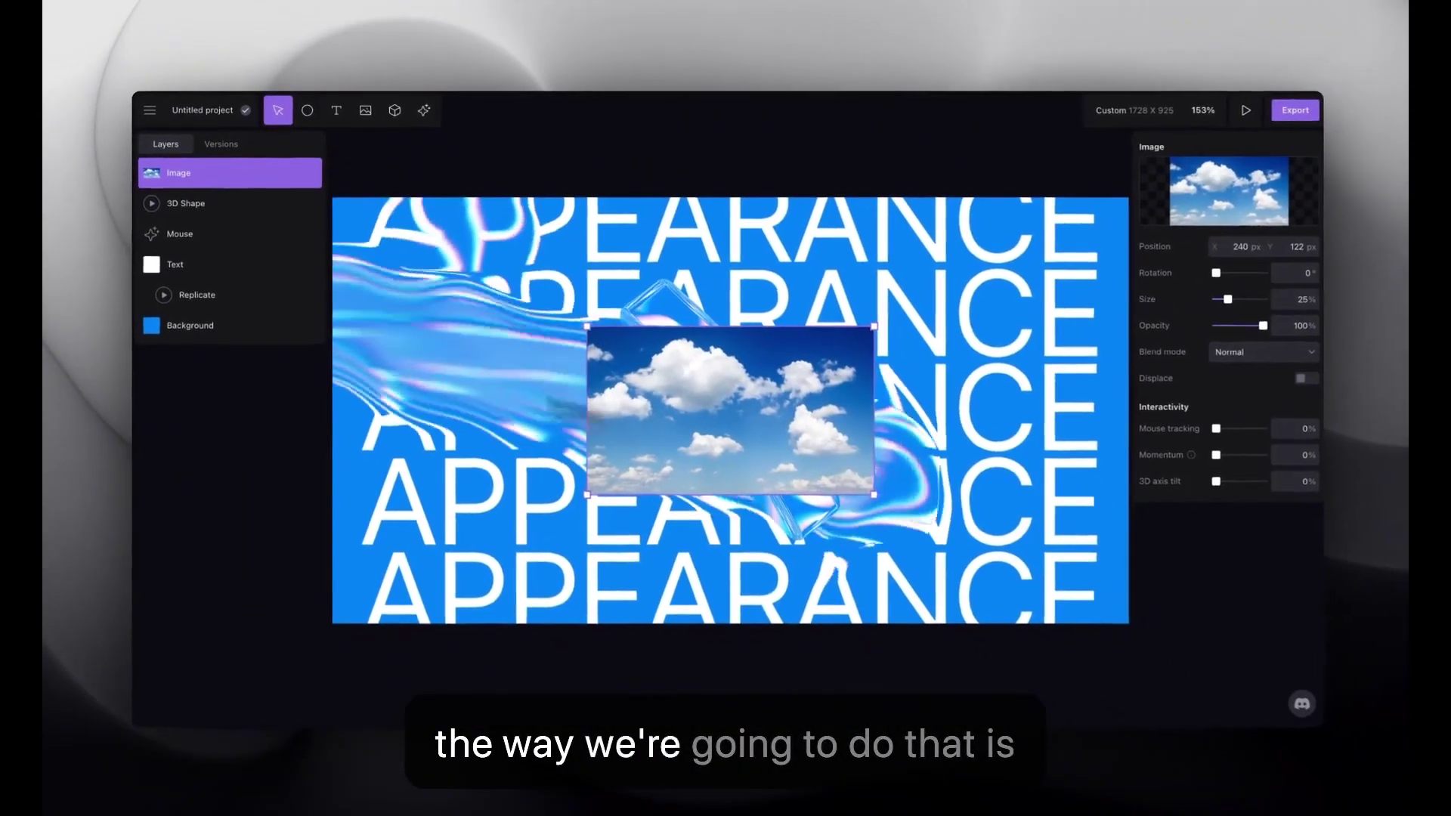
click(205, 204)
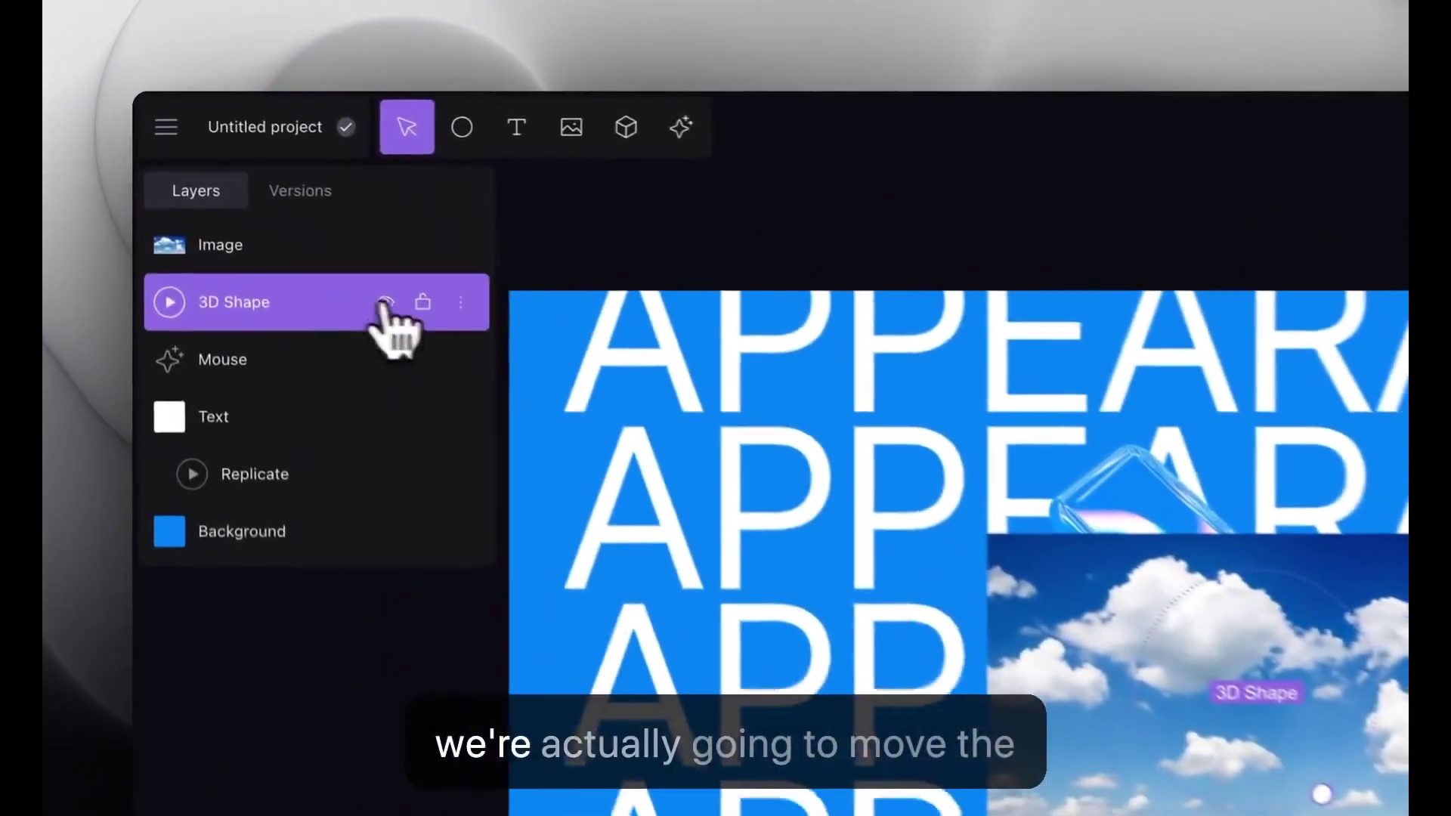
drag(245, 299, 253, 251)
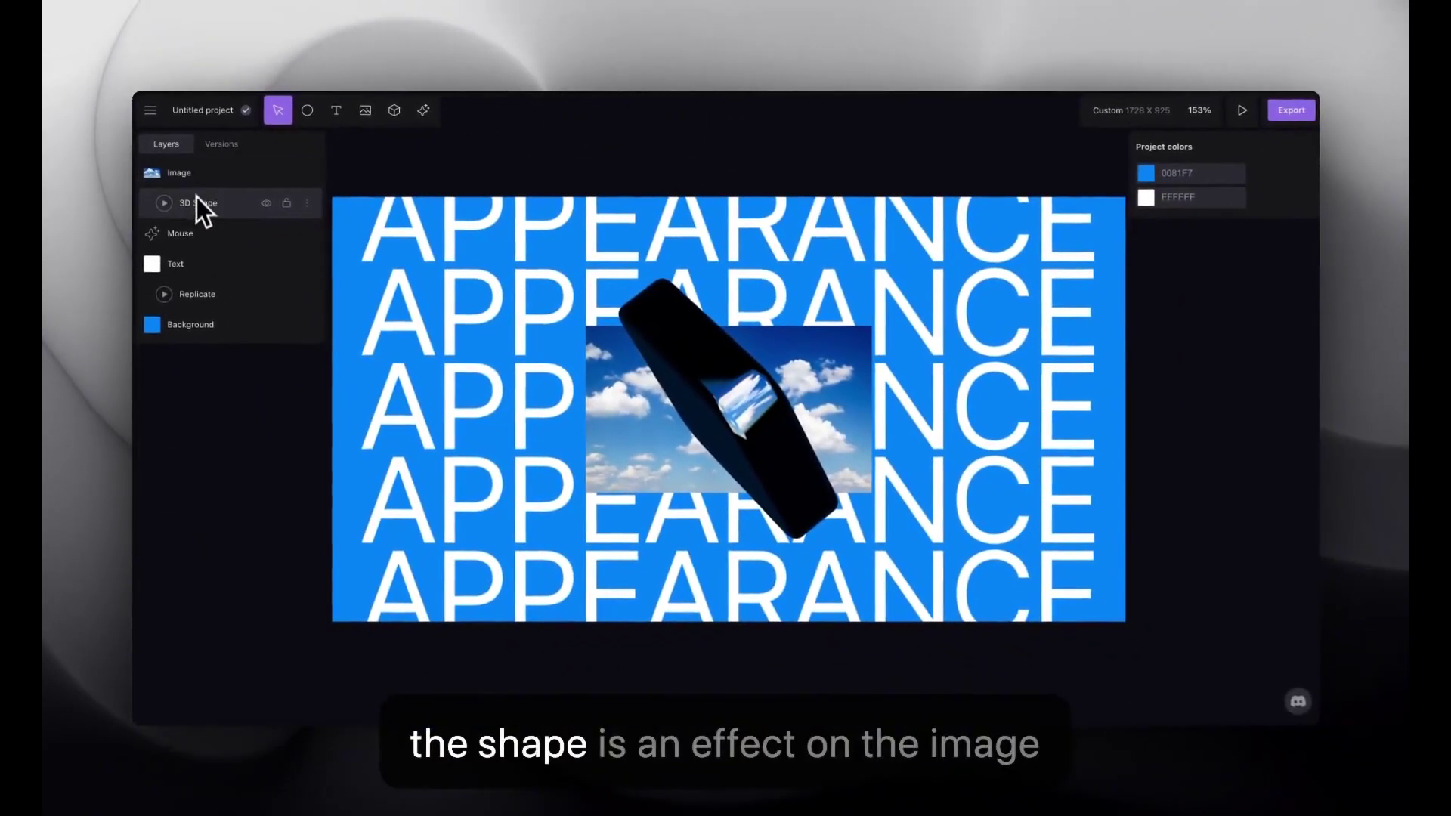
- Enlarge the clouds image so it fills the whole canvas
click(196, 198)
click(193, 185)
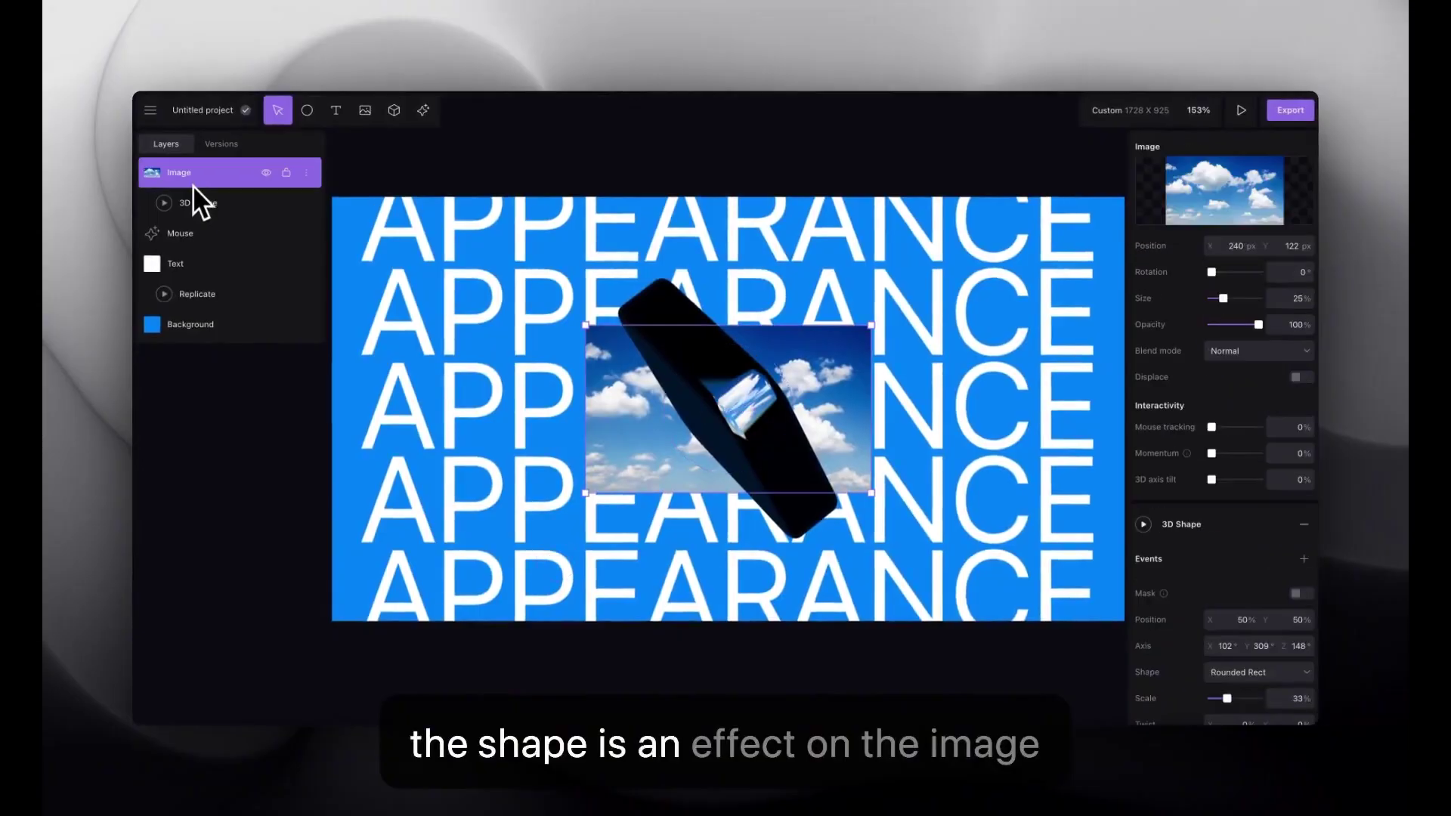
click(195, 201)
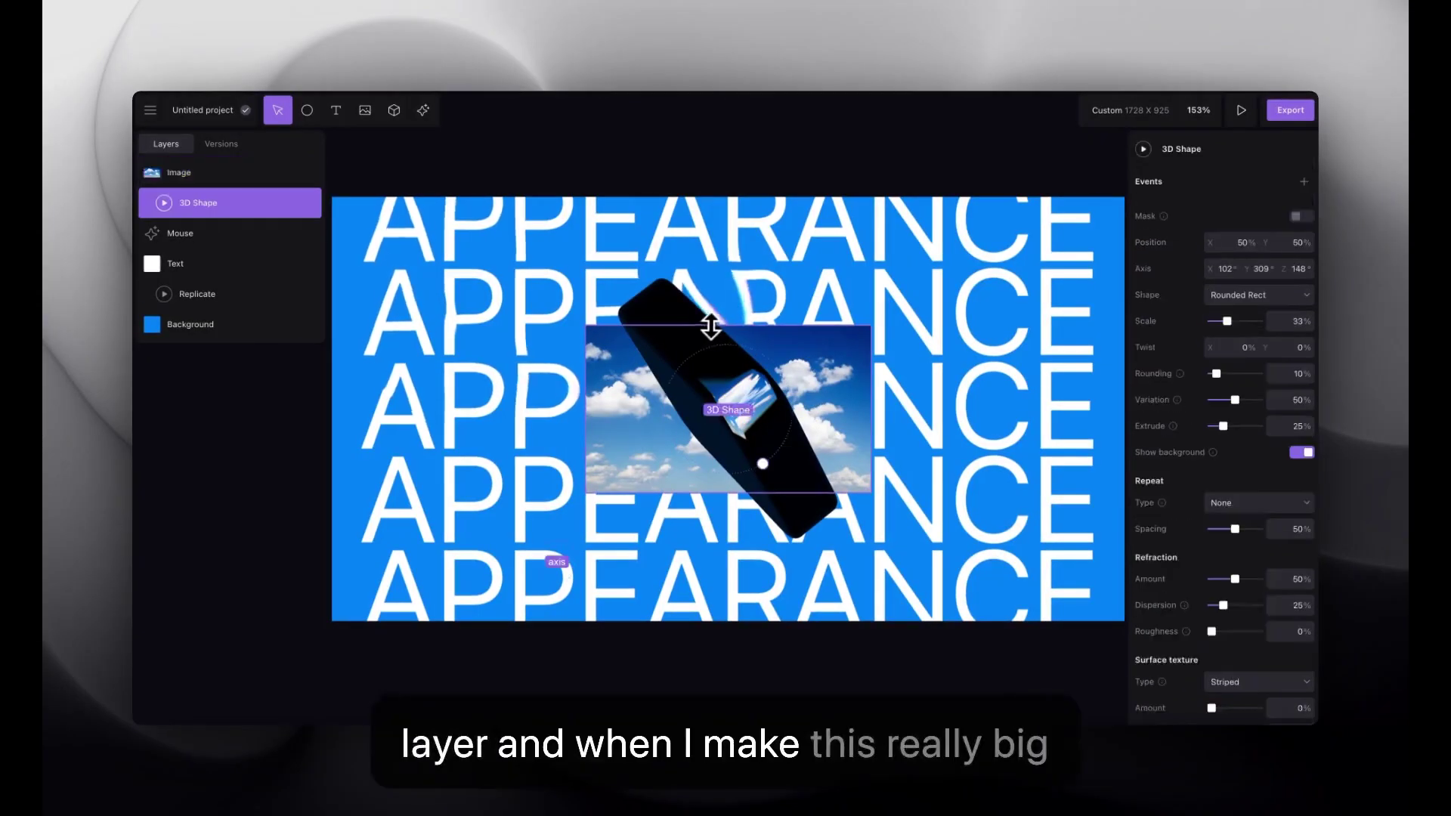
drag(706, 325, 838, 179)
- Turn off Show background on the 3D Shape and lower its refraction to 33%
click(204, 205)
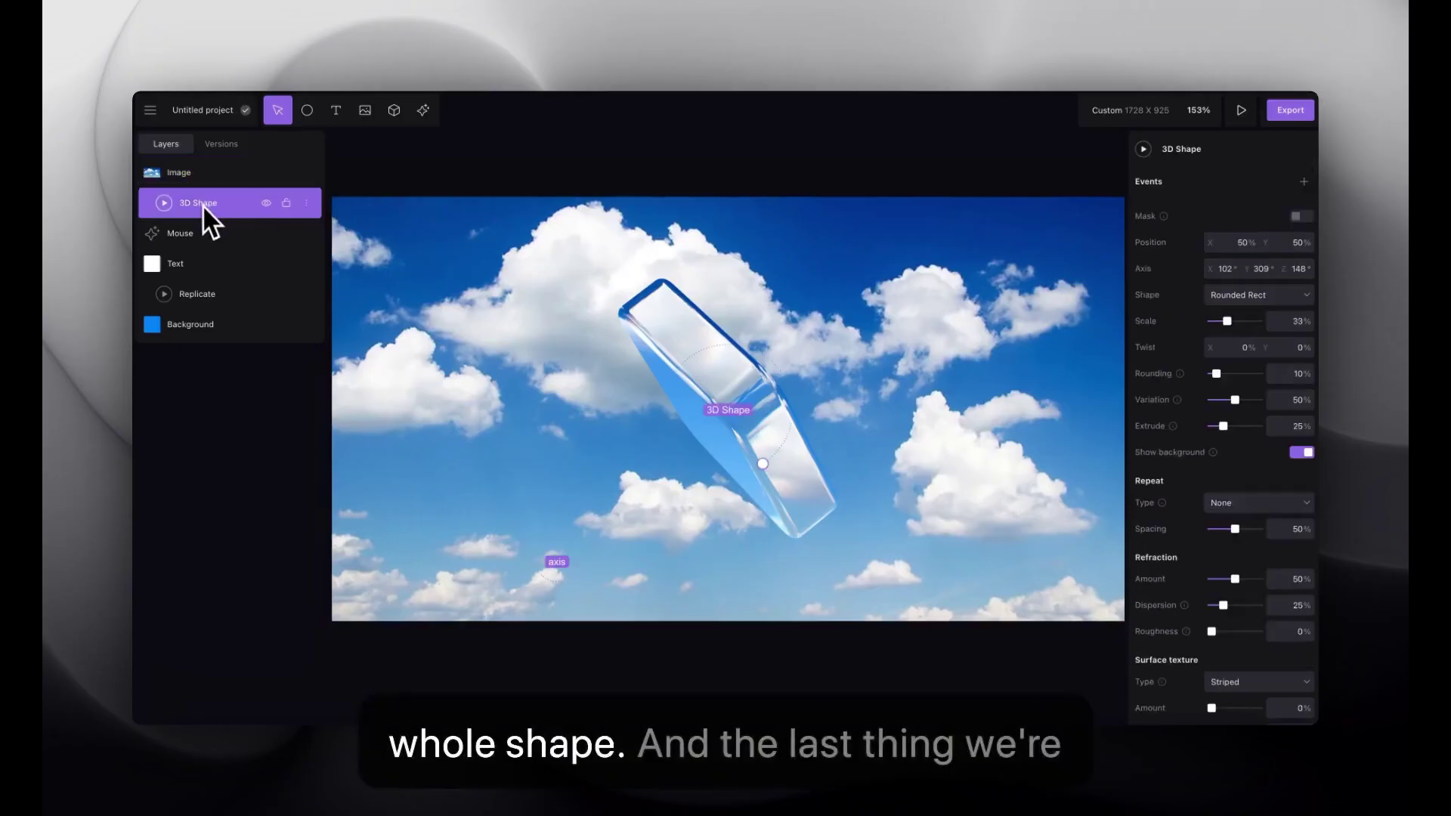
click(1302, 455)
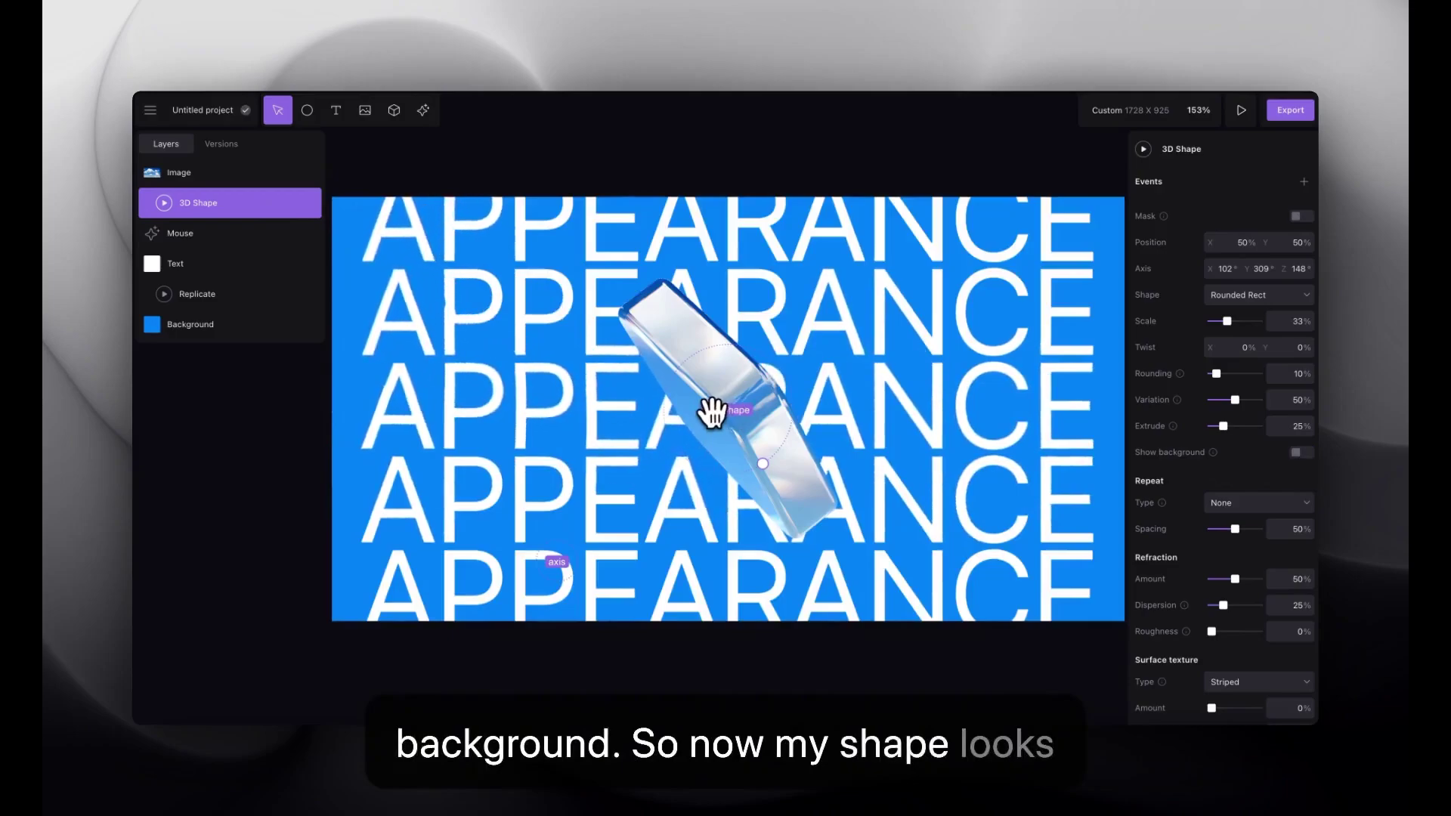
scroll(1218, 453, down, 1)
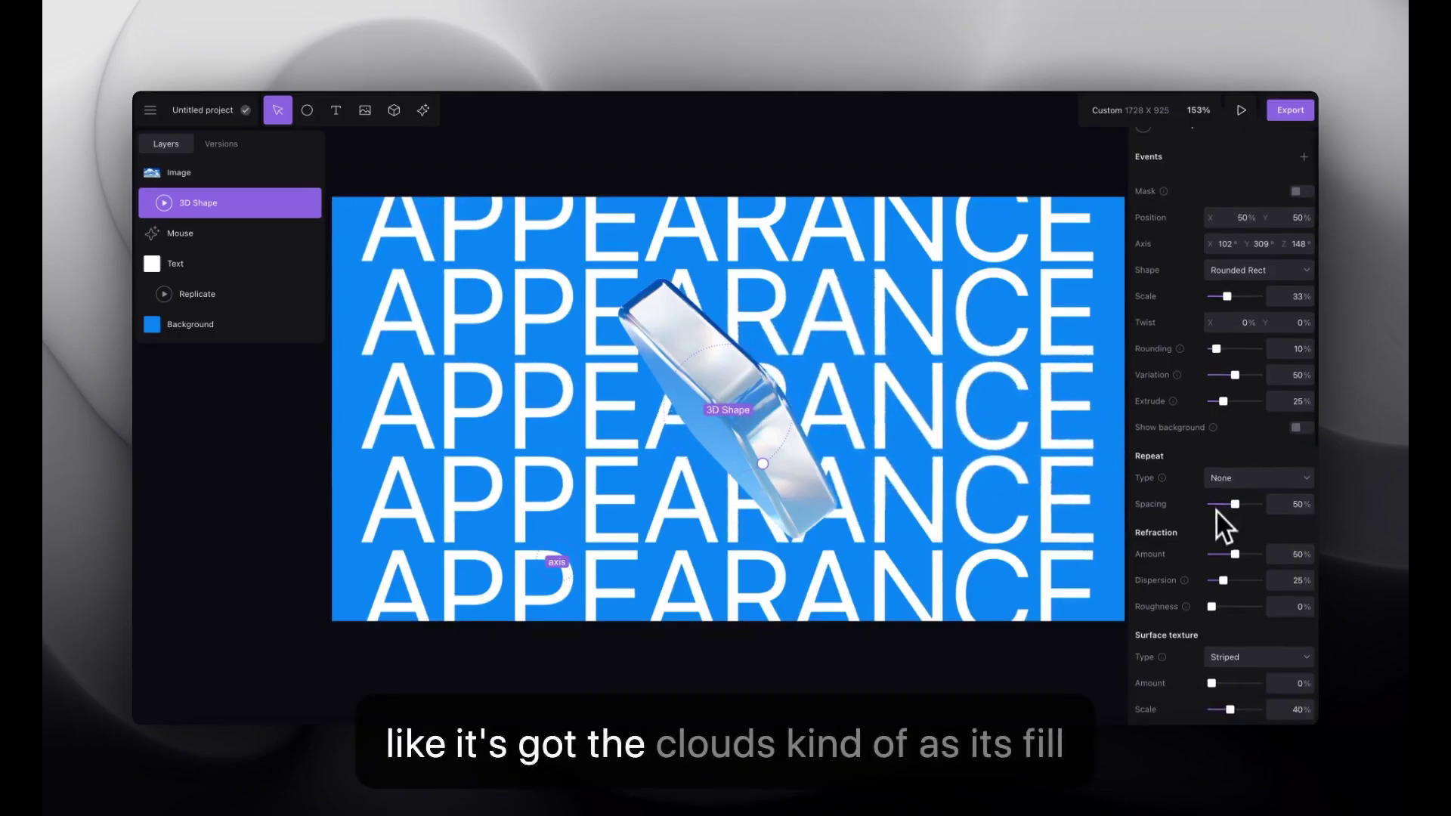
drag(1234, 553, 1216, 555)
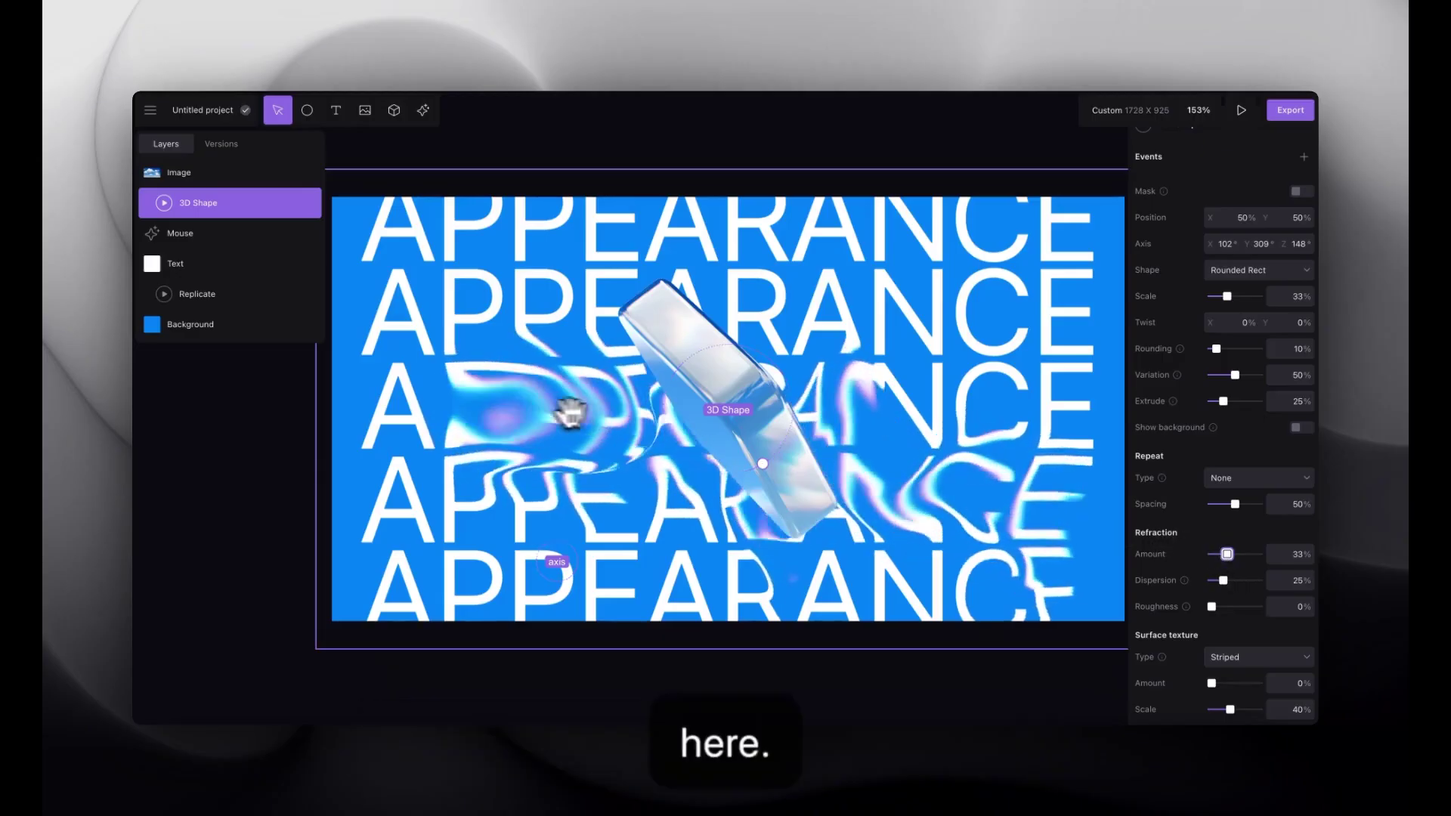
key(Escape)
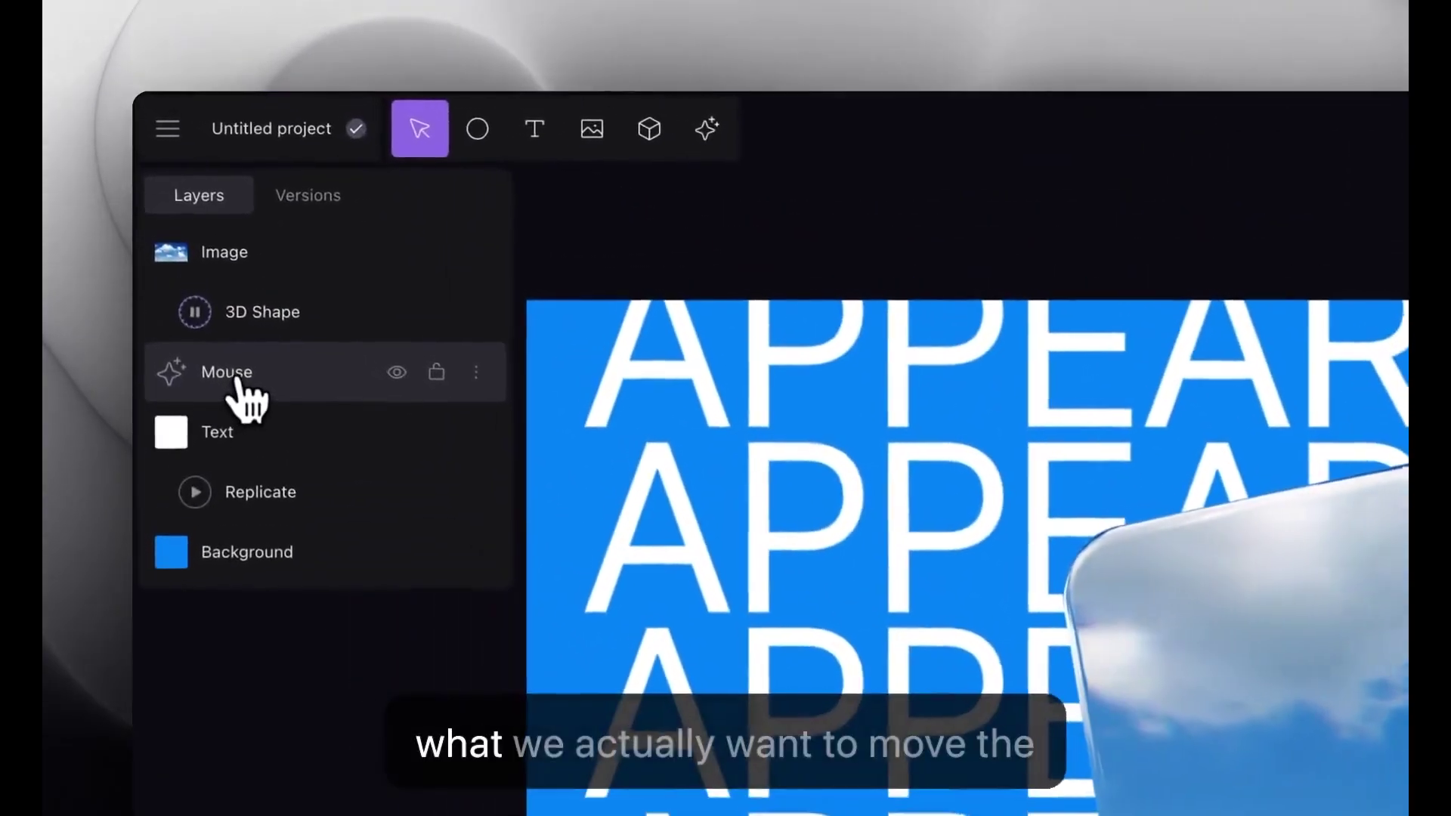
- Drag the Mouse layer above the cloud Image layer to the top of the Layers panel
drag(183, 235, 187, 170)
drag(253, 265, 256, 261)
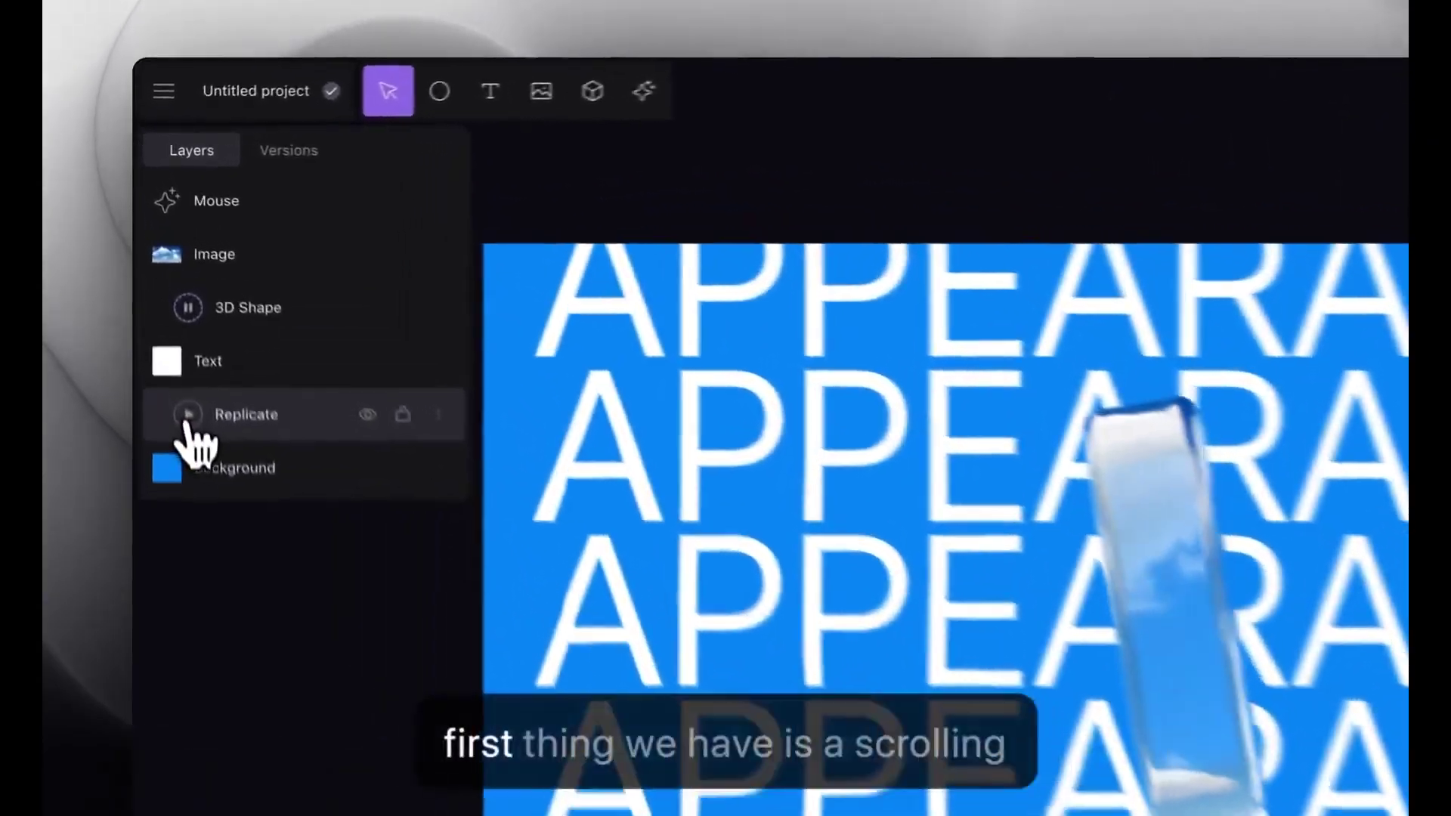
- Lower the Replicate effect's scrolling speed from 14% to 5%
click(164, 302)
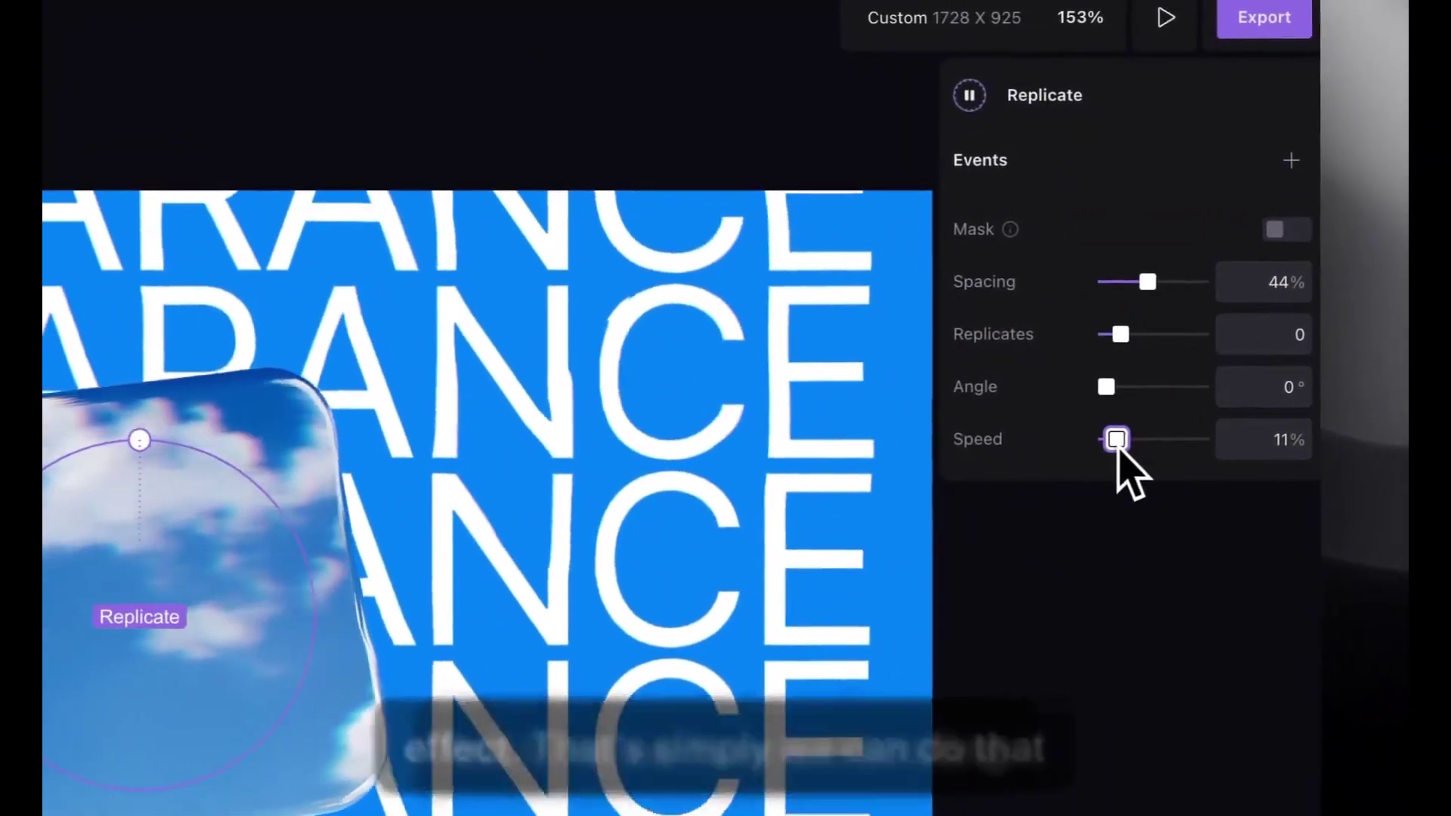
drag(1134, 452, 1137, 453)
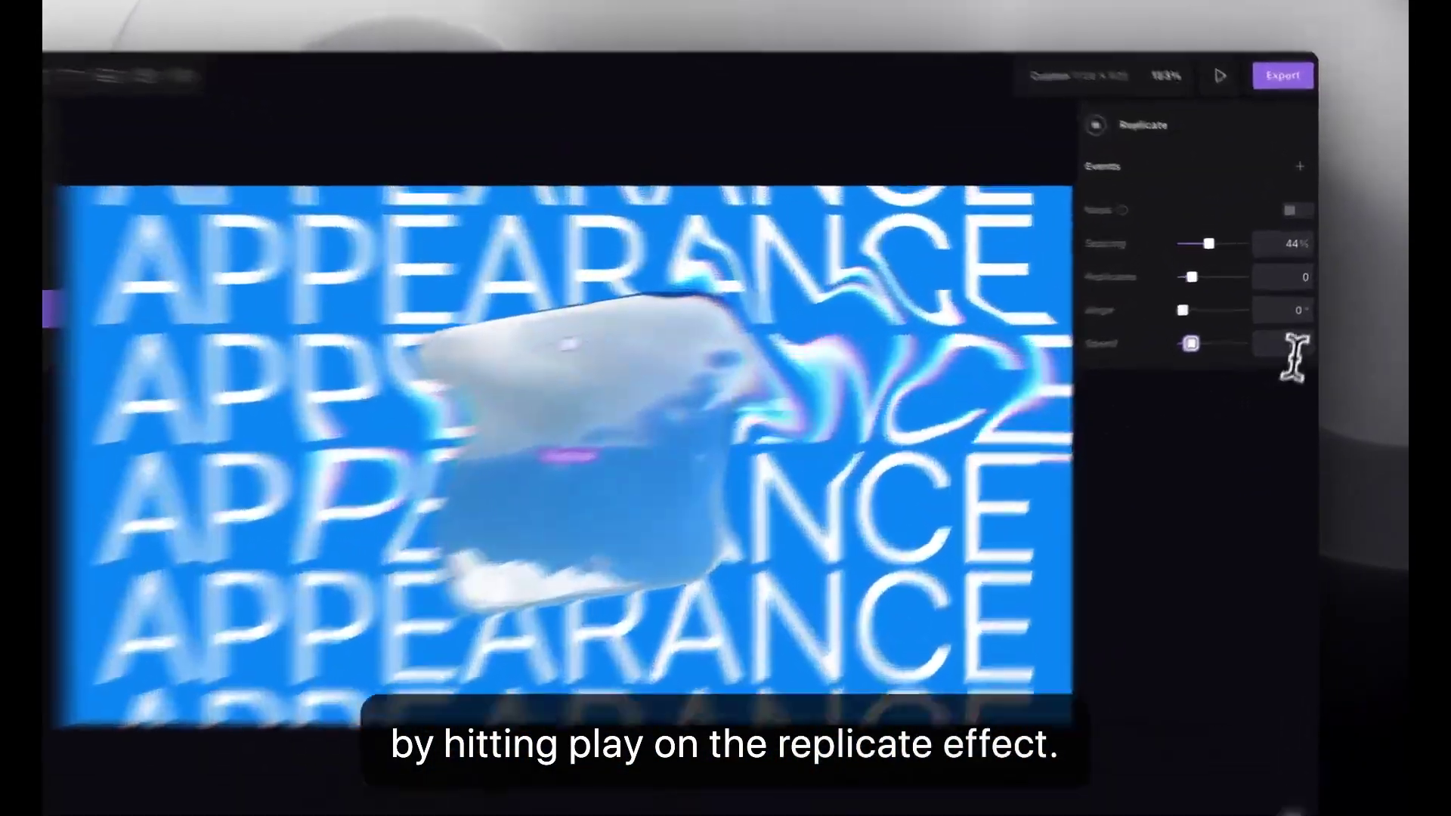
click(1294, 349)
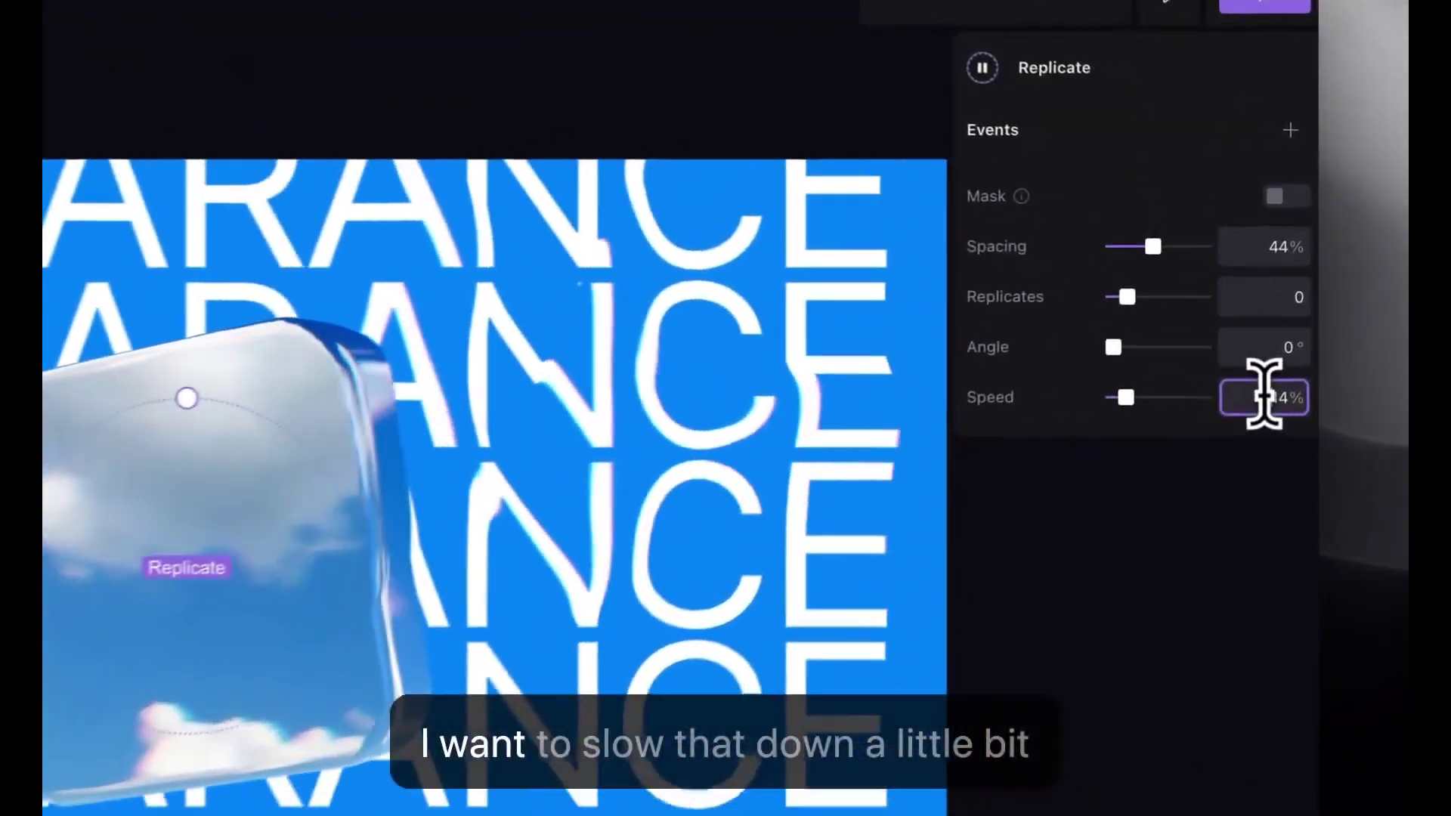
text(8)
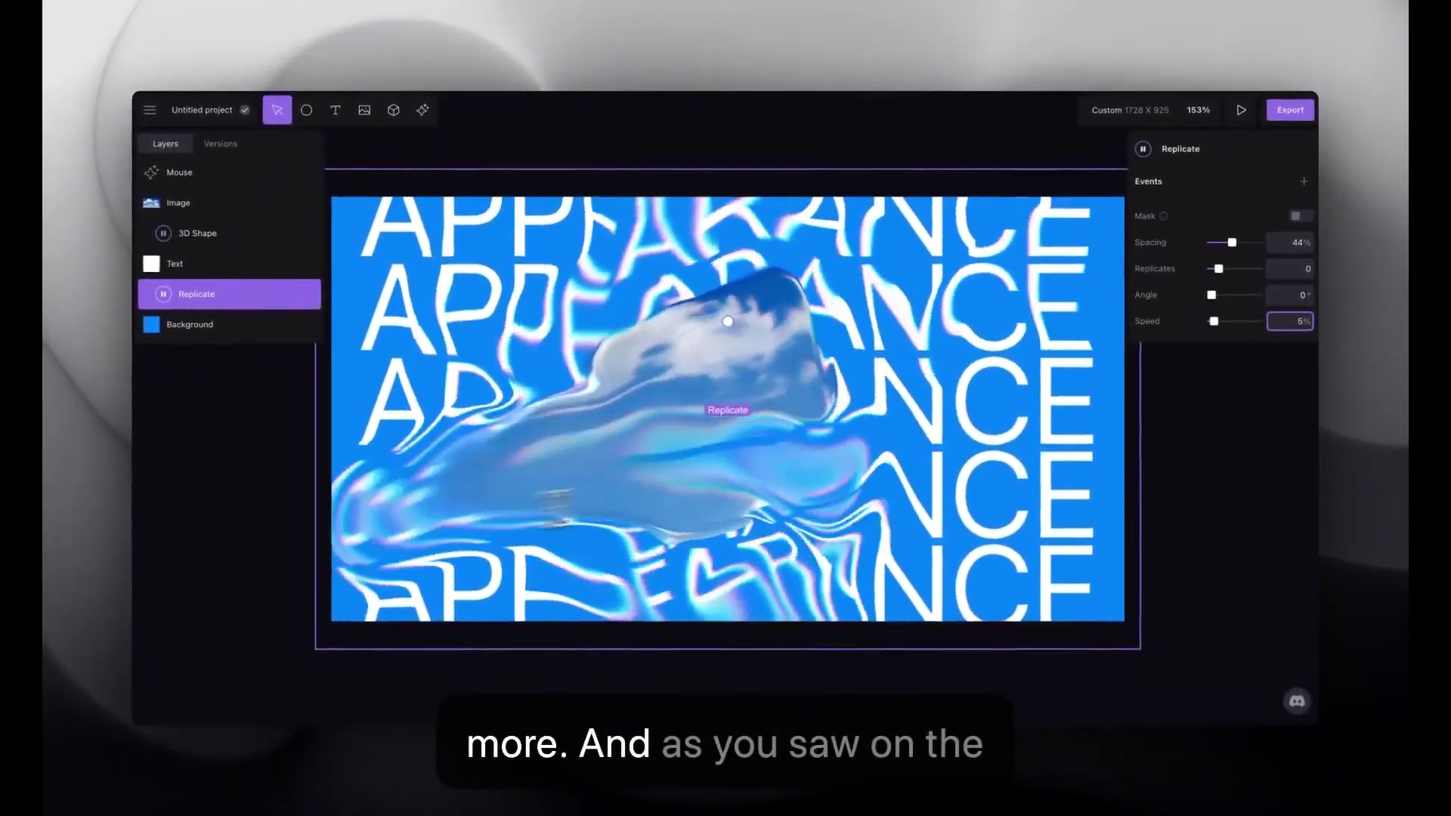
key(Escape)
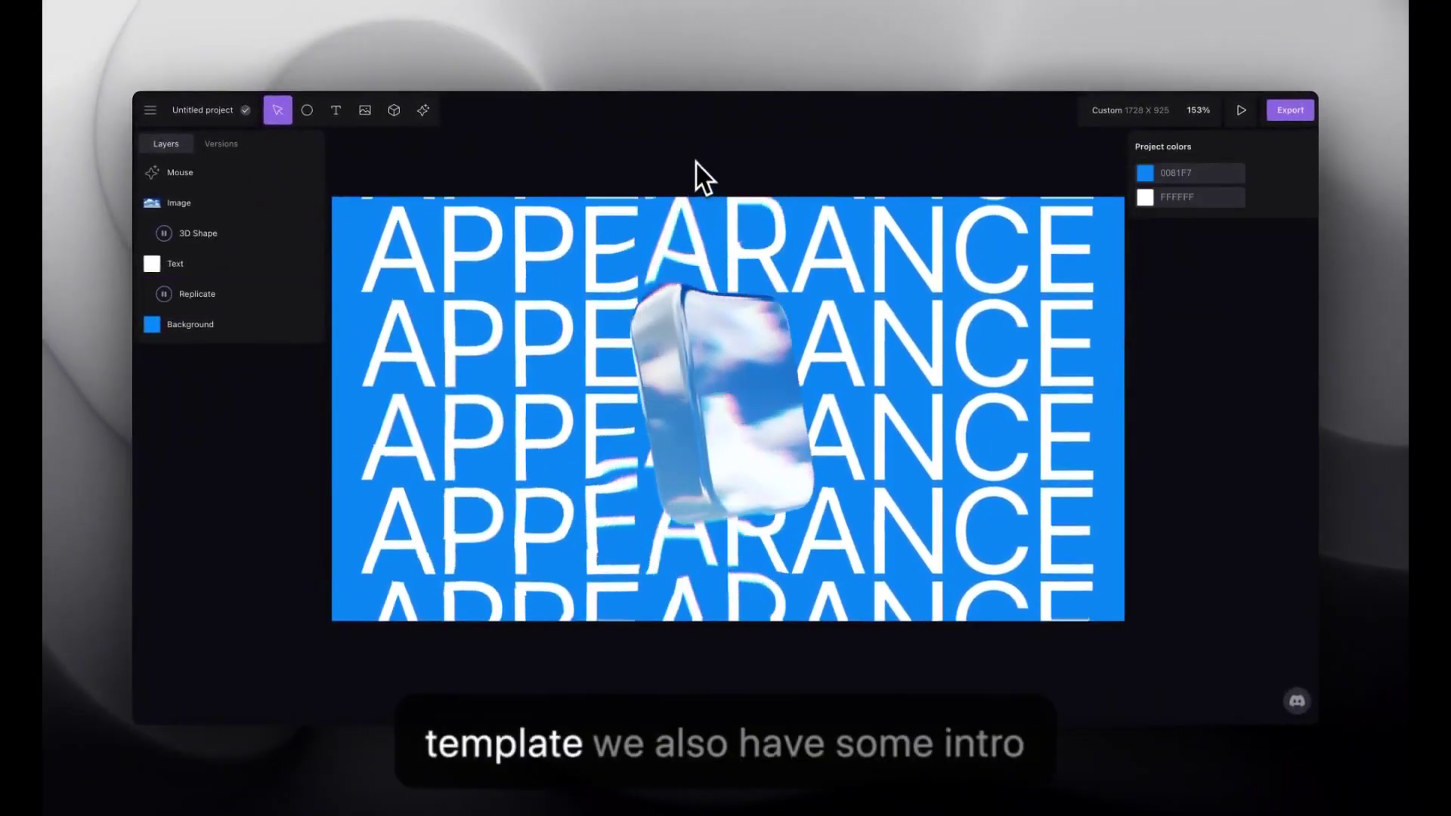
click(203, 306)
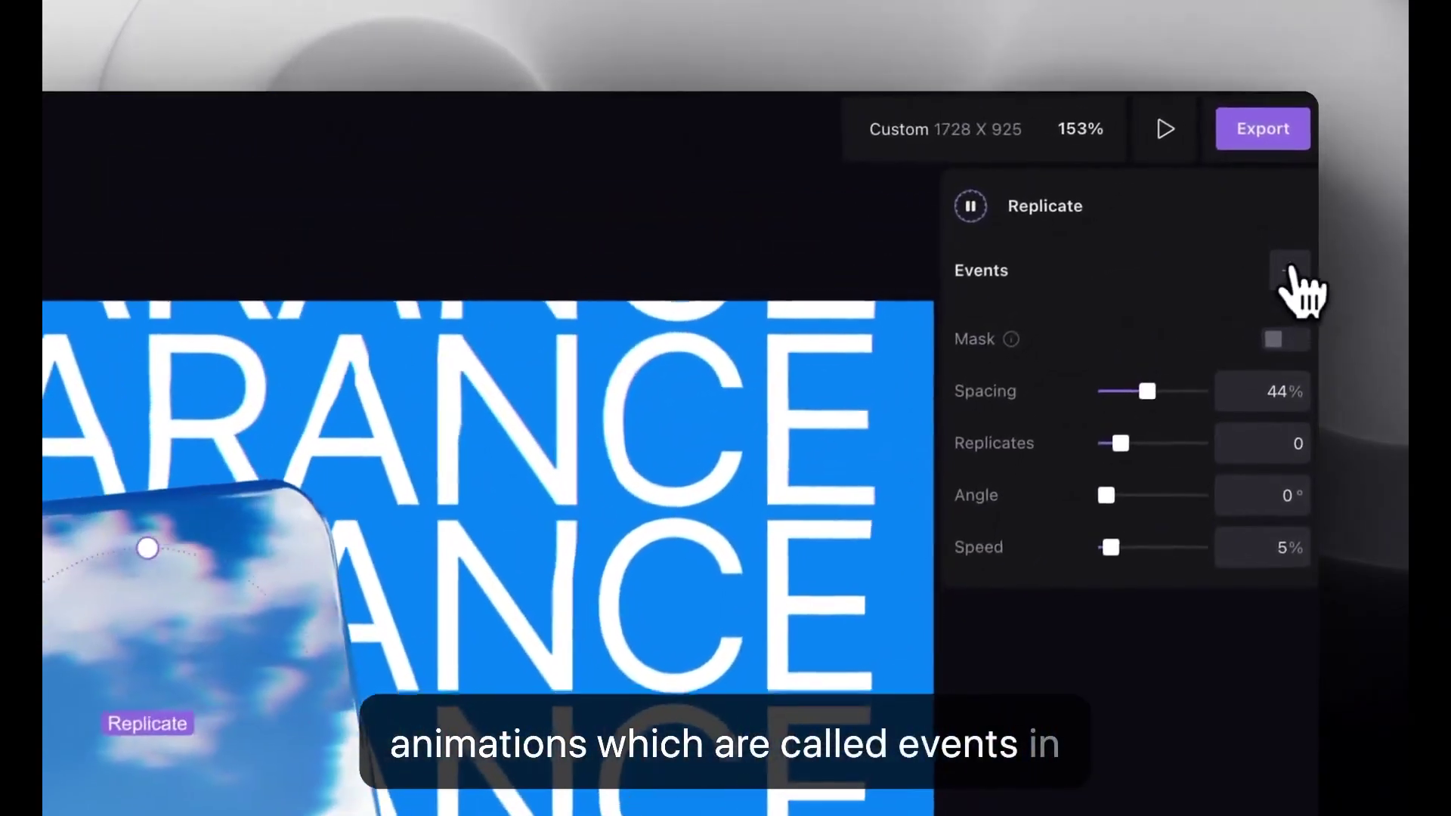
- Add an Appear event on Spacing from 0% with Ease In Out Expo easing and 1000 ms delay
click(1303, 181)
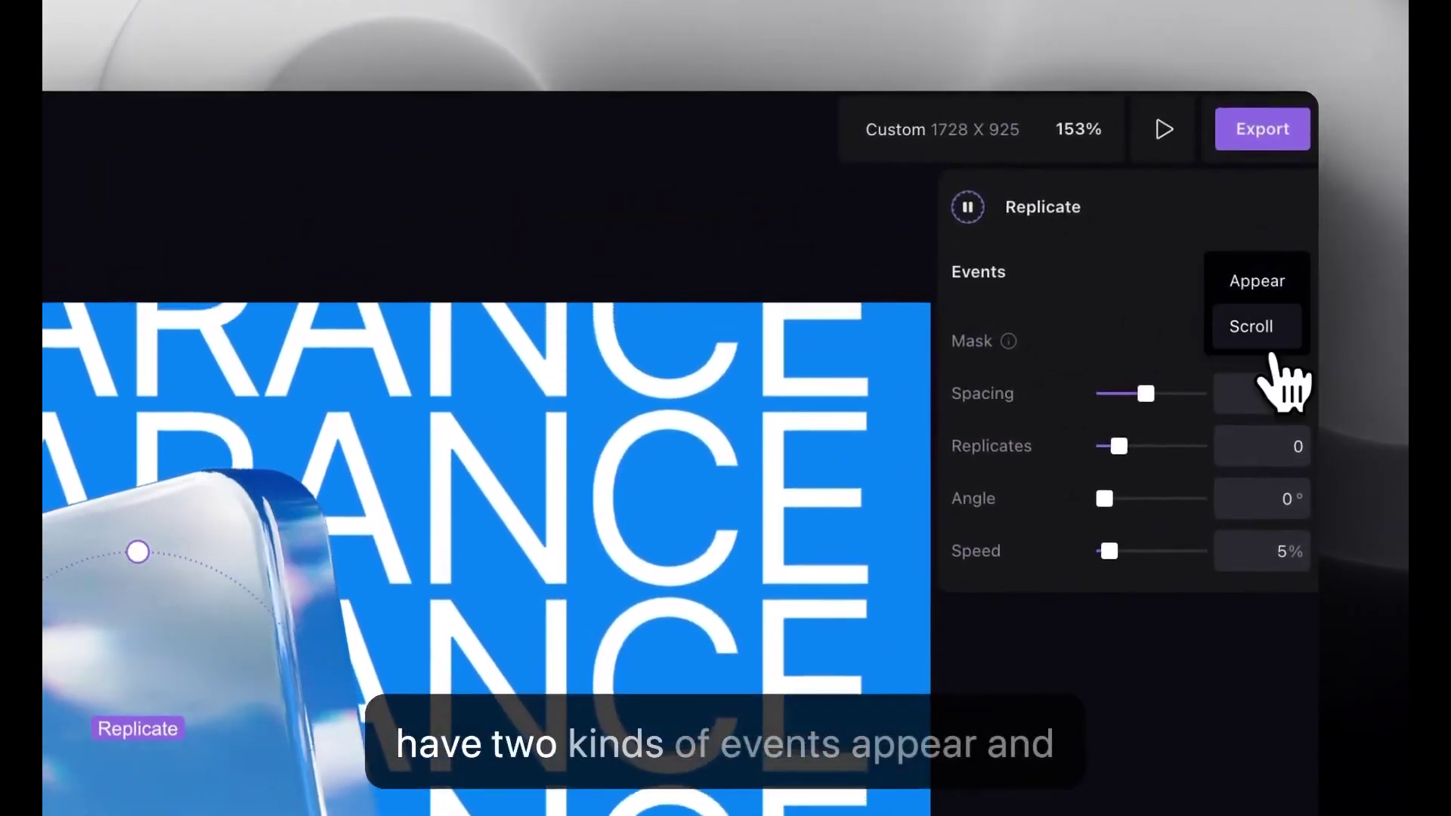
click(1260, 287)
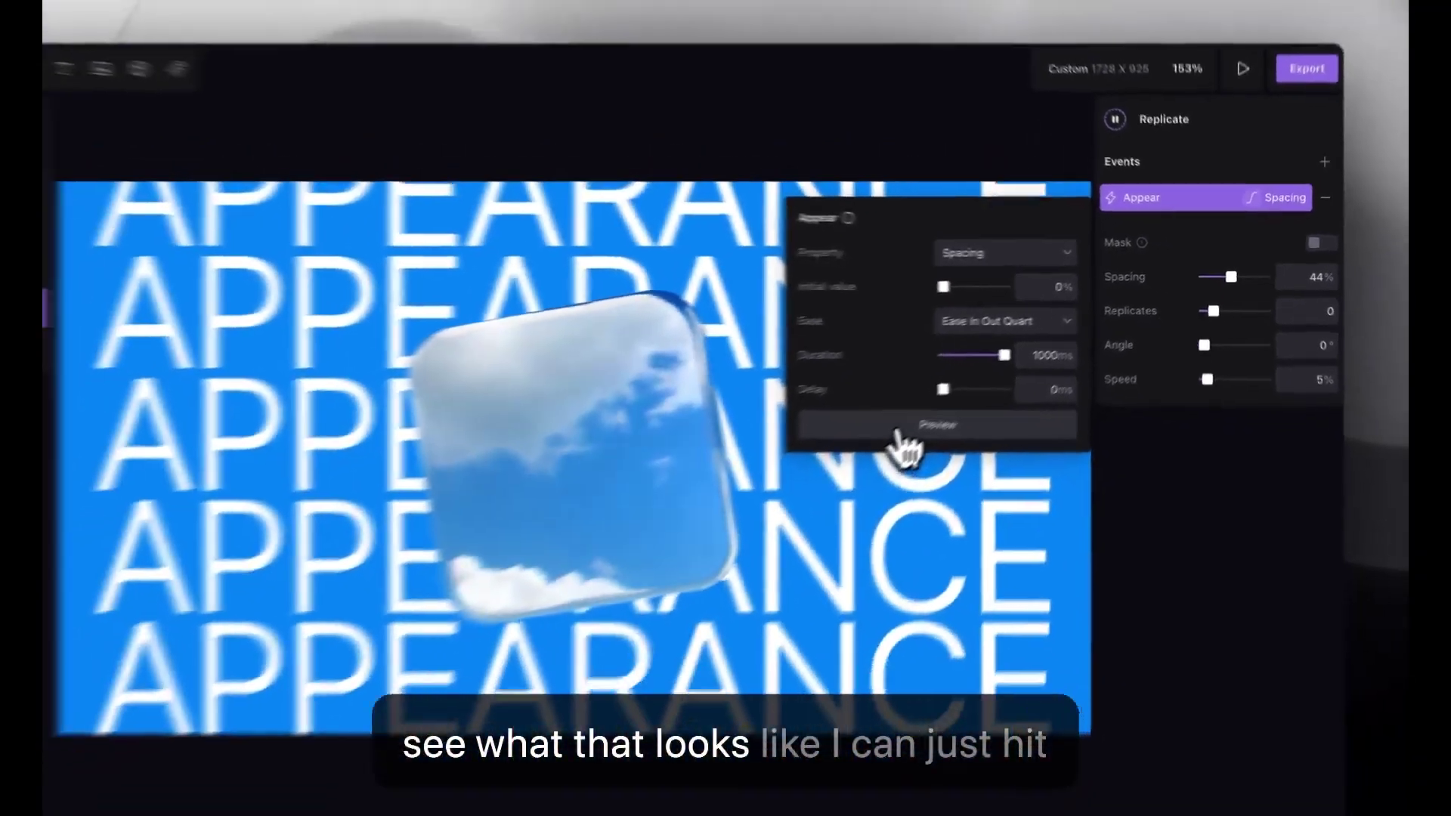
click(718, 529)
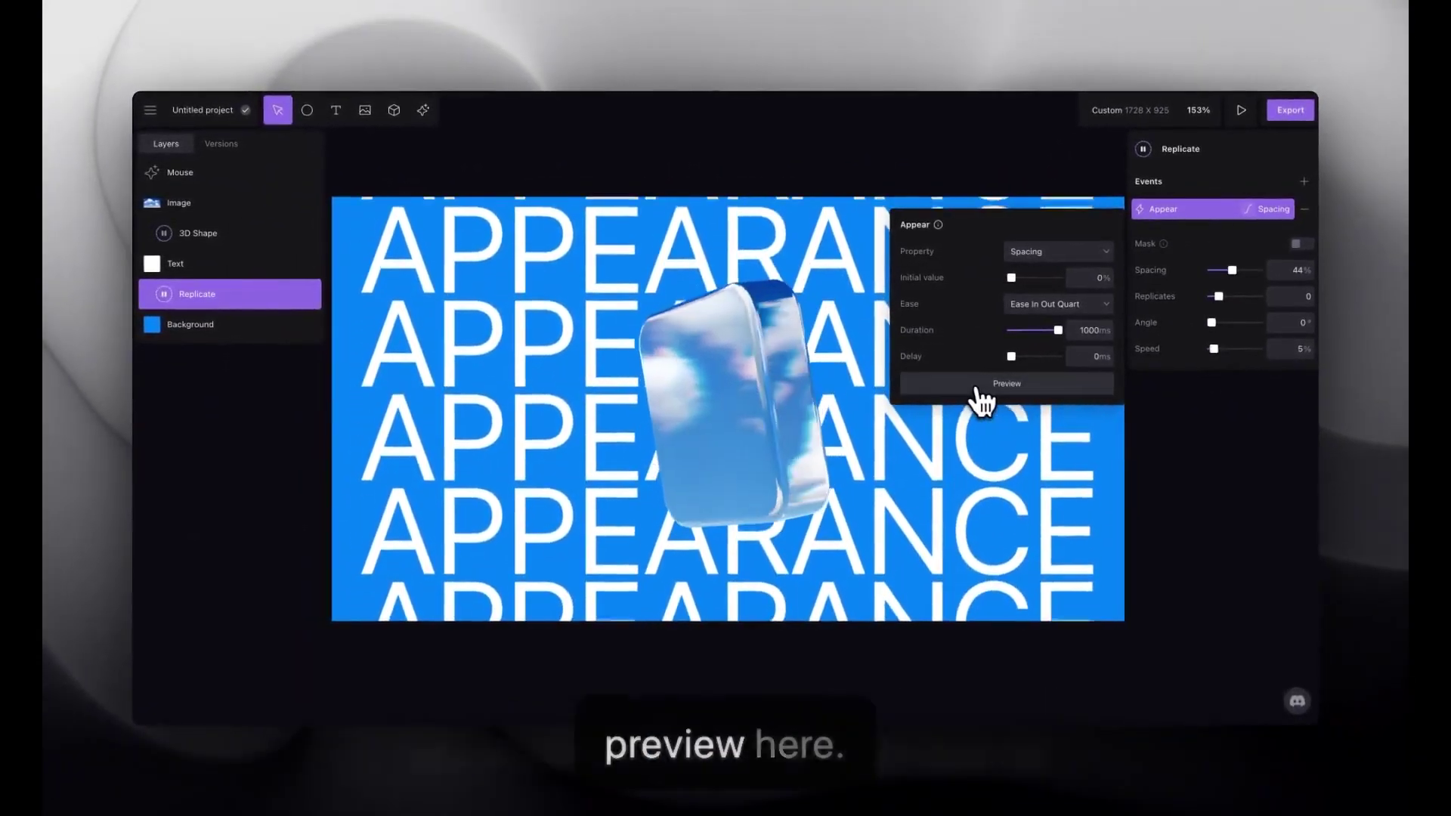
click(983, 385)
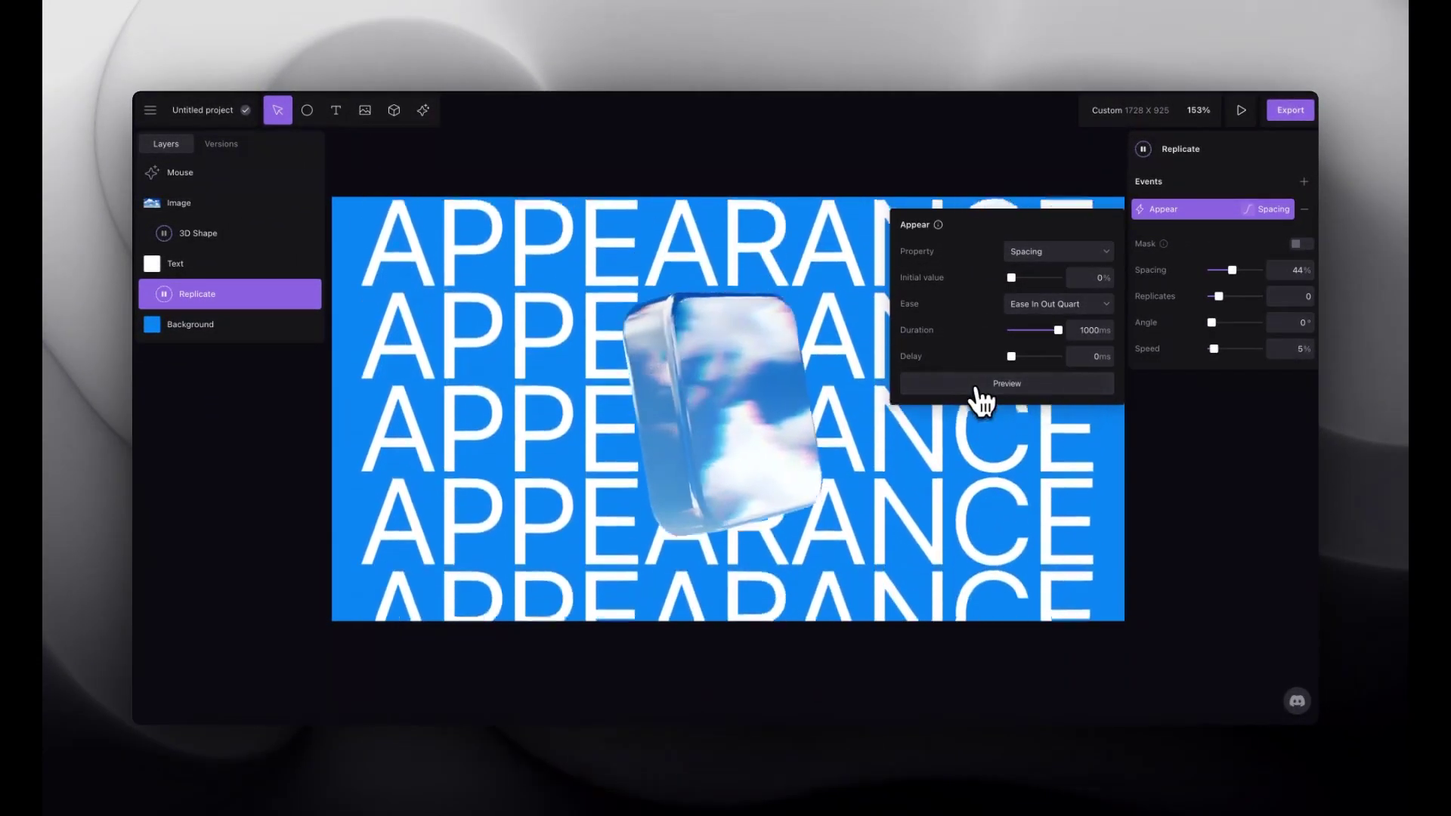
click(1017, 381)
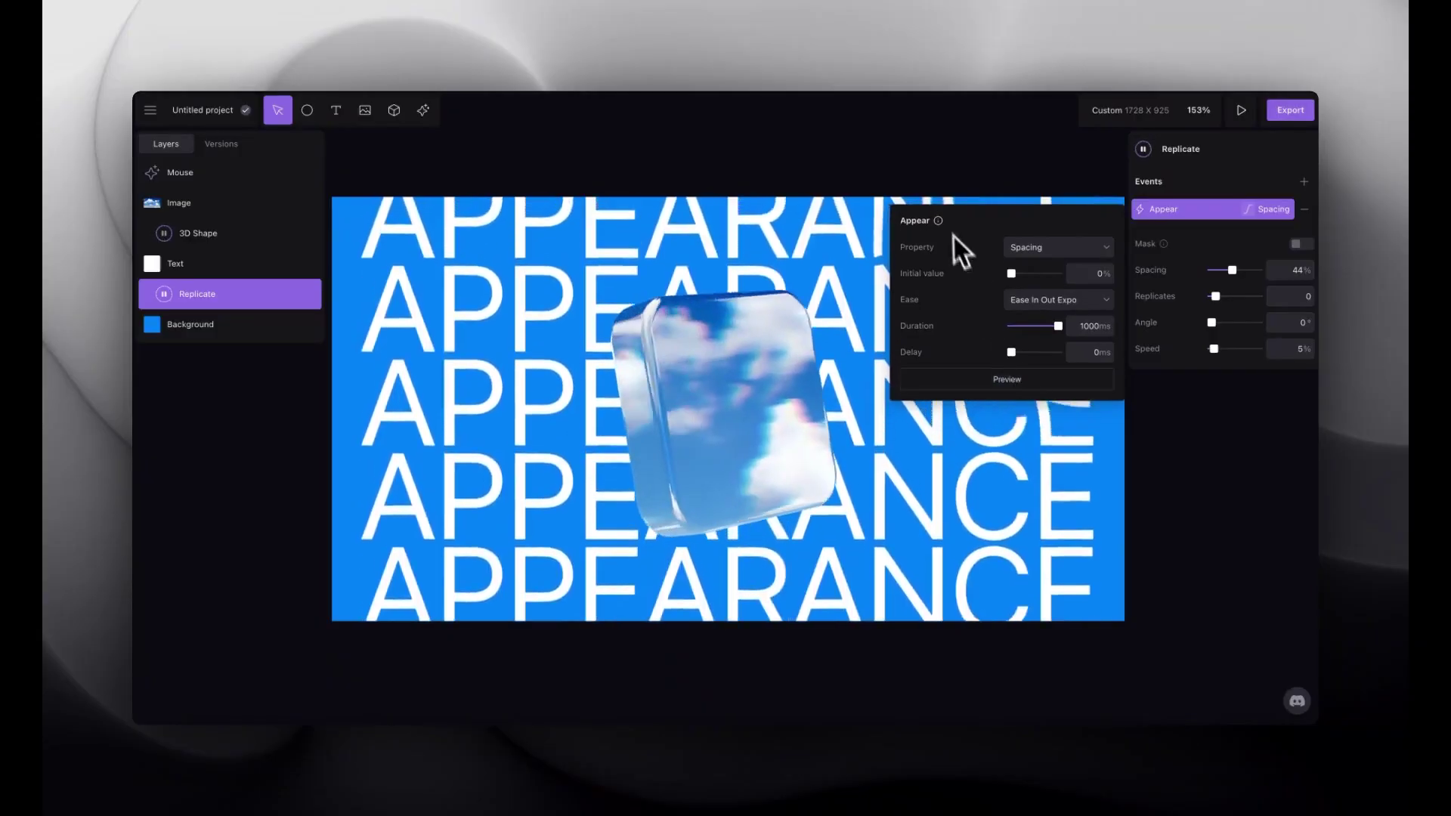
click(1080, 351)
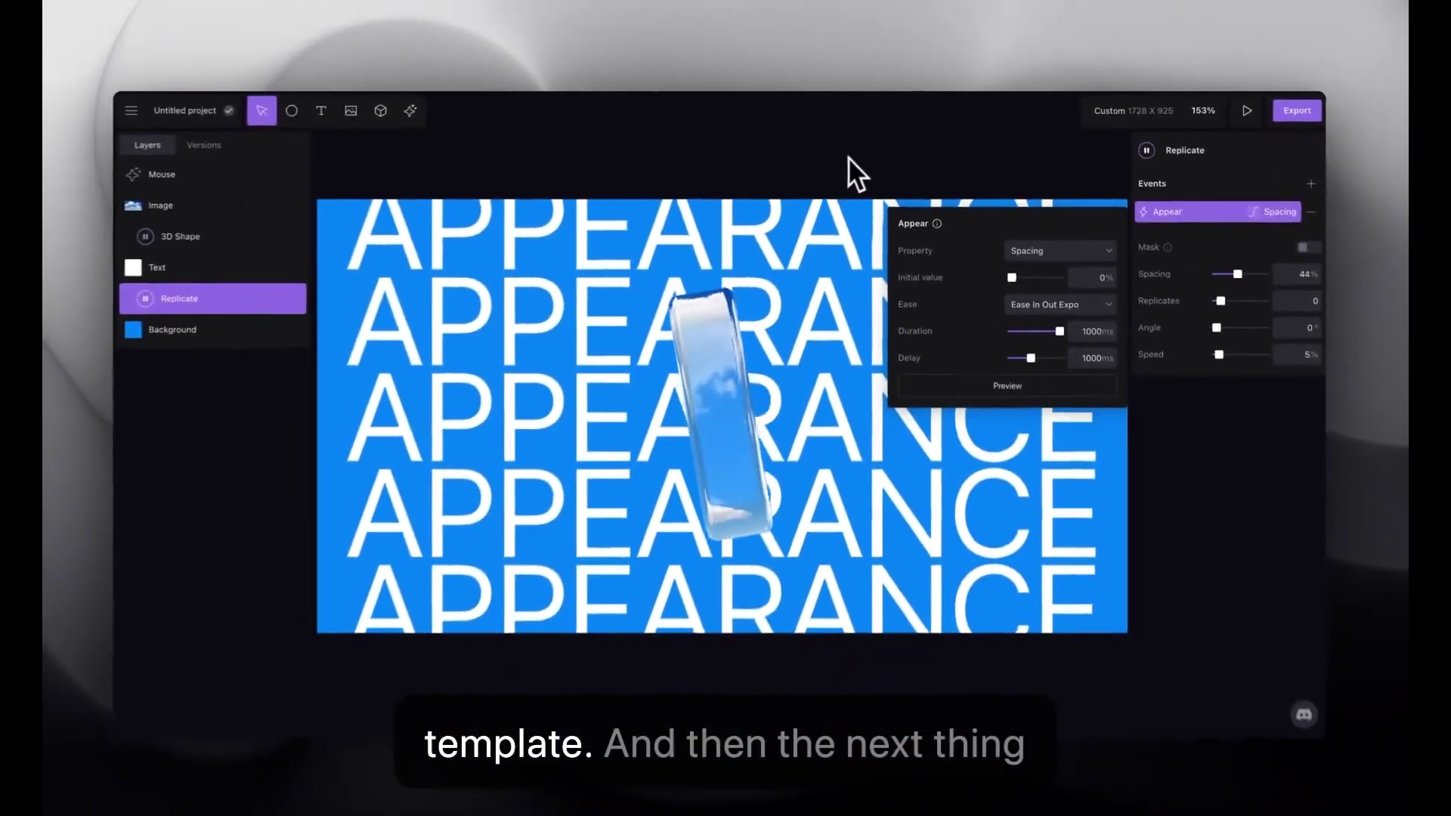
click(848, 157)
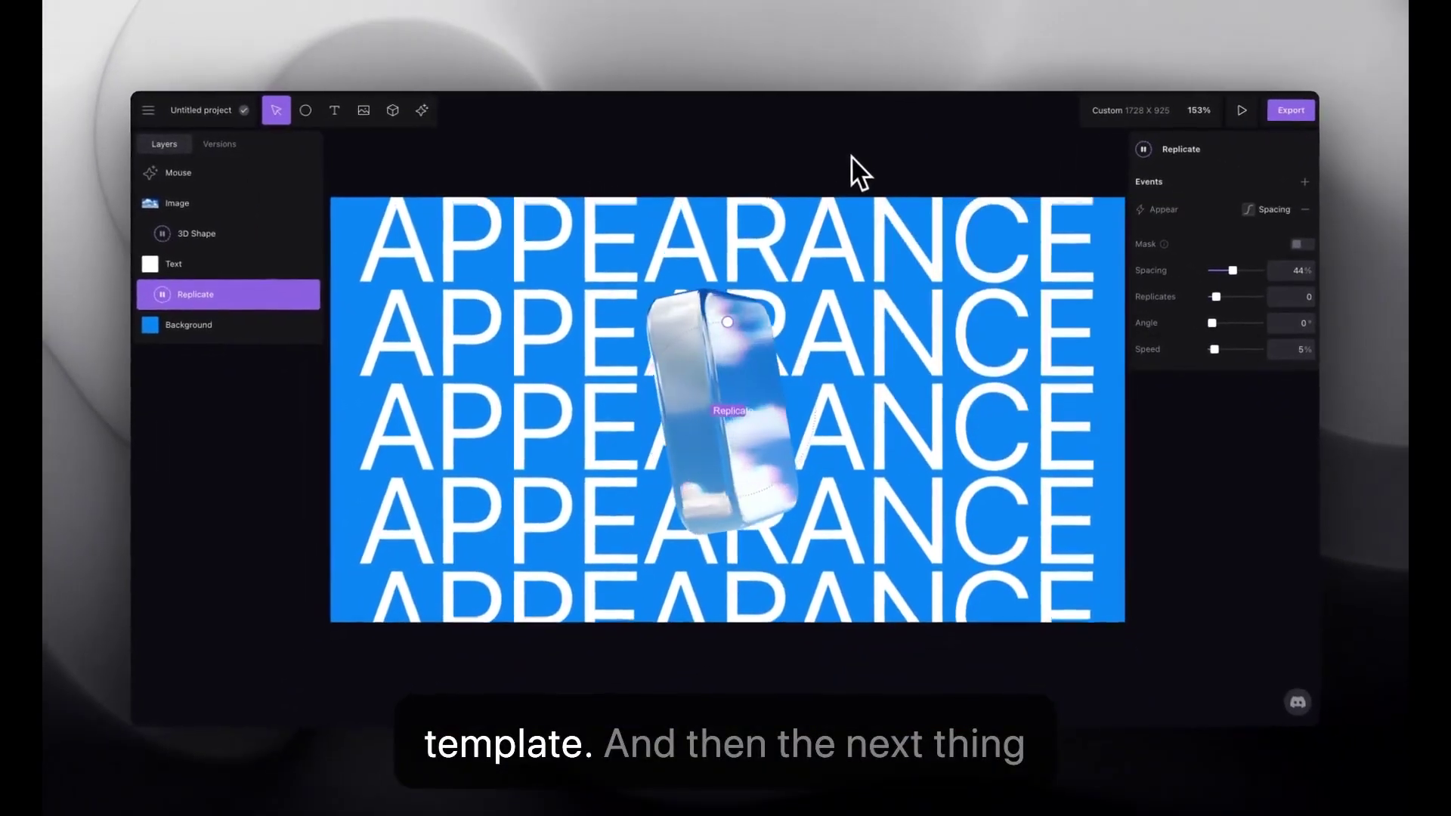
- Give the 3D Shape an Appear event scaling up from 0% after a 1250 ms delay
click(221, 236)
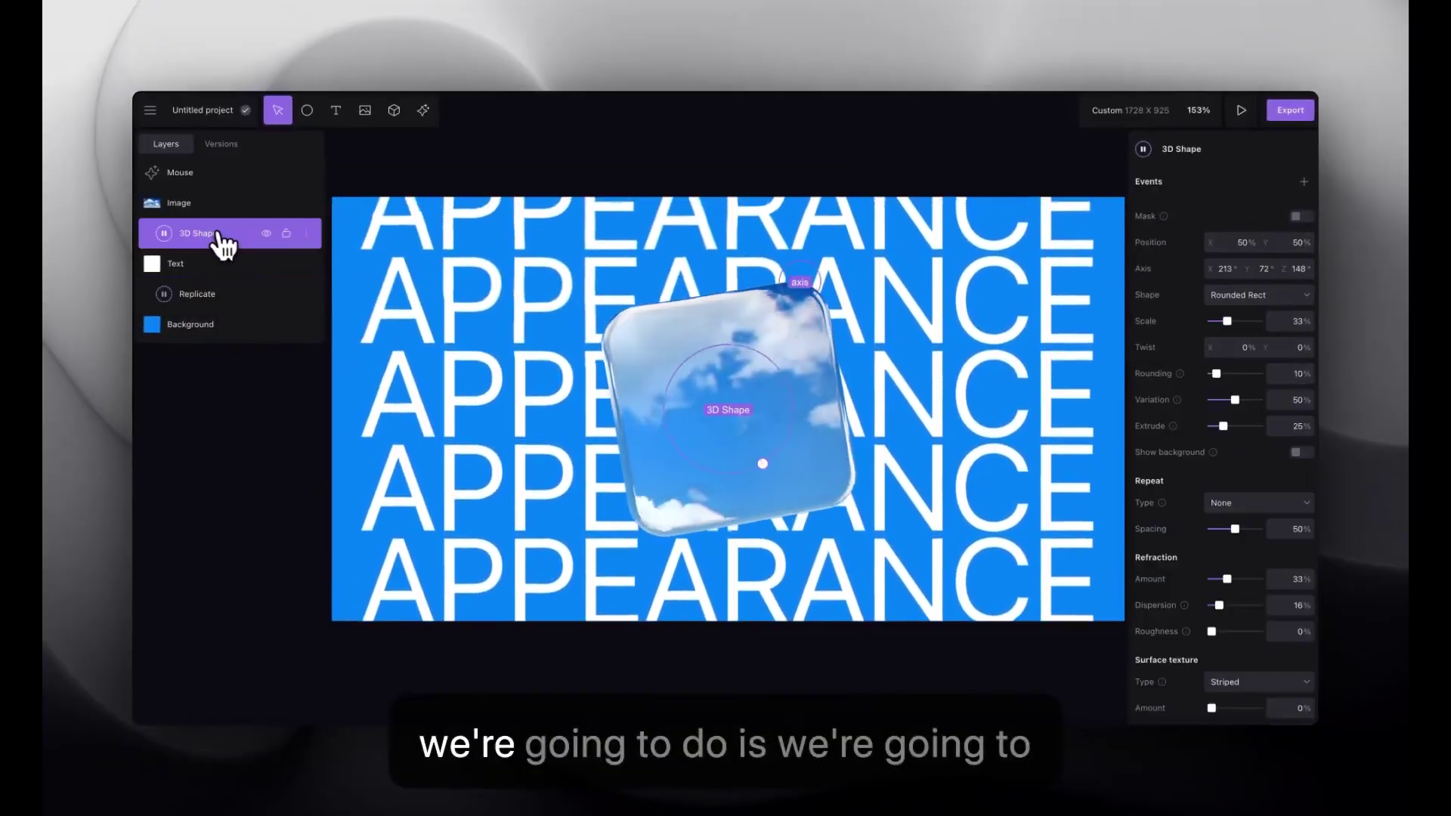
click(1303, 182)
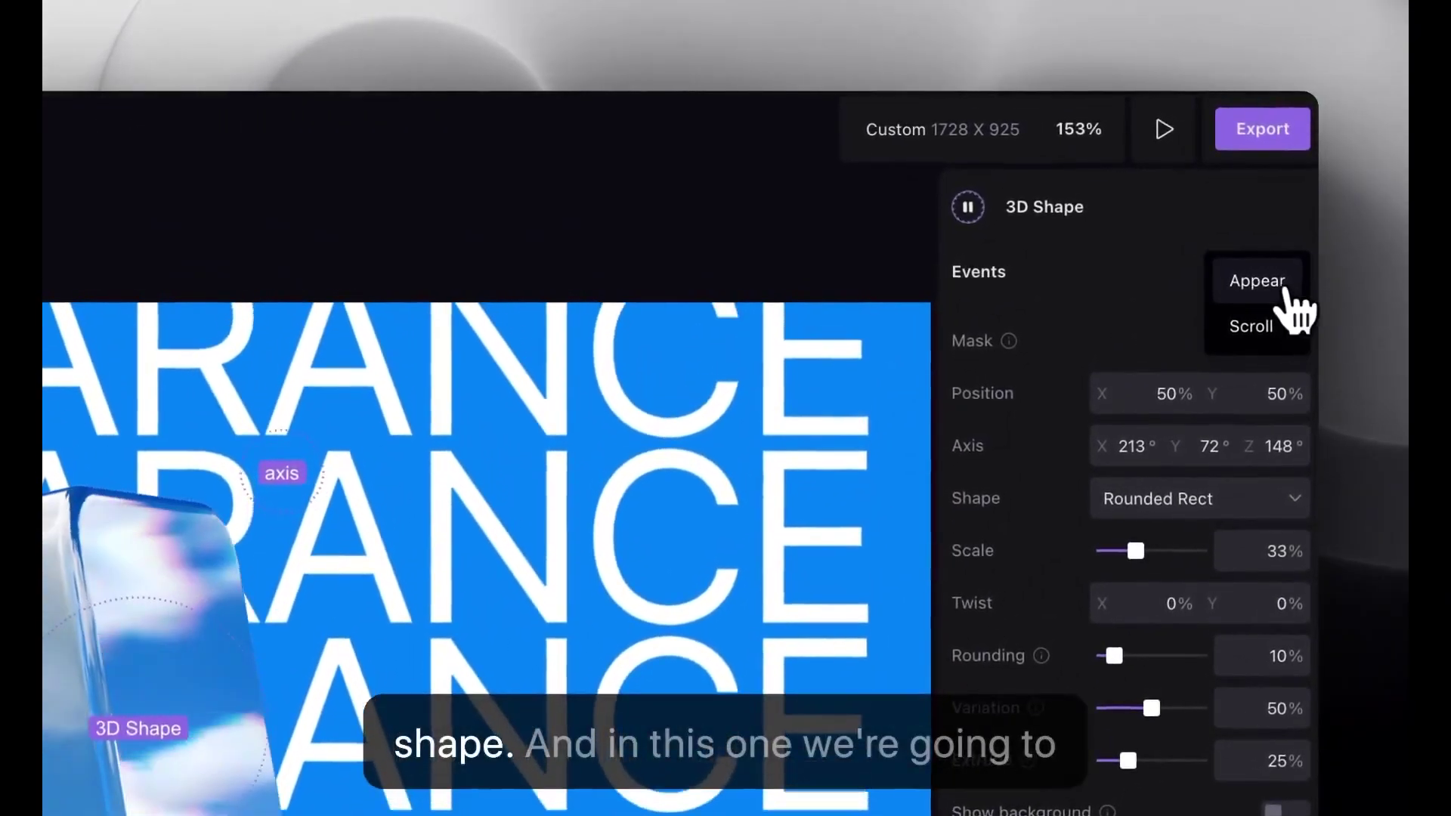
click(1257, 281)
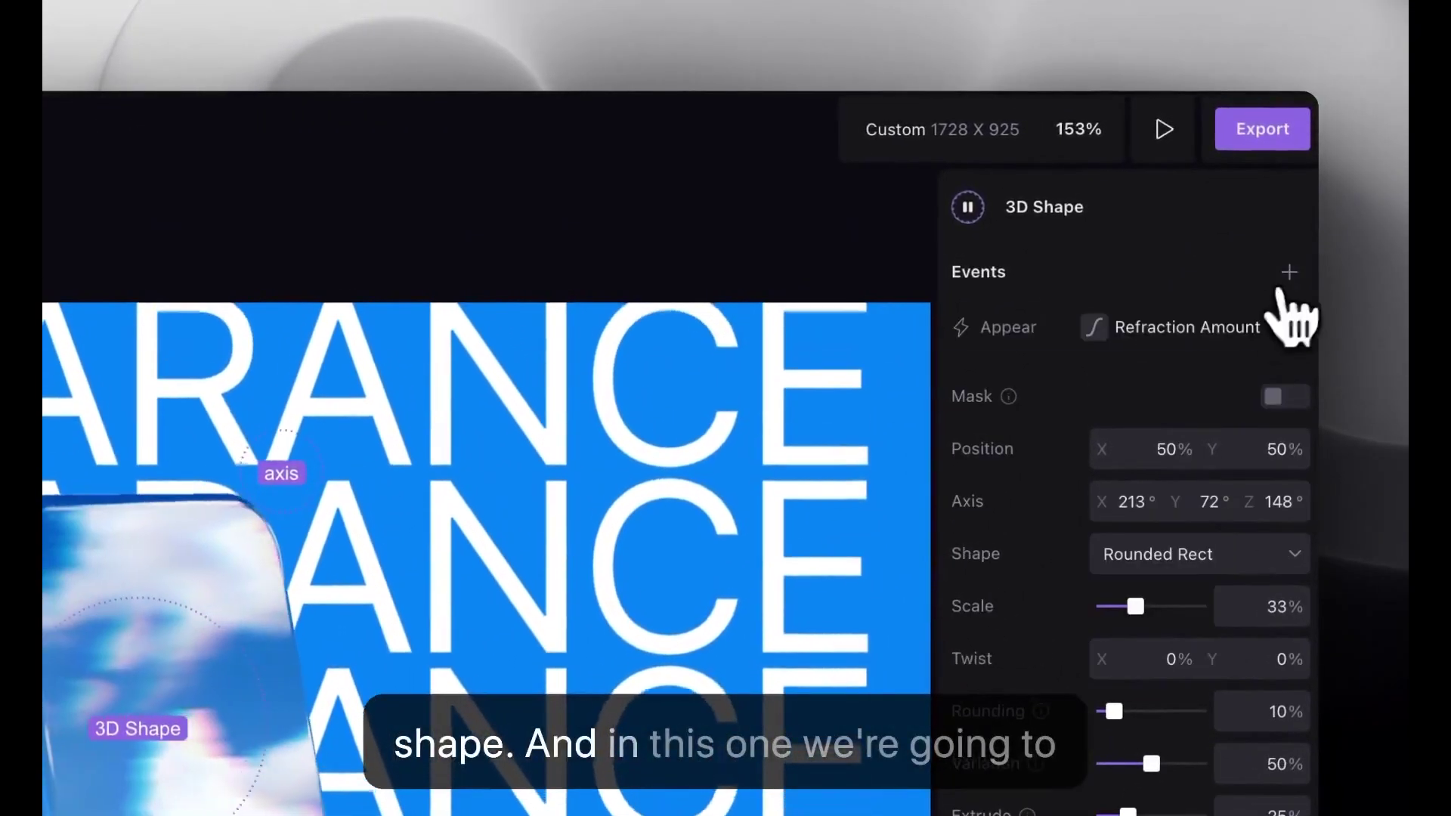
click(1184, 342)
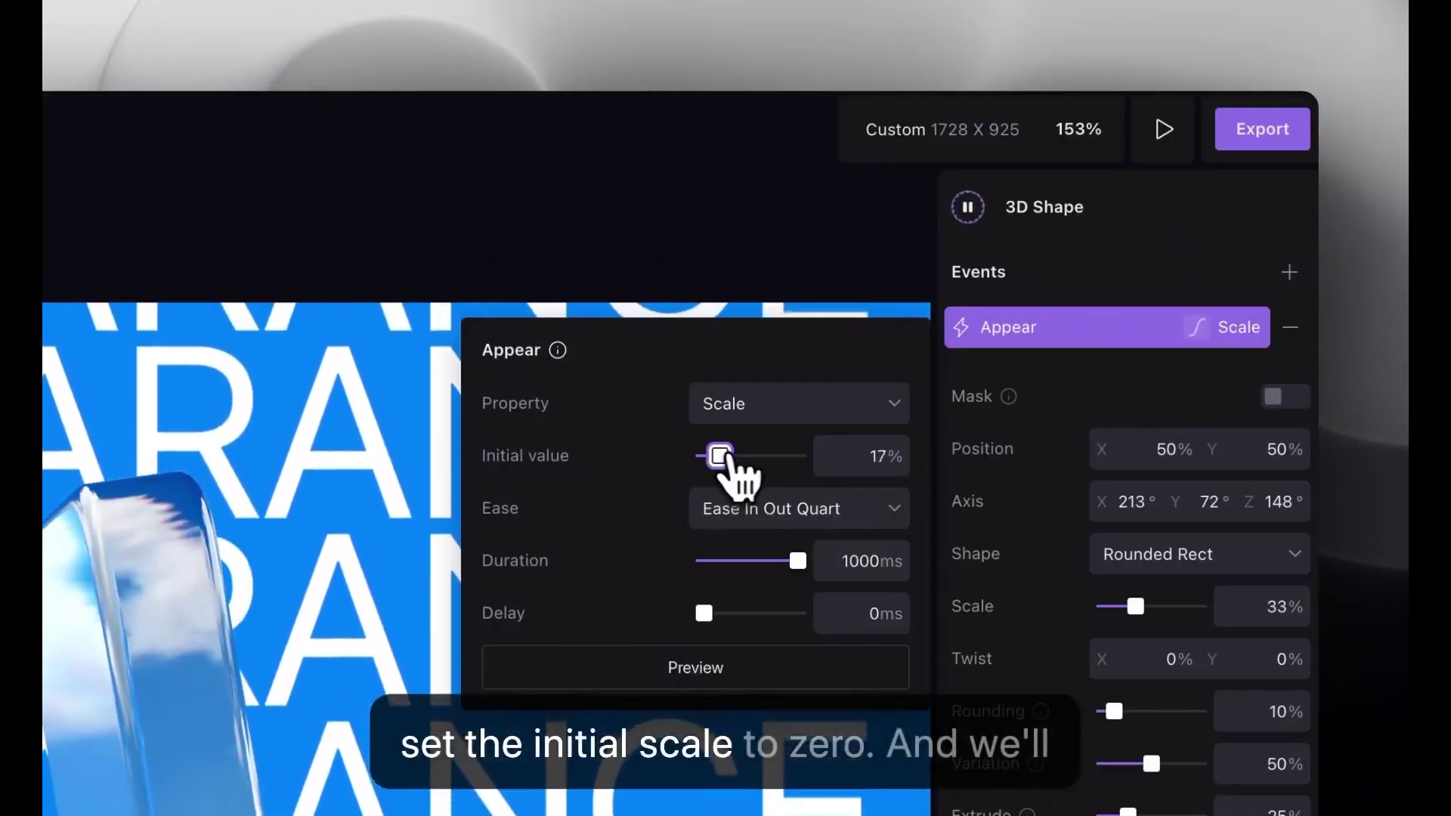
drag(732, 463, 680, 465)
click(826, 607)
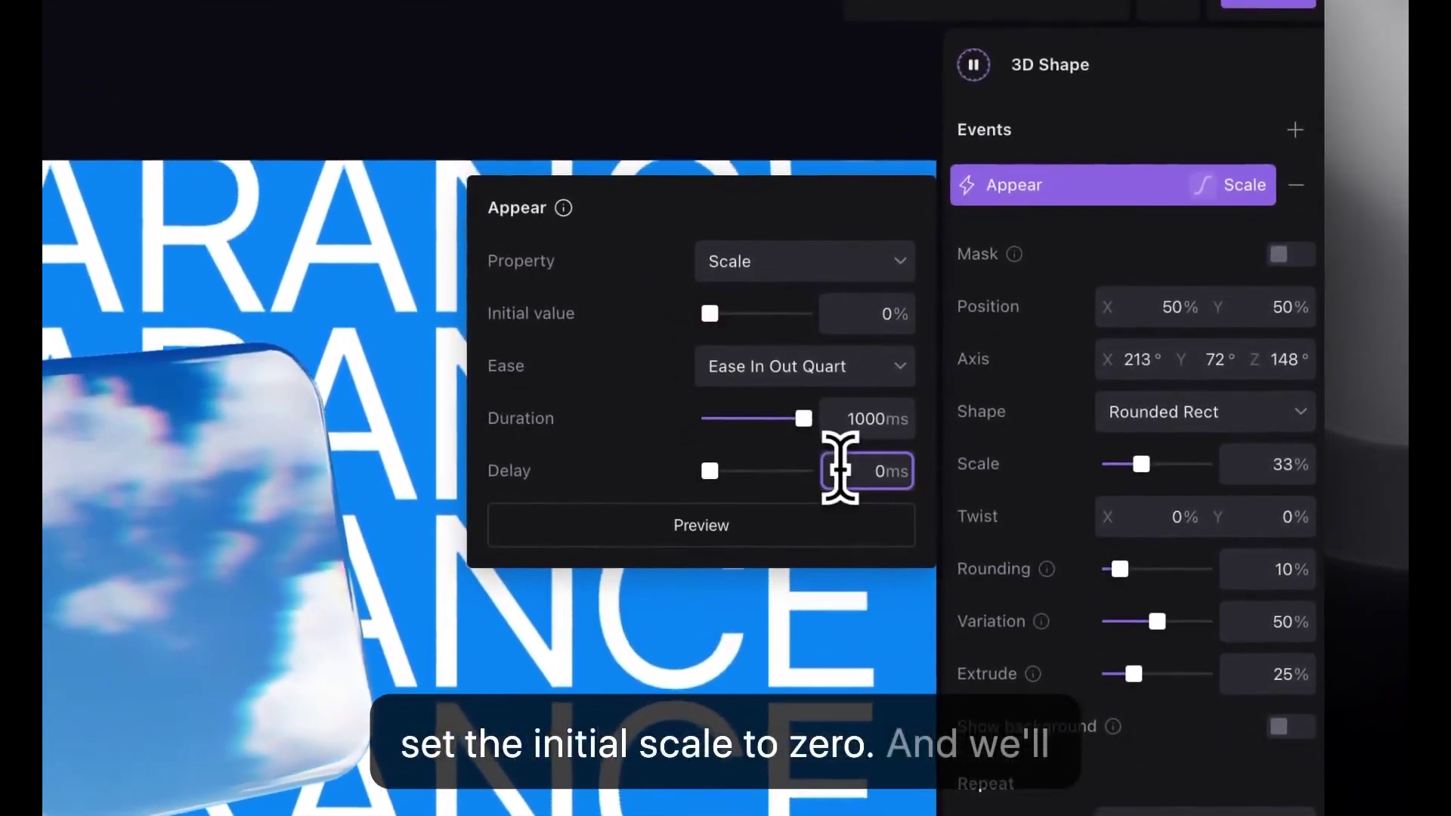
text(12)
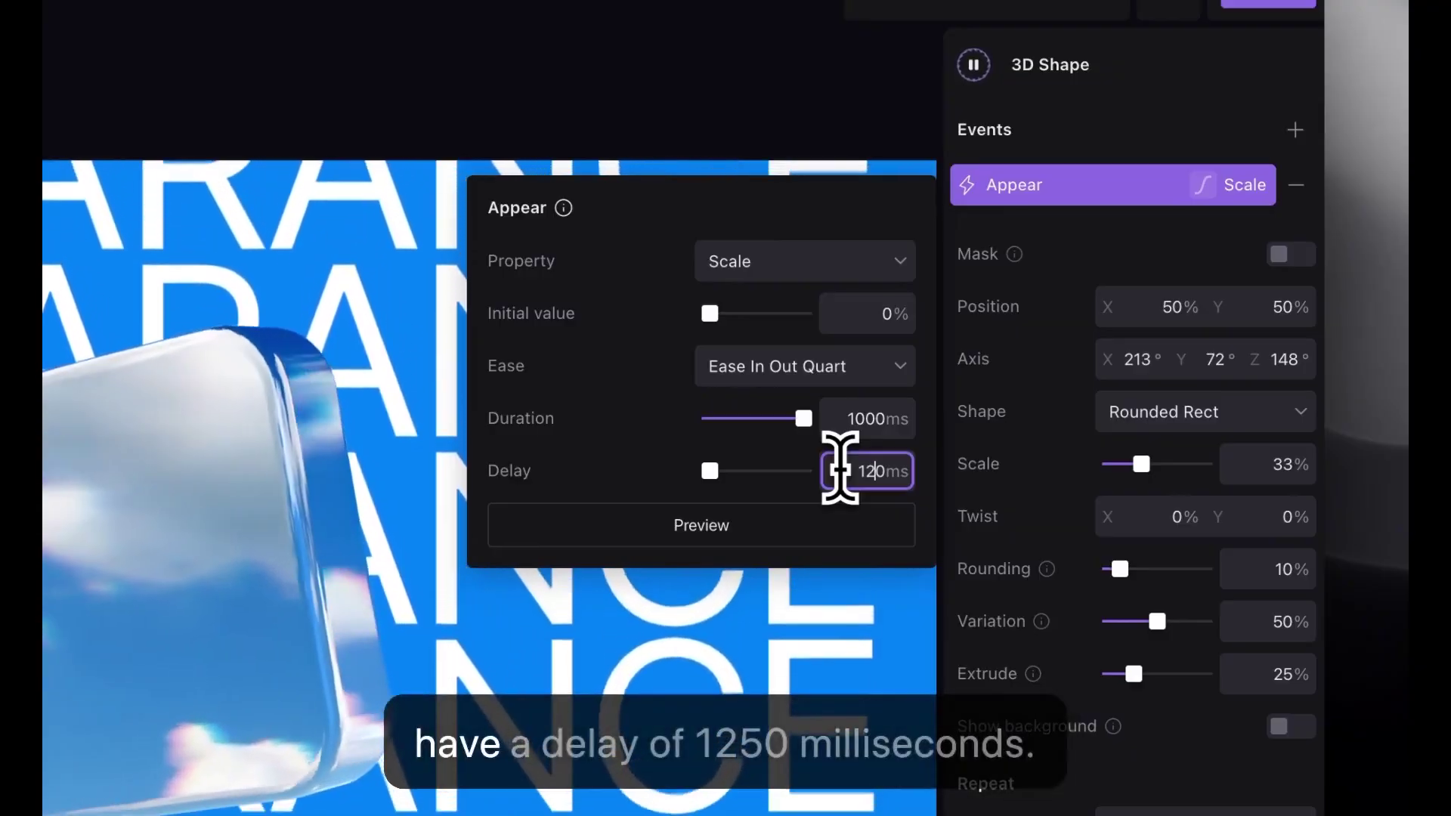
text(5)
key(Return)
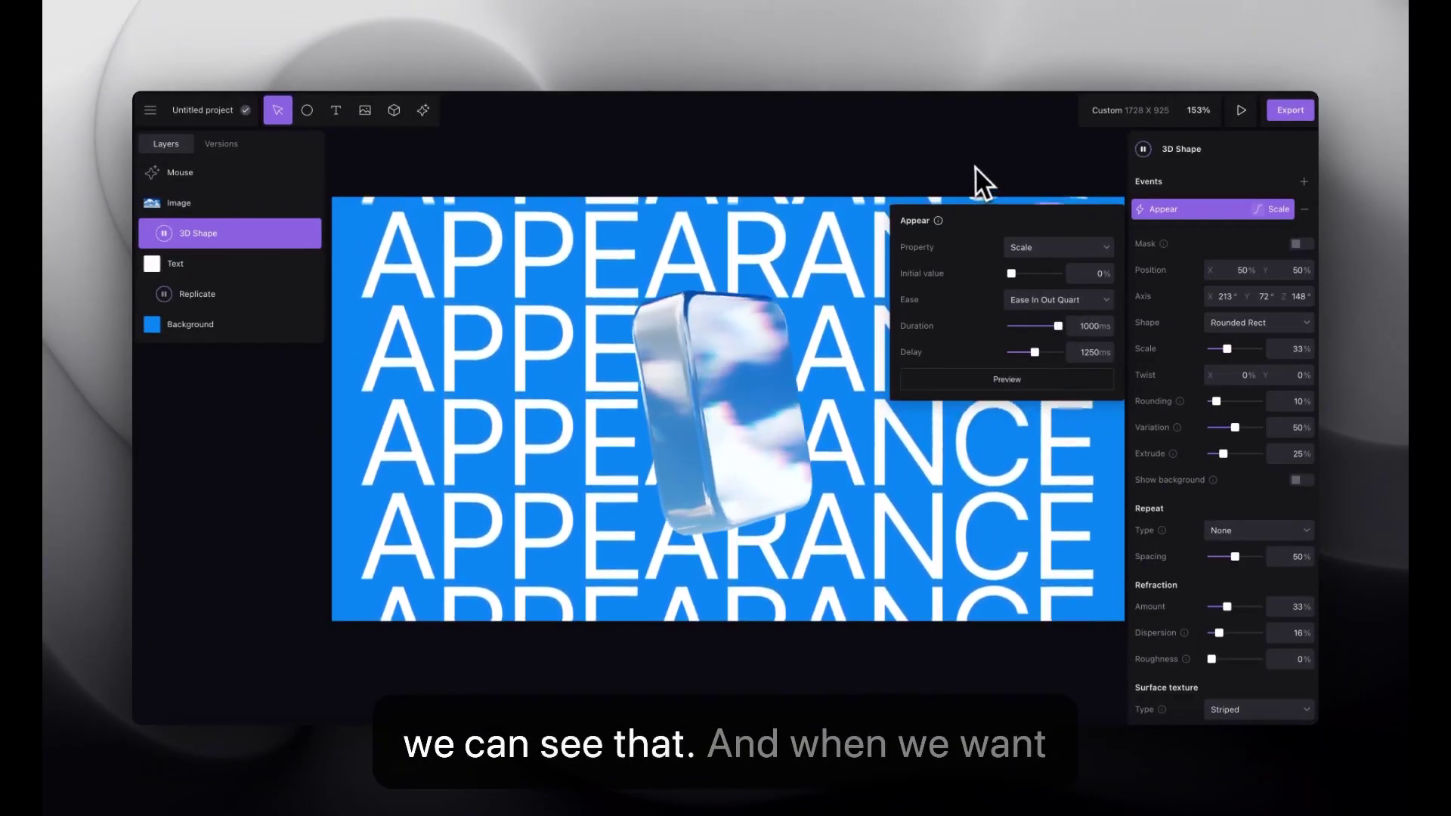
- Preview the whole animated scene, then return to editing
click(974, 166)
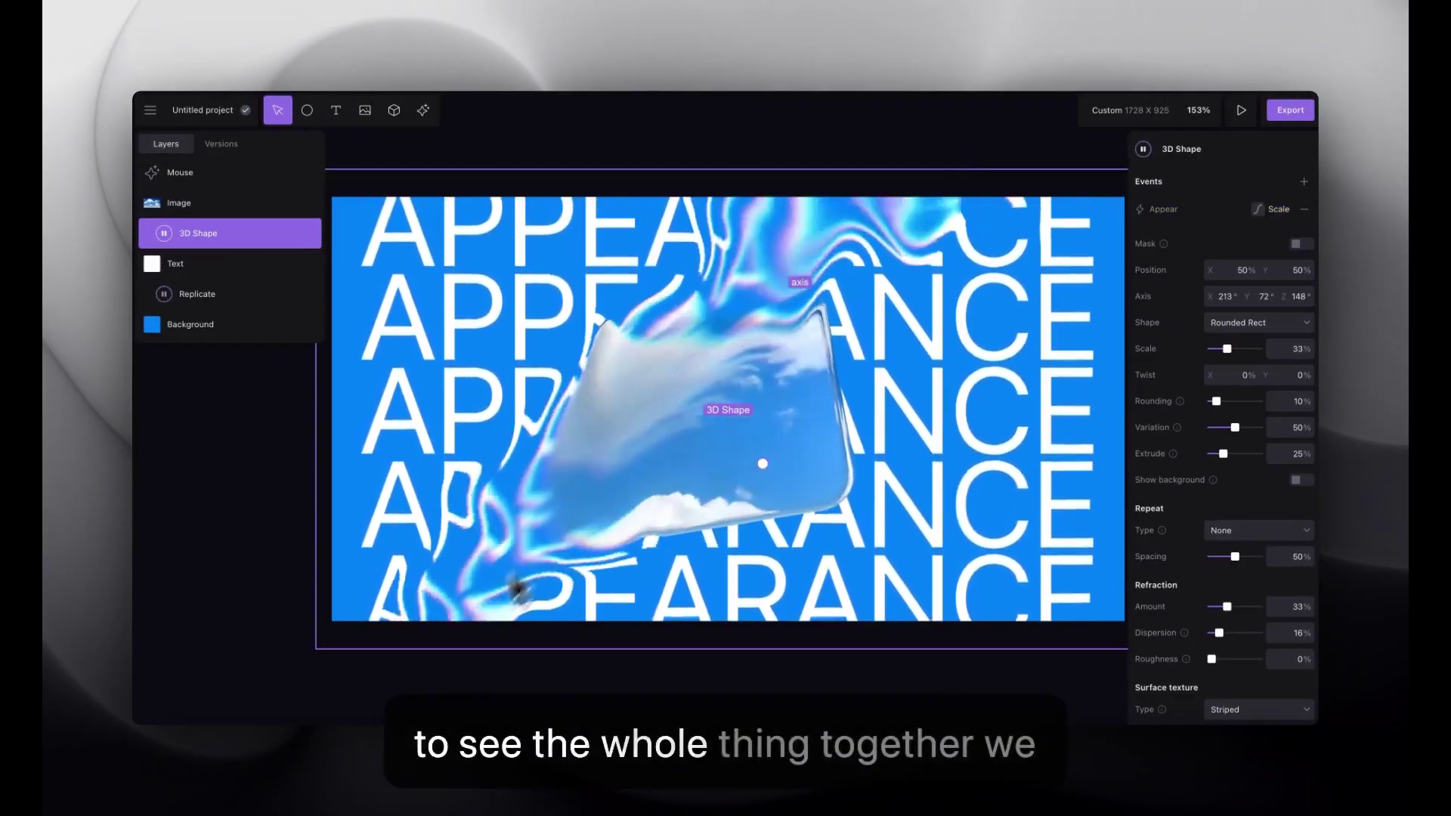
click(1241, 112)
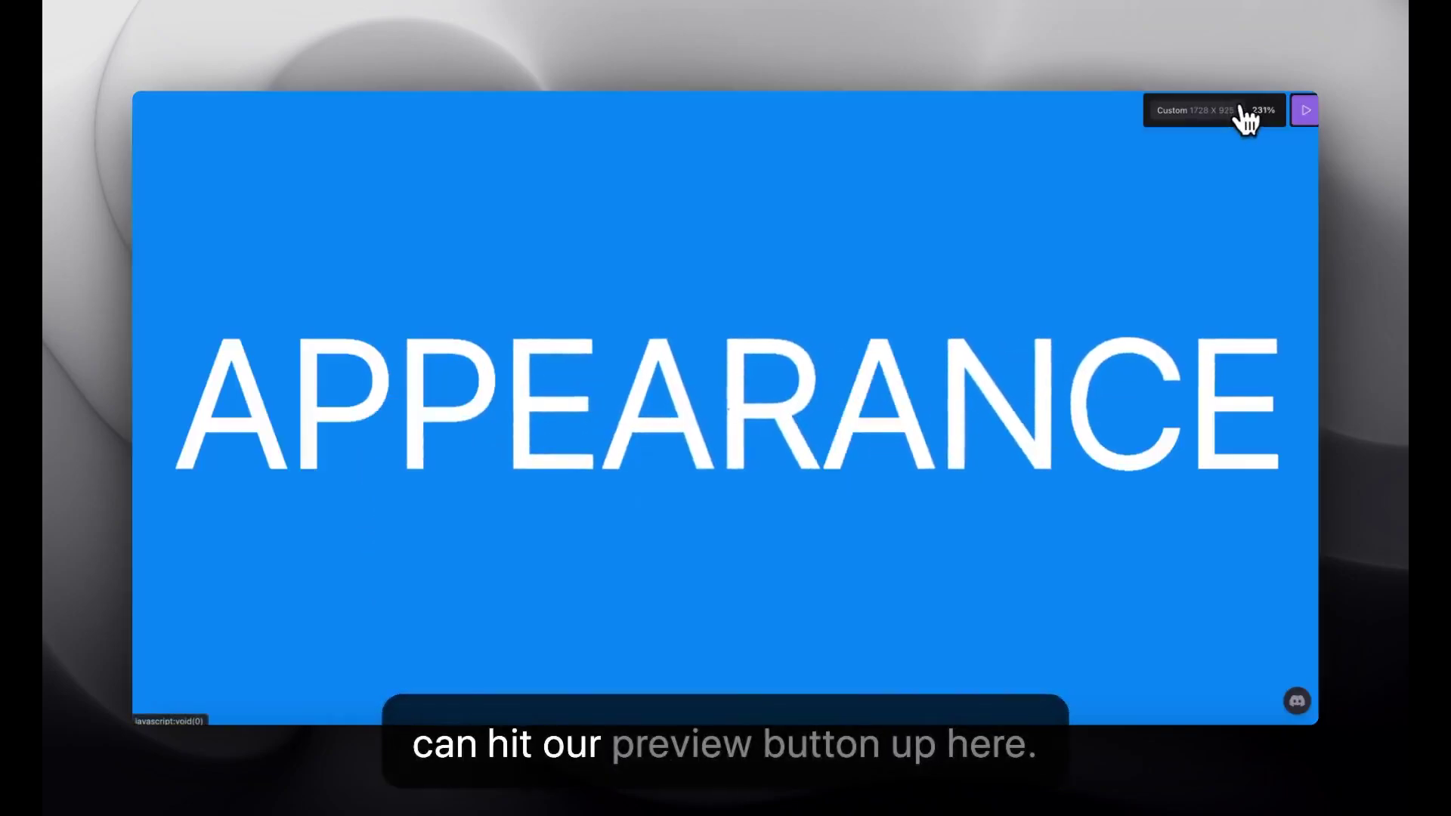
click(1303, 112)
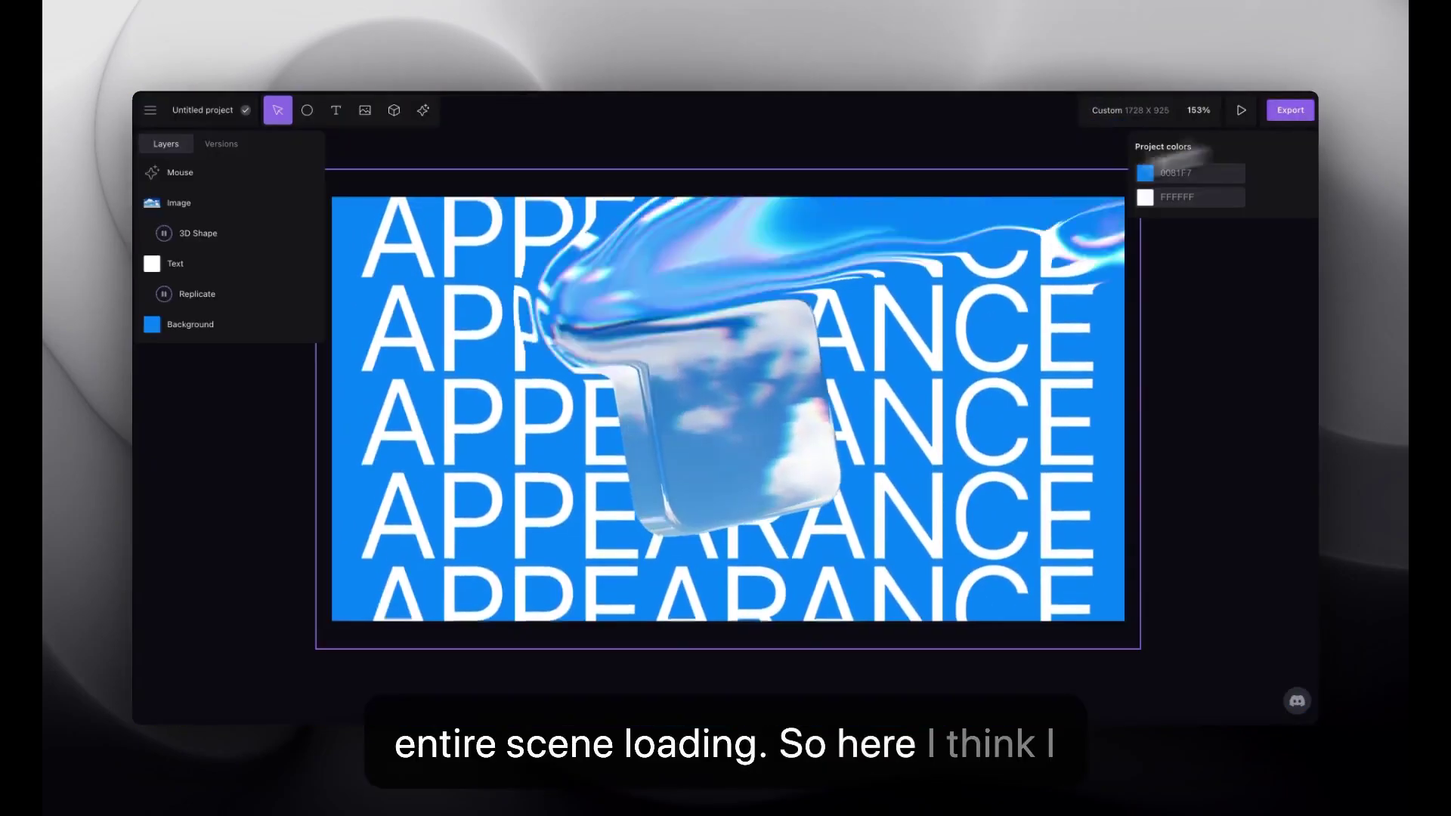
- Change the 3D Shape's appear delay to 2000 ms and preview the scene again
click(203, 234)
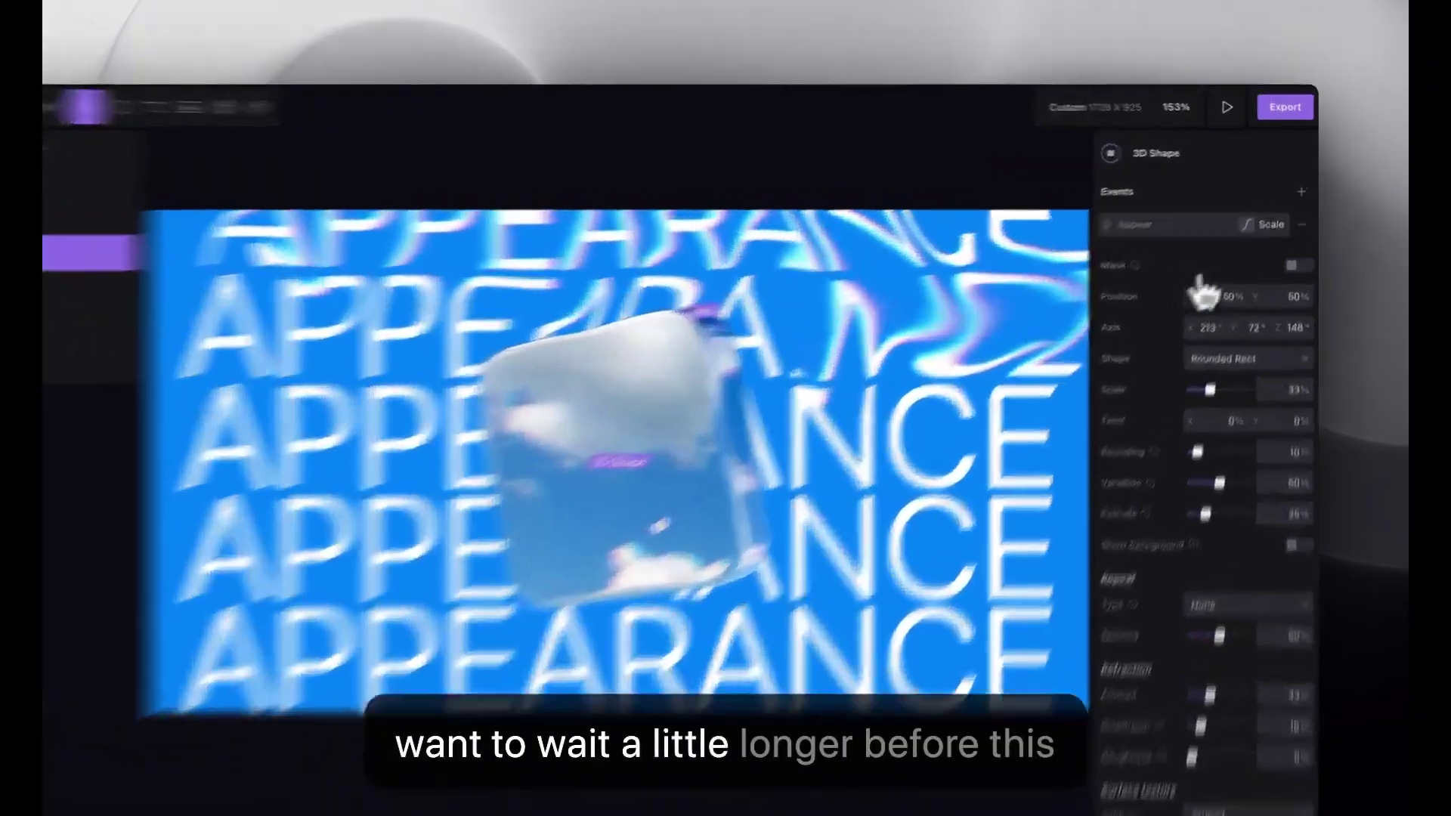
click(1213, 224)
double_click(847, 563)
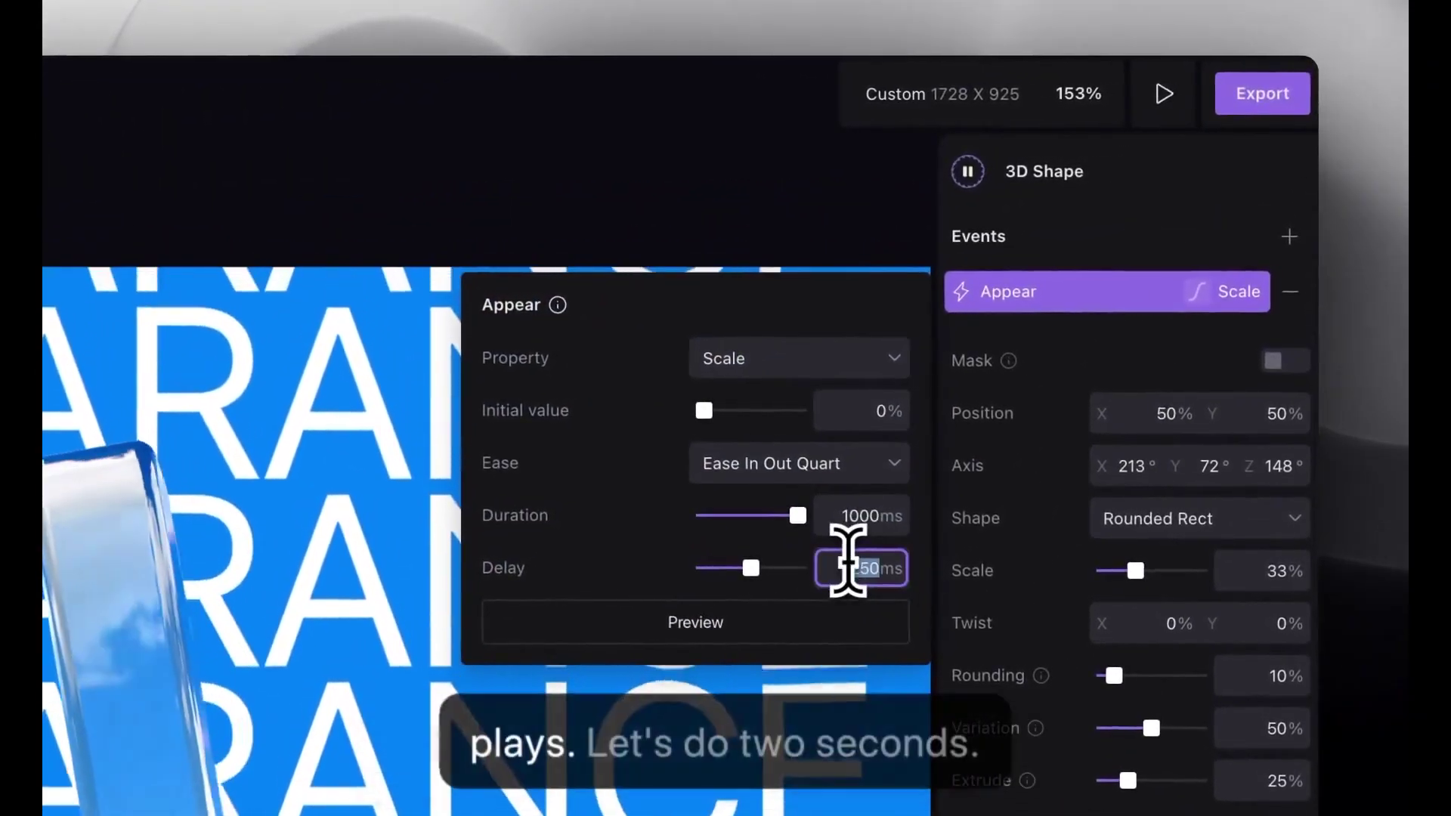
text(2000)
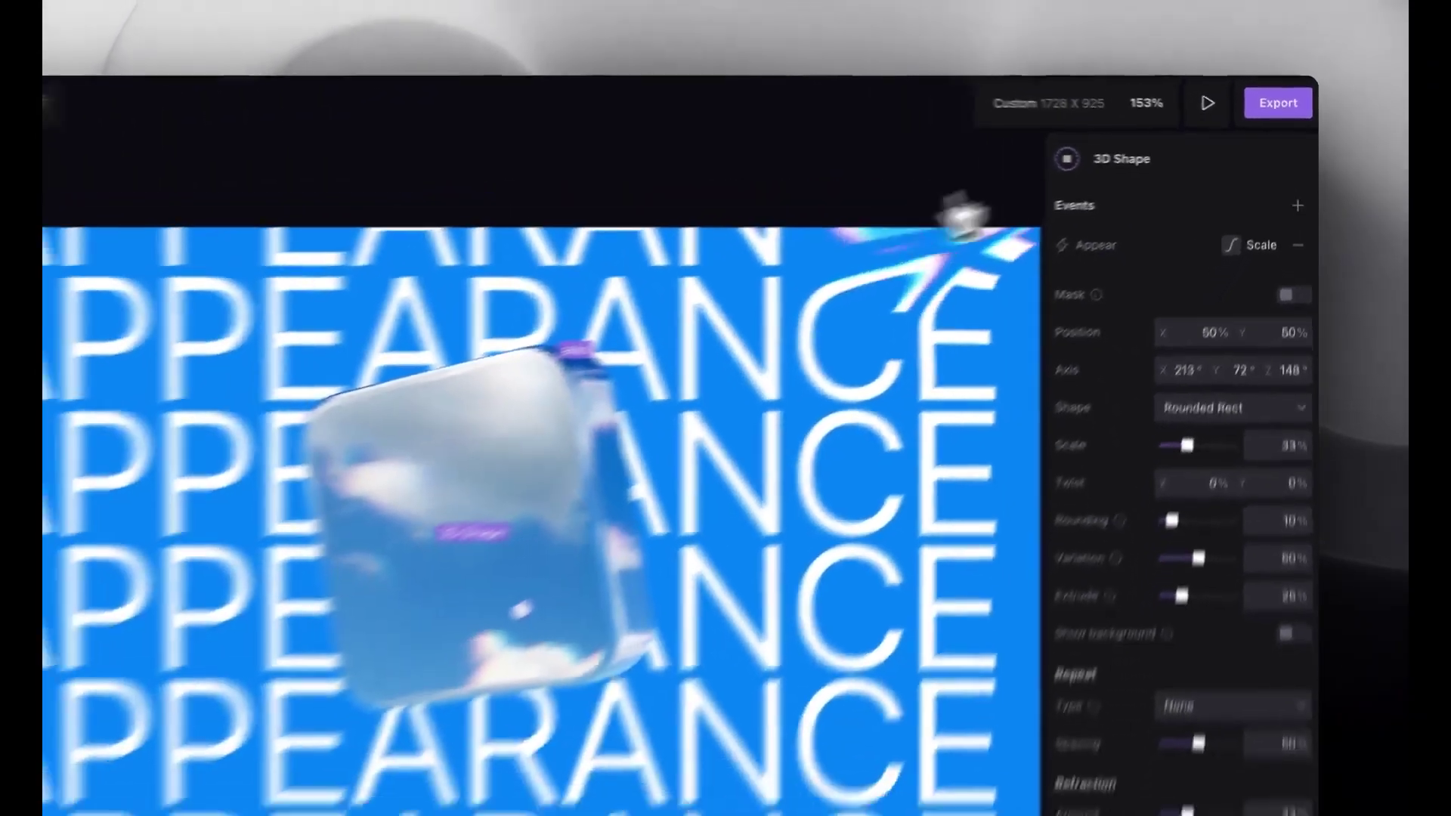
click(1164, 93)
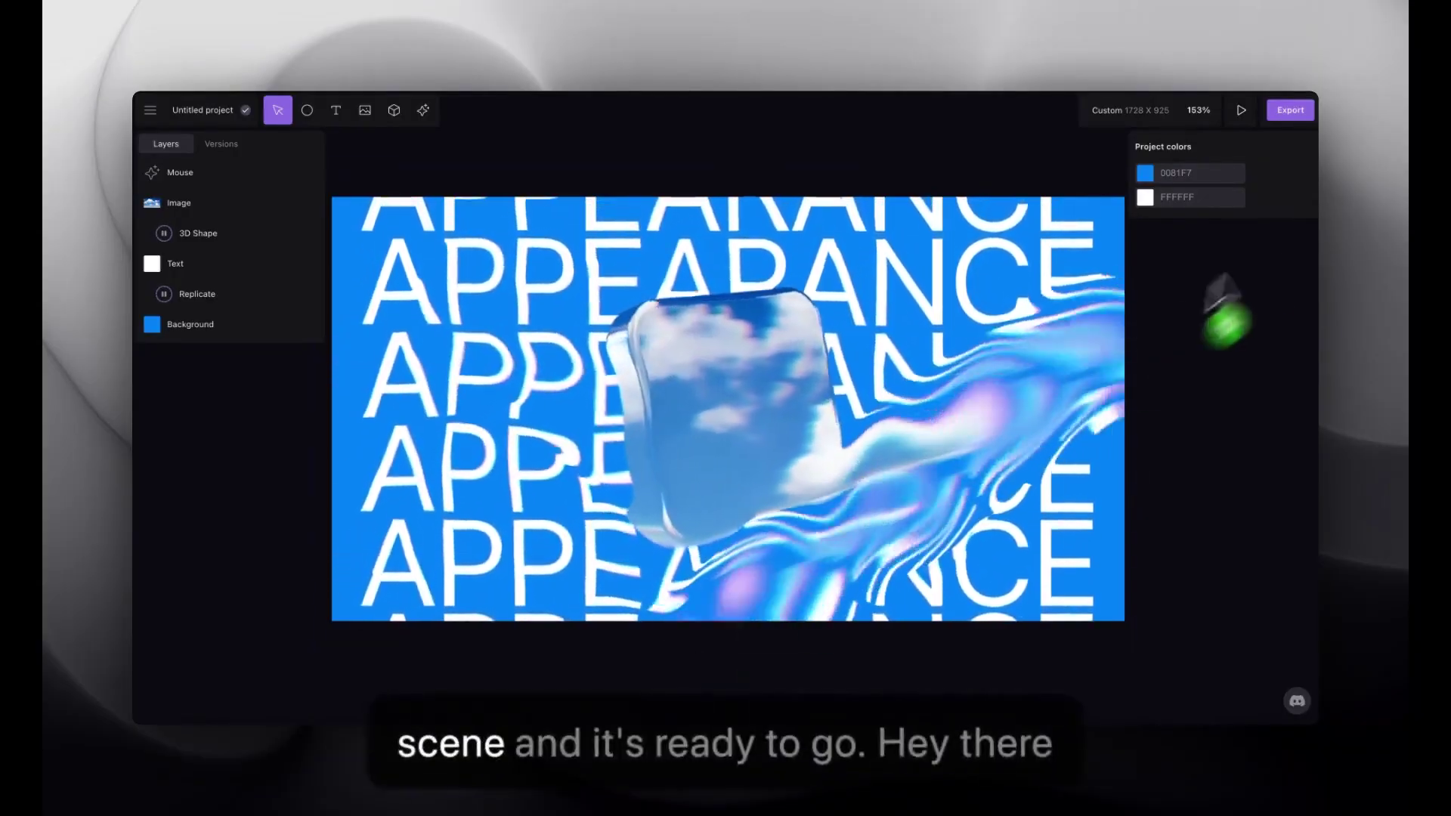
- Replay the full-window preview of the finished APPEARANCE scene
click(1241, 110)
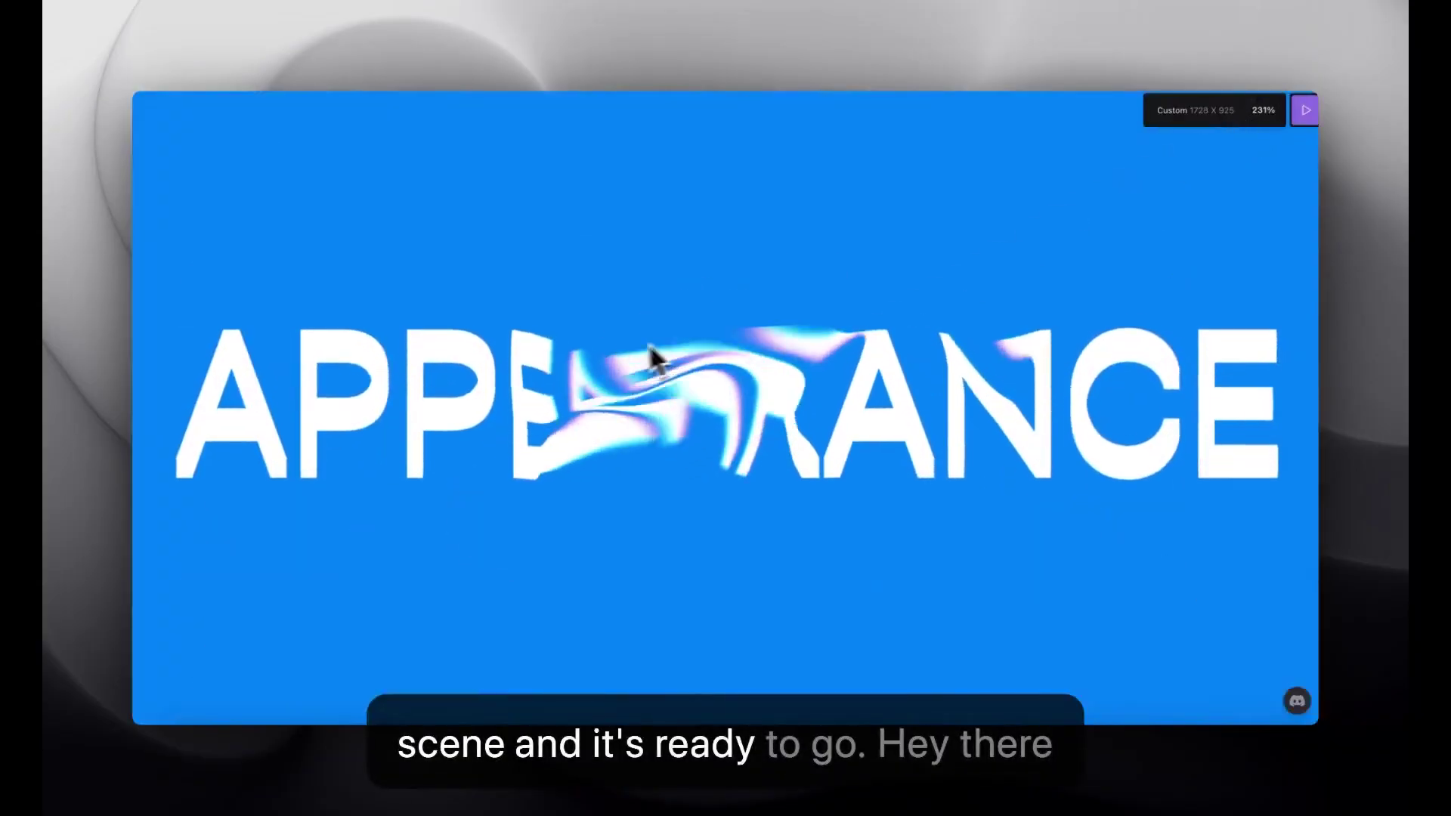